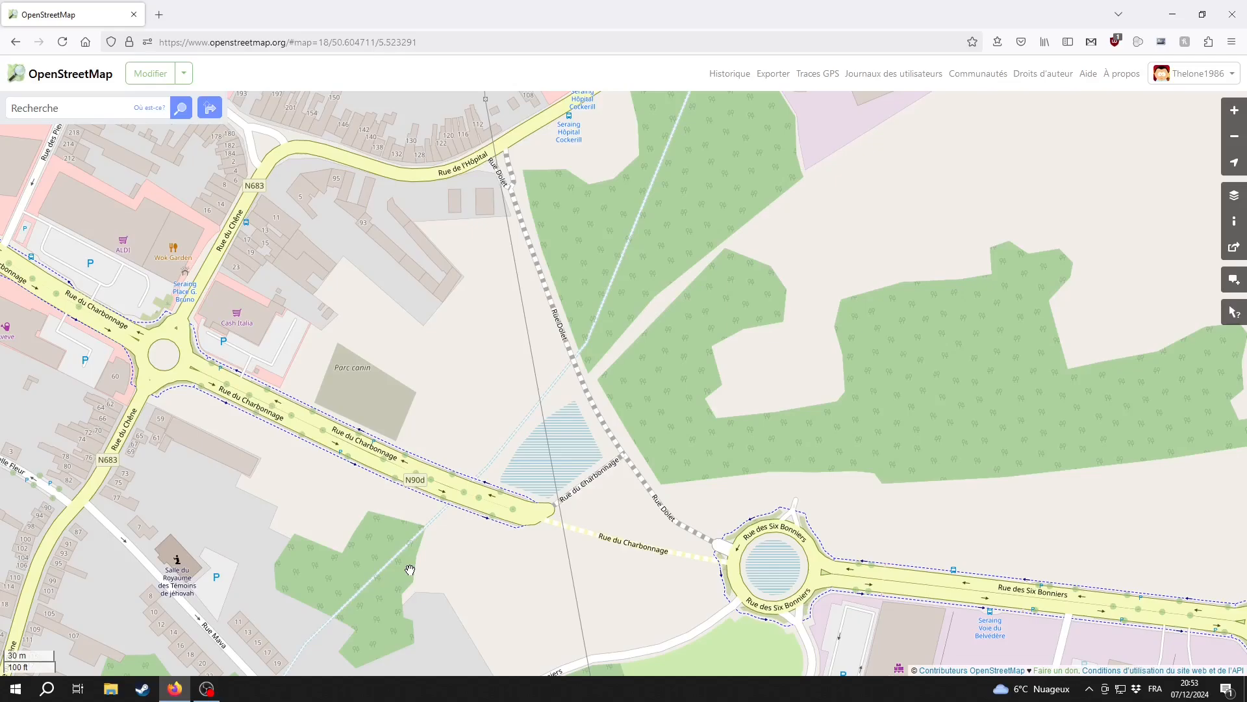
Open the map area around the Rue du Charbonnage roadworks in the editor.
drag(433, 537, 454, 541)
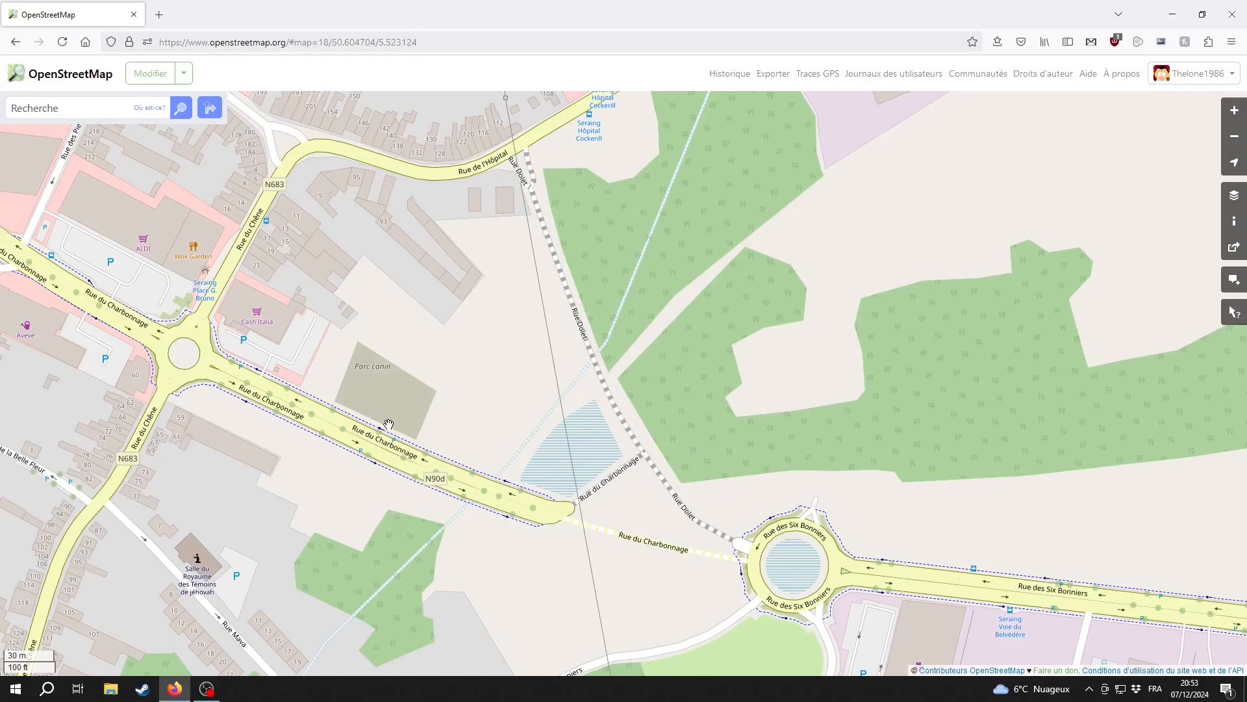
click(150, 73)
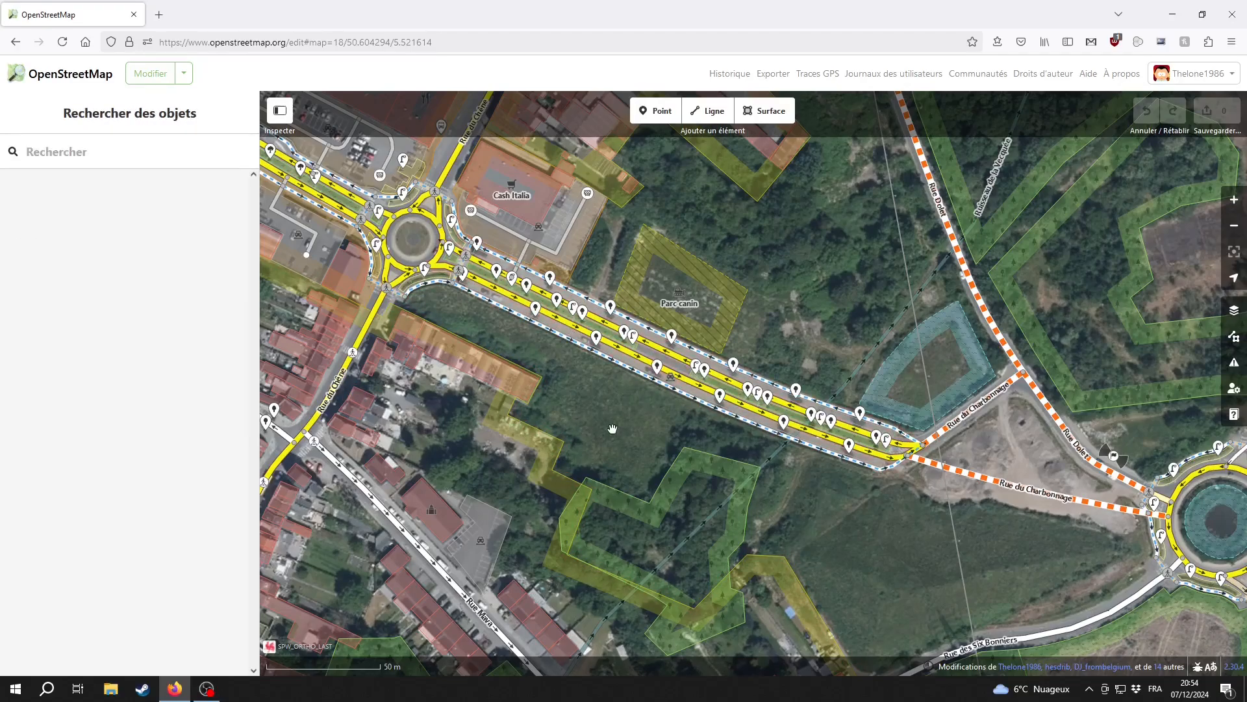
drag(652, 422, 525, 403)
Inspect the secondary Rue du Charbonnage section under construction and the roads leading to and from the adjoining roundabout.
click(880, 471)
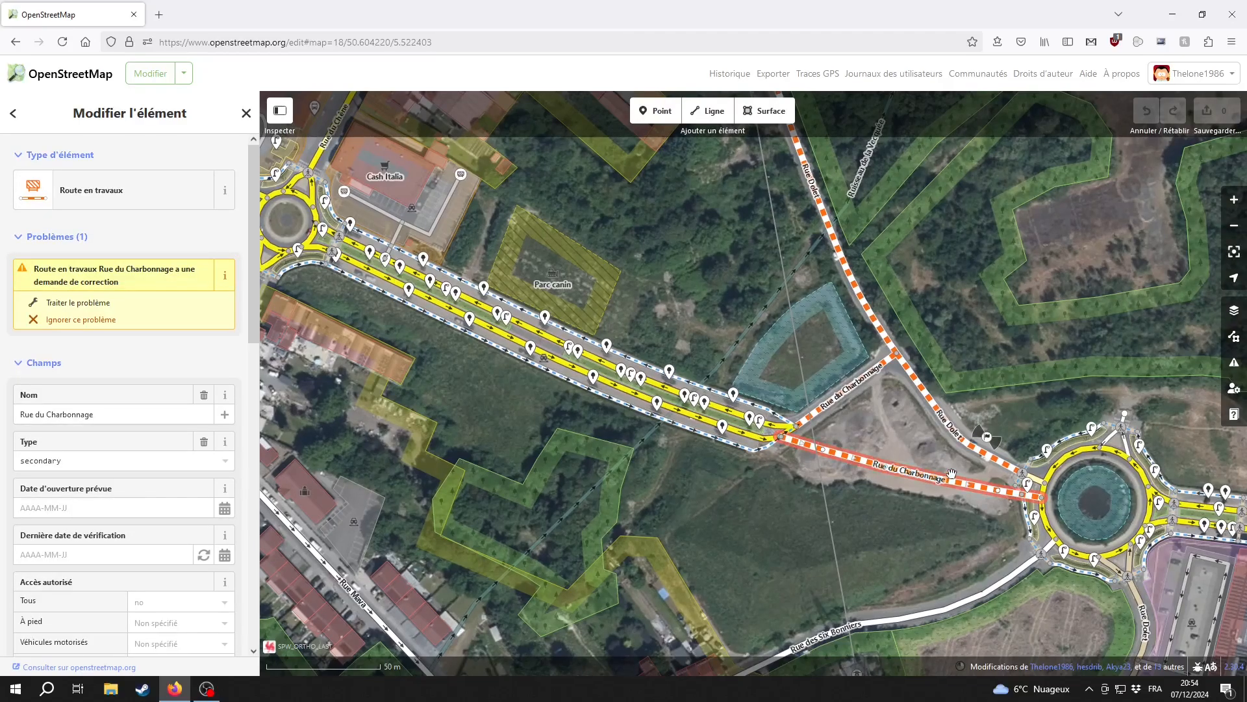
drag(935, 504, 739, 508)
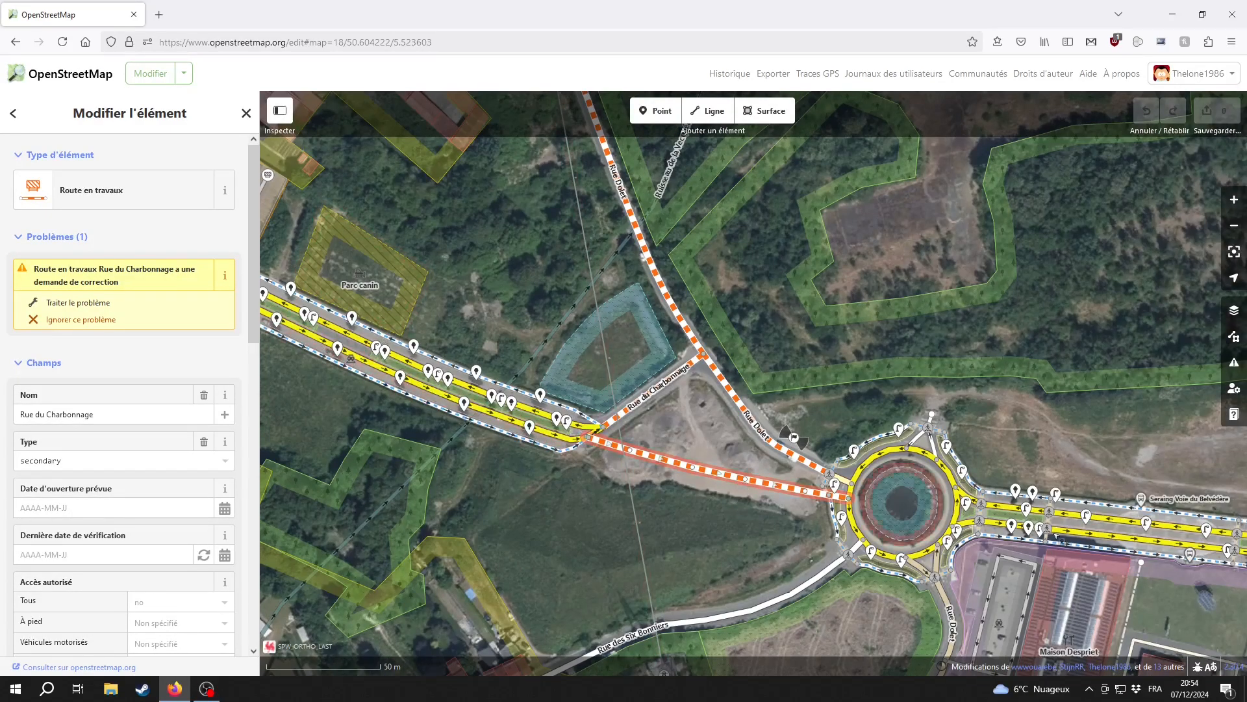
click(735, 550)
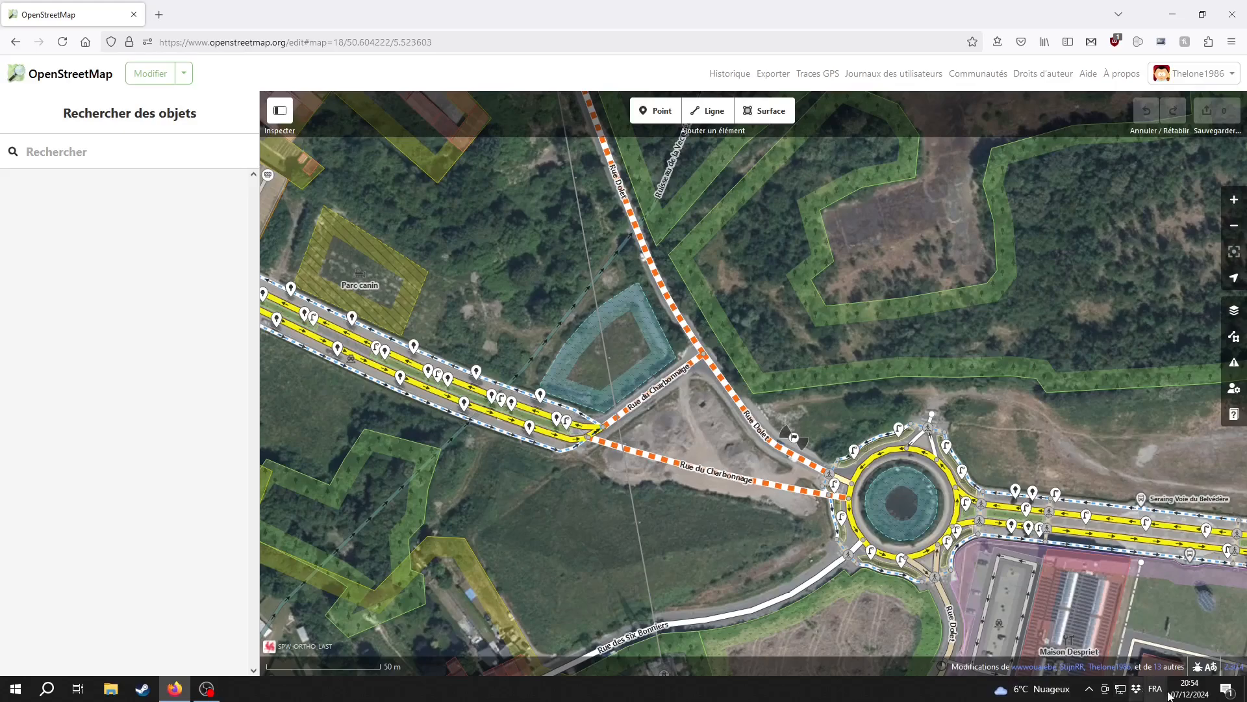
drag(1189, 591, 899, 549)
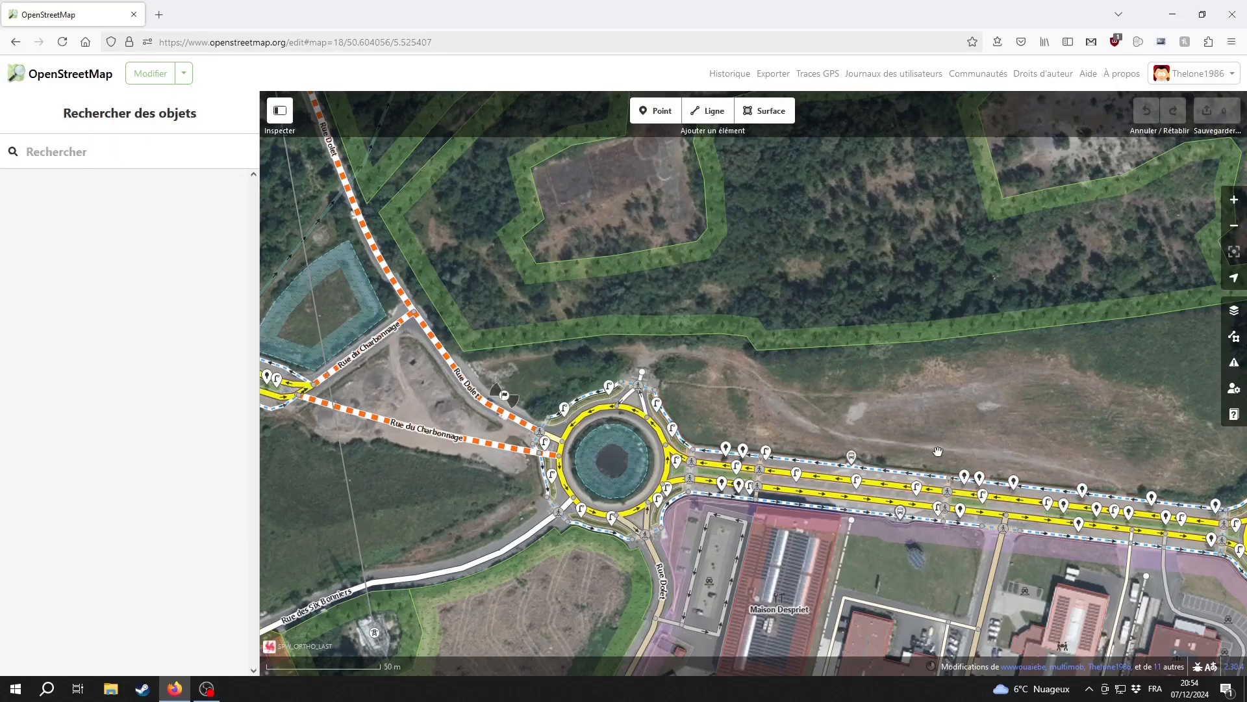
drag(938, 452, 912, 429)
drag(382, 440, 628, 480)
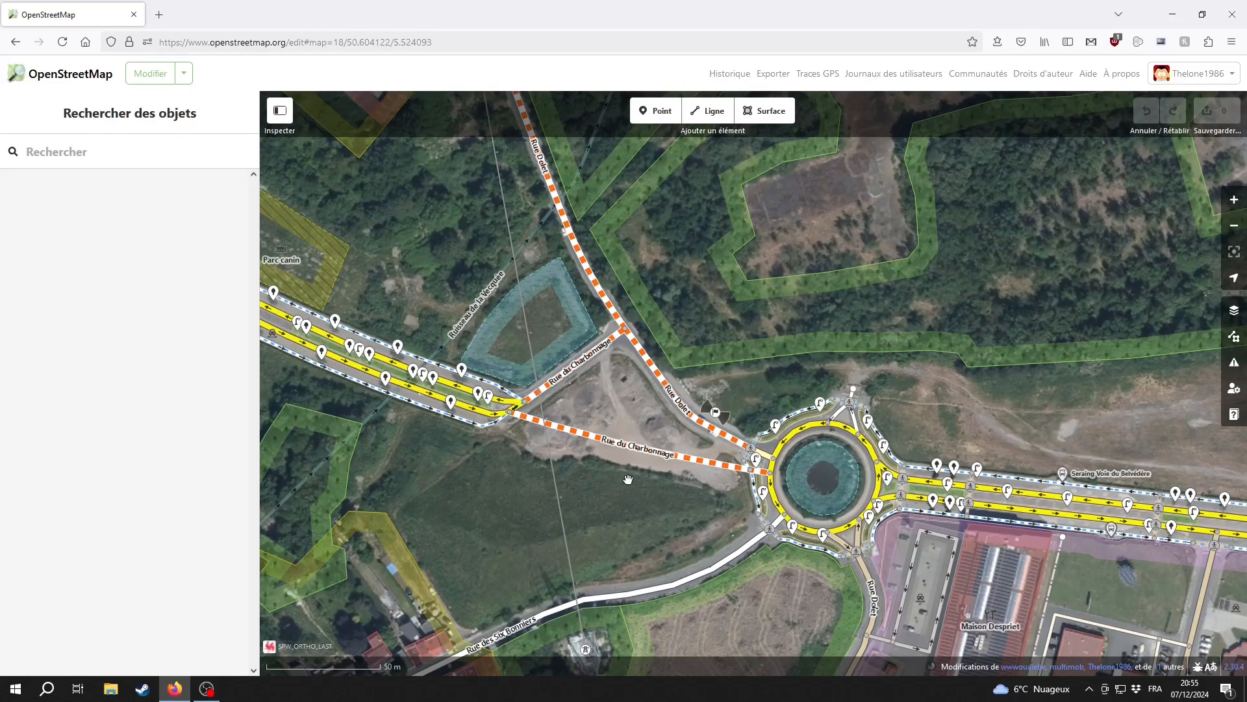
Read the note and the correction request on the secondary Rue du Charbonnage section under construction.
click(622, 443)
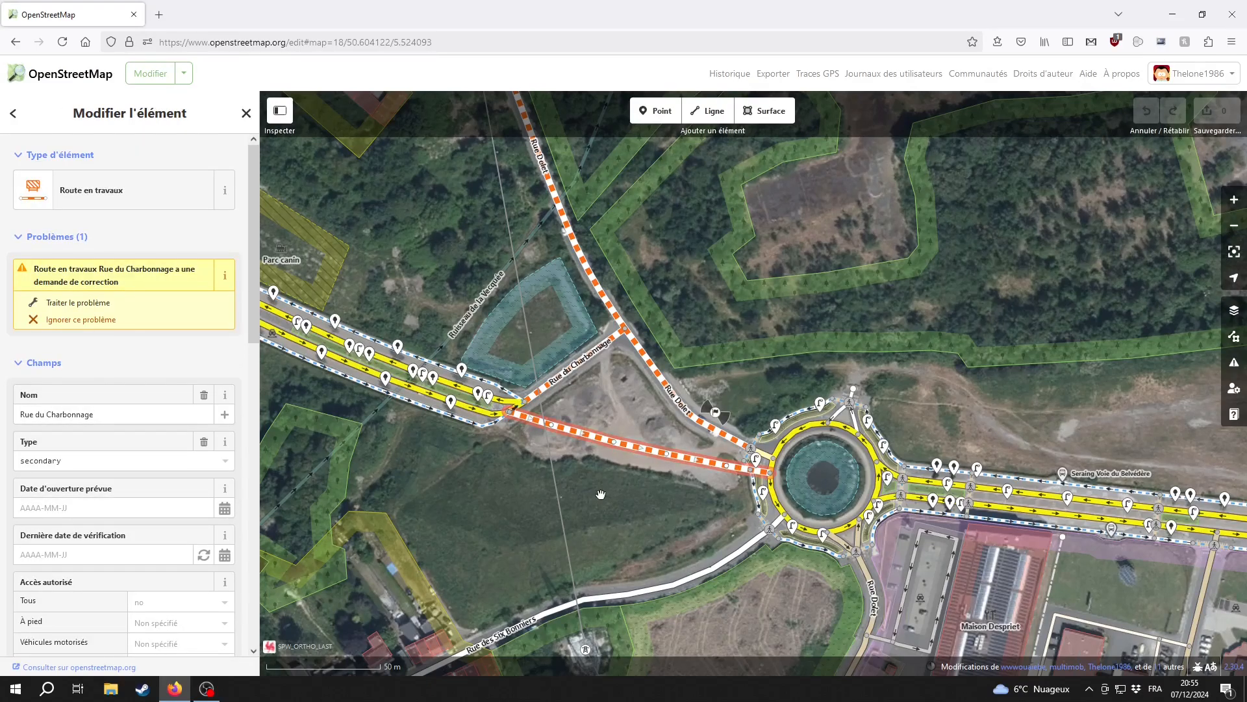
scroll(178, 529, down, 6)
scroll(178, 531, down, 2)
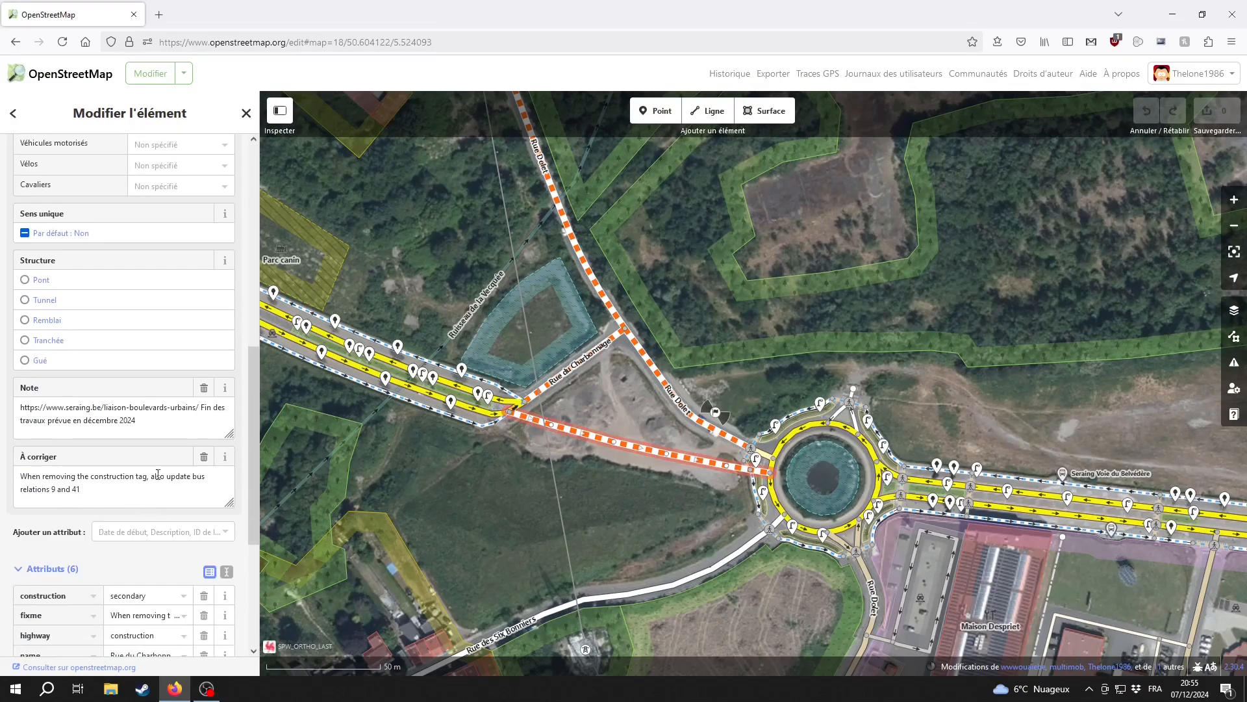
triple_click(79, 489)
click(488, 517)
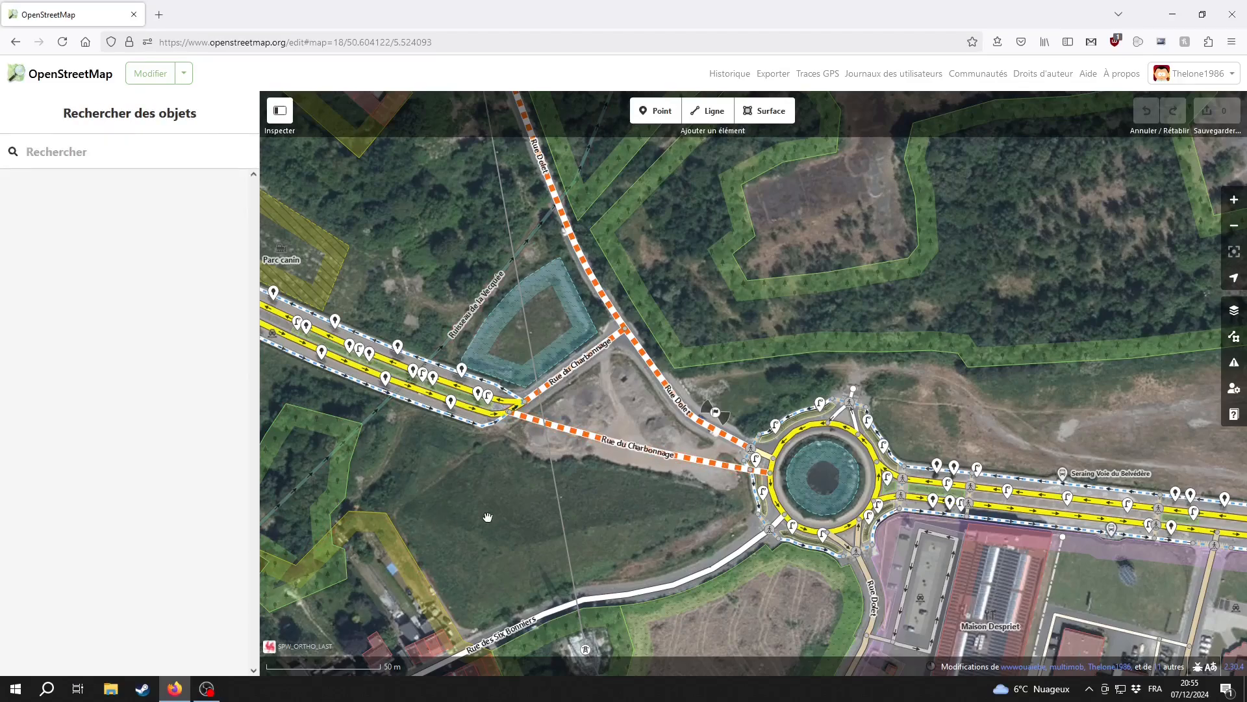
Examine the course of the planned Rue du Charbonnage section across the construction site up to the roundabout.
scroll(480, 486, up, 3)
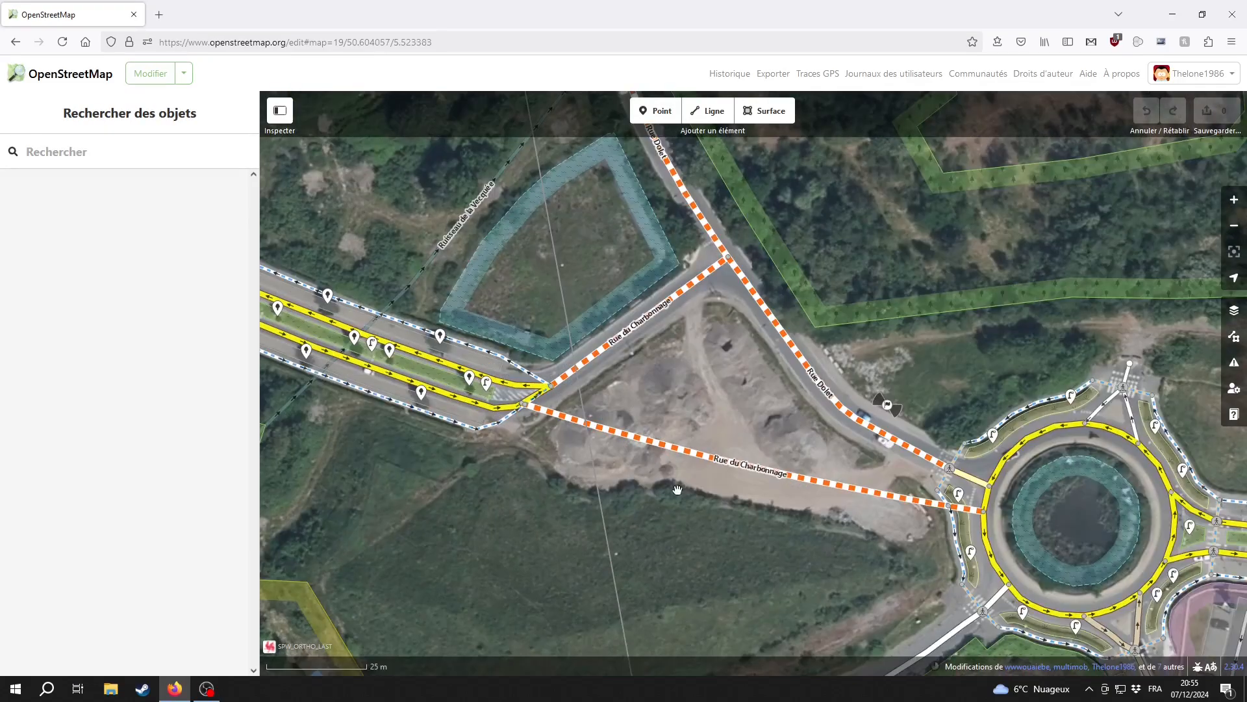
click(689, 455)
click(713, 538)
drag(693, 515, 703, 521)
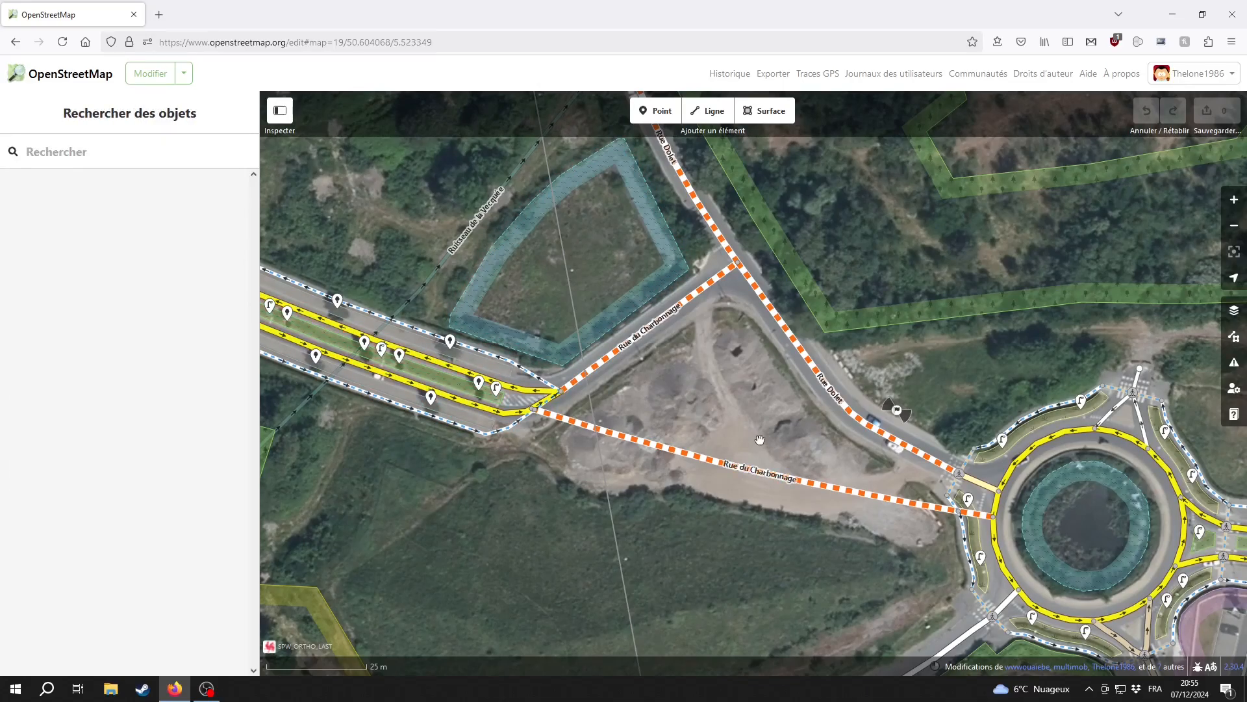
drag(750, 451, 604, 408)
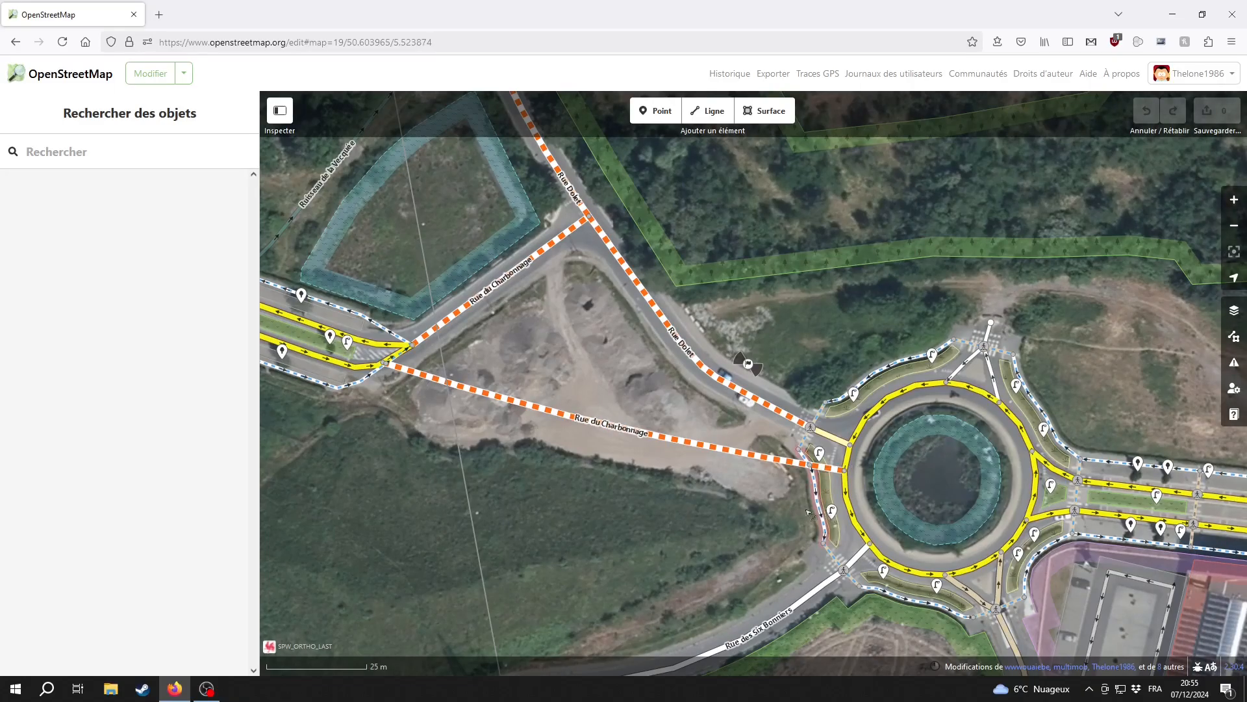
scroll(828, 499, up, 3)
scroll(838, 482, up, 2)
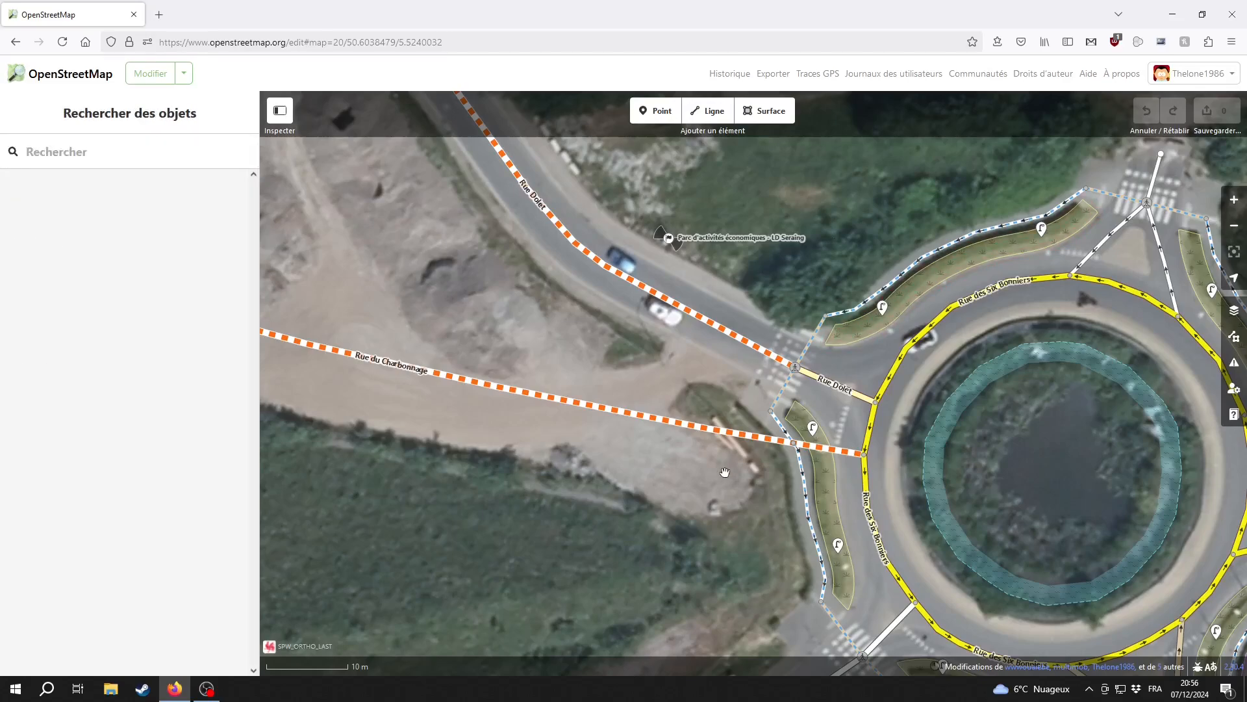
Inspect the scrub area and the foot and cycle path where the planned road meets the roundabout.
click(833, 481)
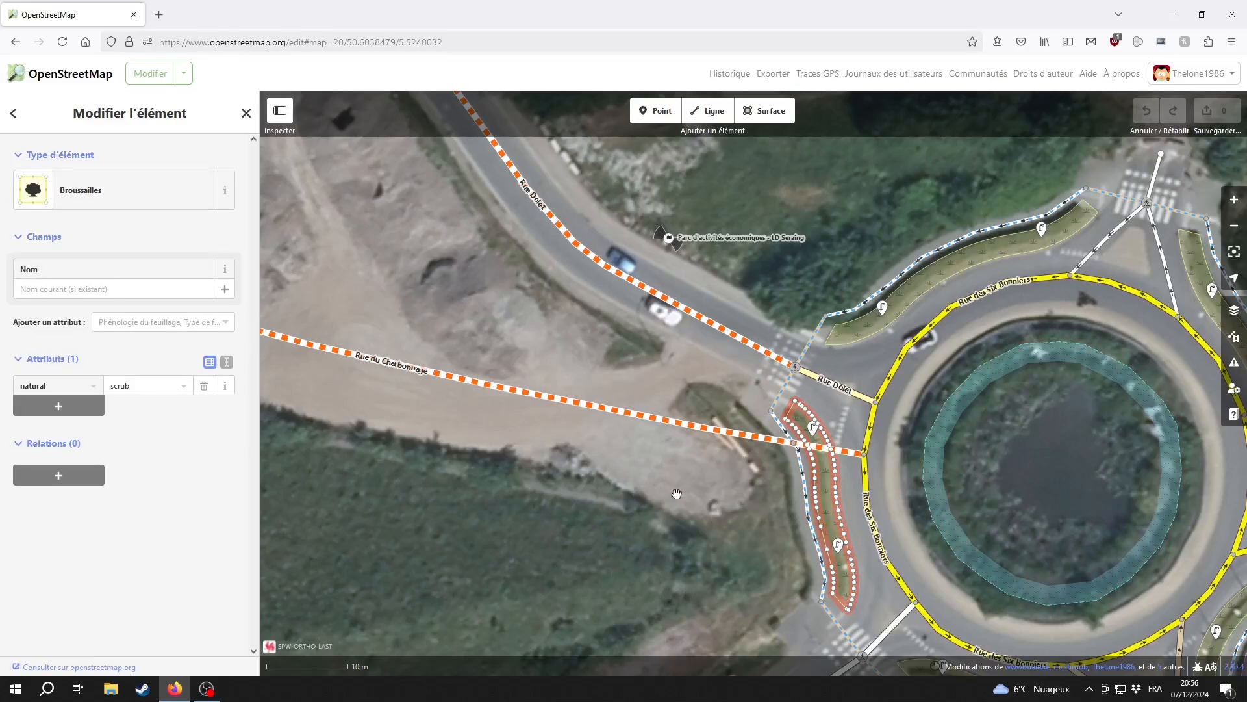
drag(689, 499, 754, 496)
click(871, 487)
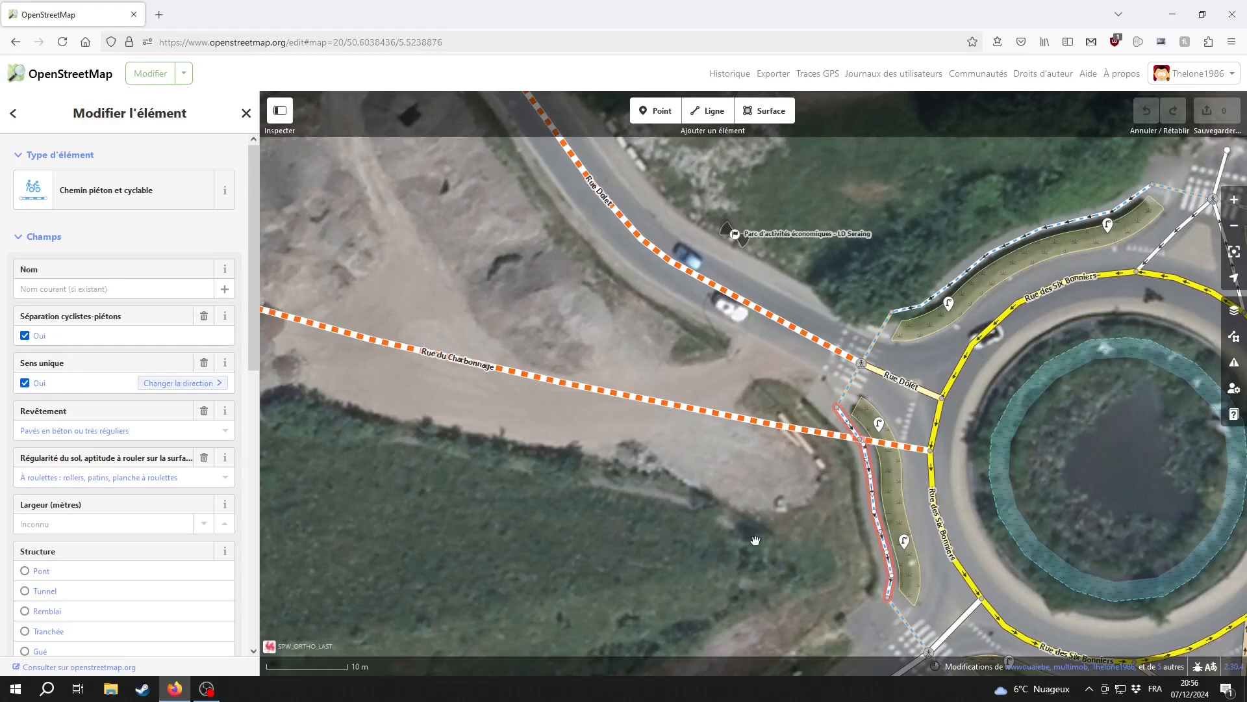
drag(712, 546, 817, 390)
drag(656, 386, 852, 501)
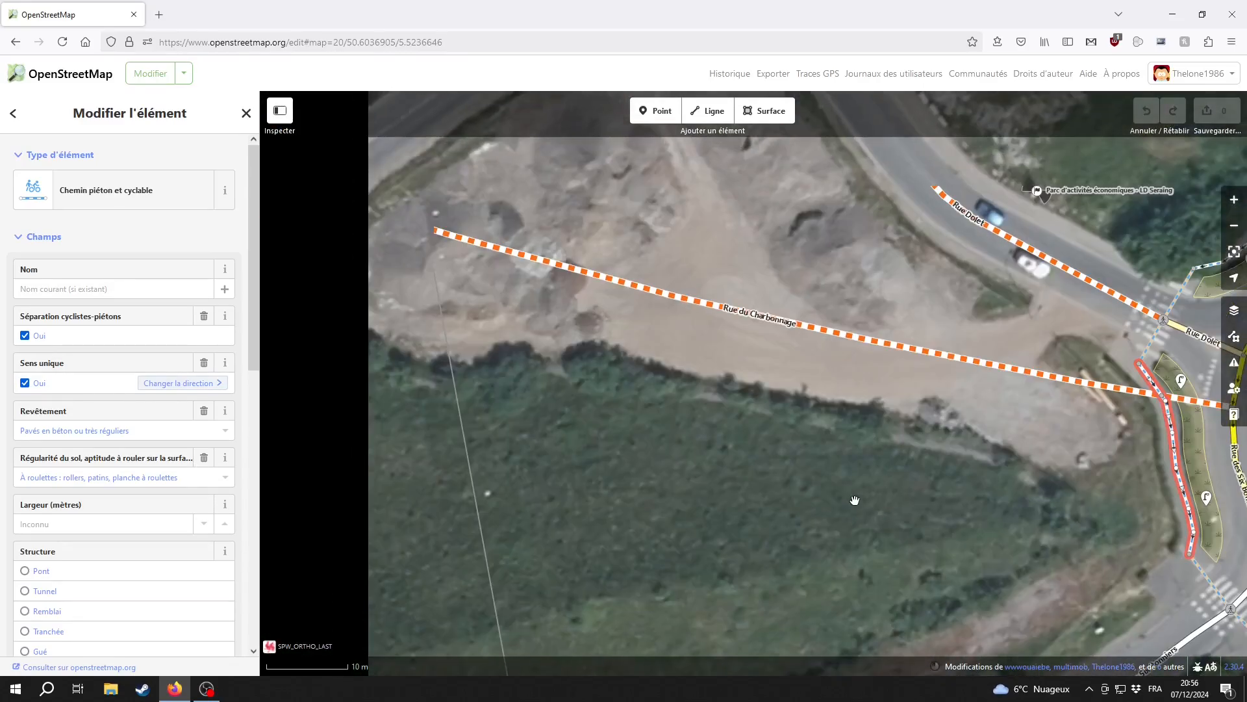
scroll(701, 416, down, 2)
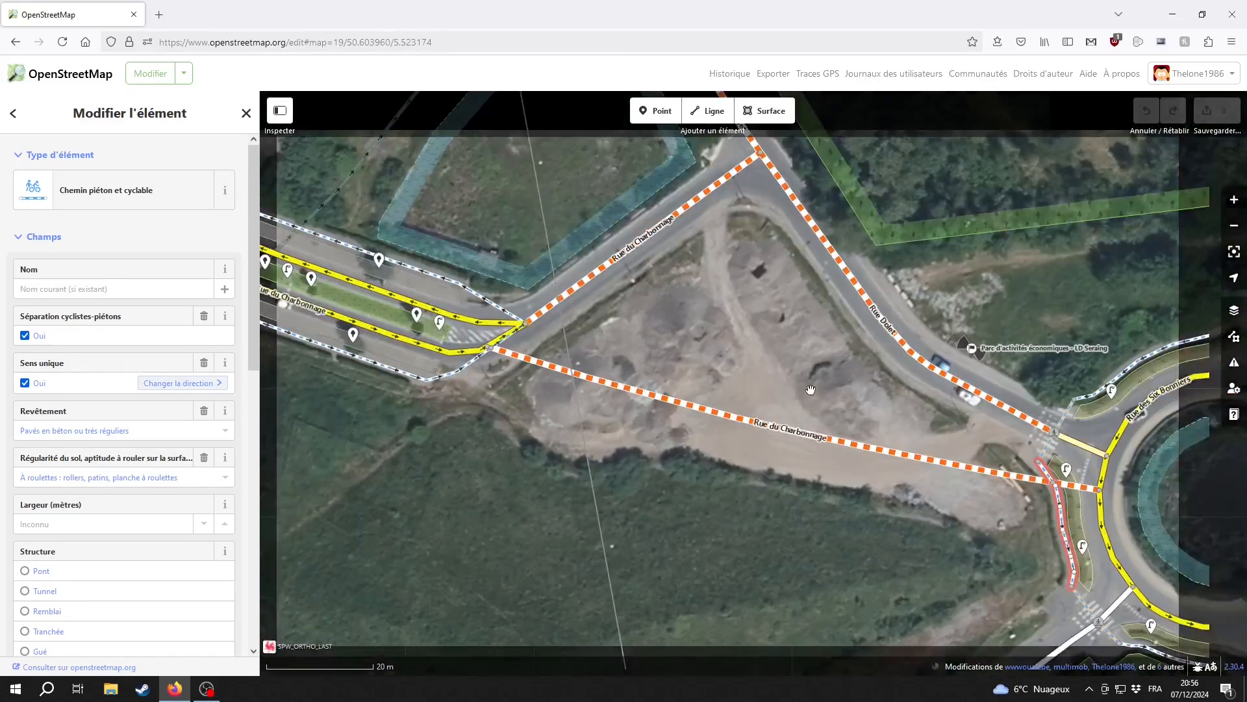
Compare the mapped roads with the custom background layer, and return to the most recent SPW(allonie) aerial imagery.
click(1234, 310)
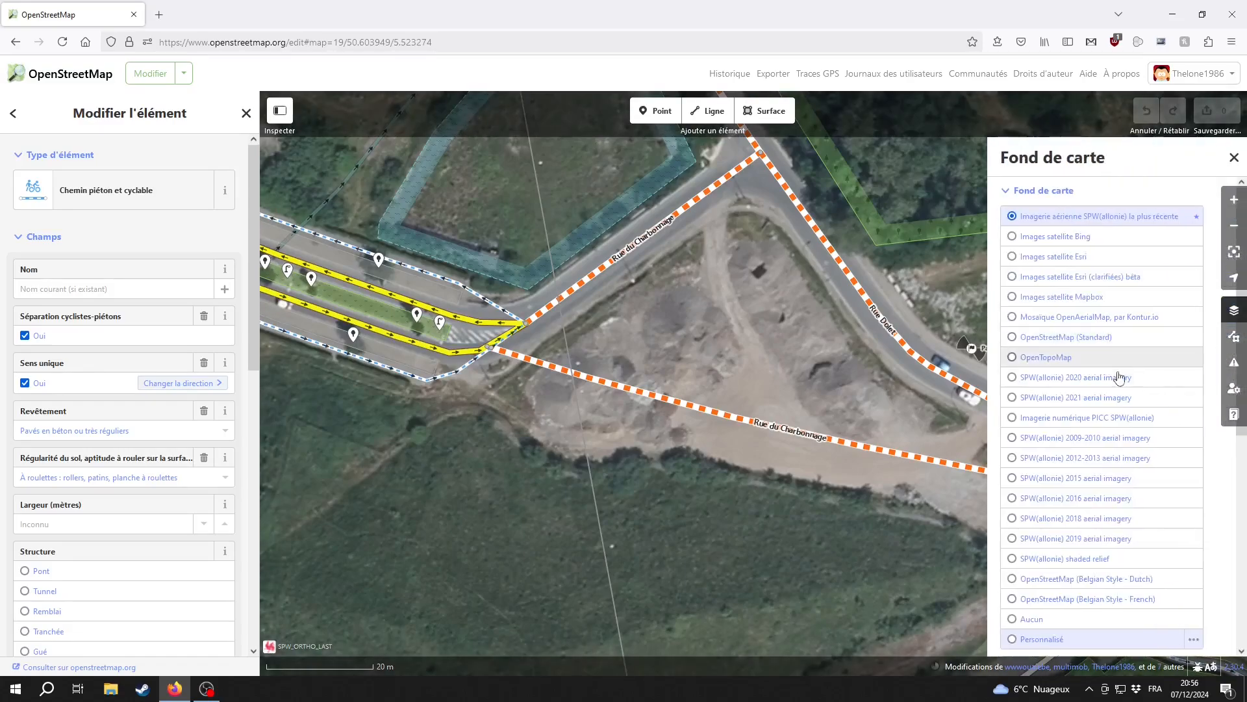
click(1065, 639)
click(1234, 158)
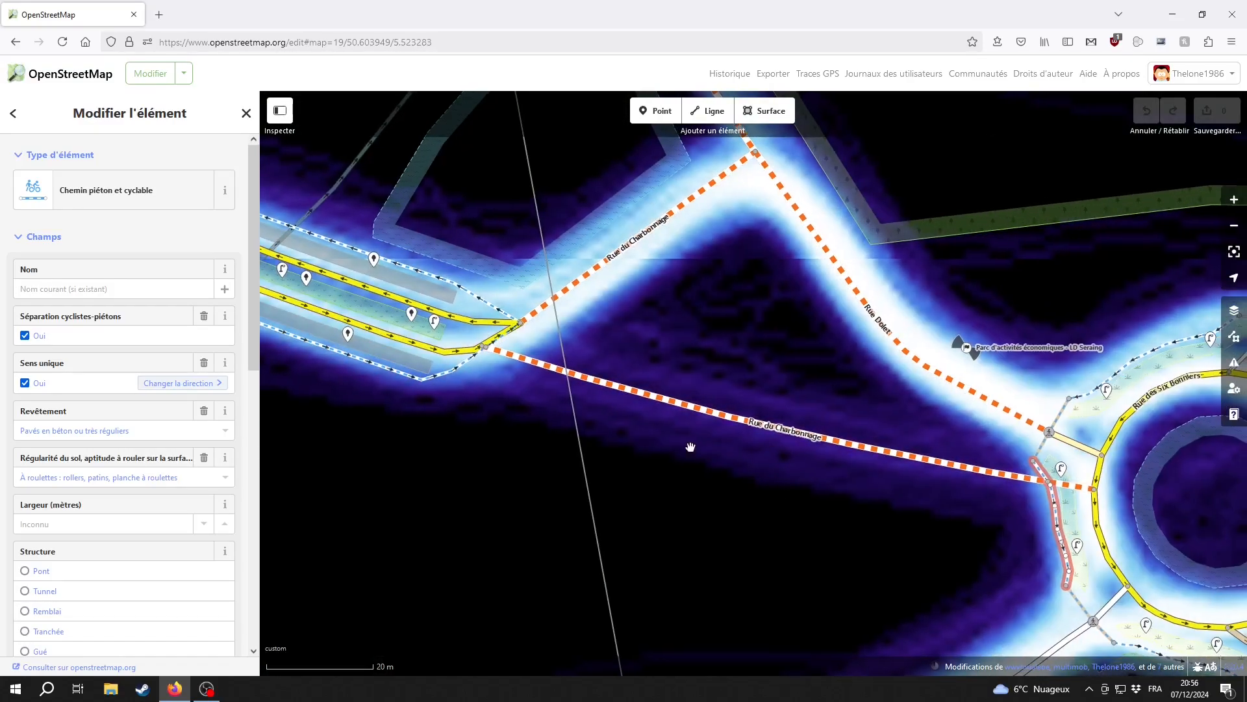
drag(759, 376, 754, 429)
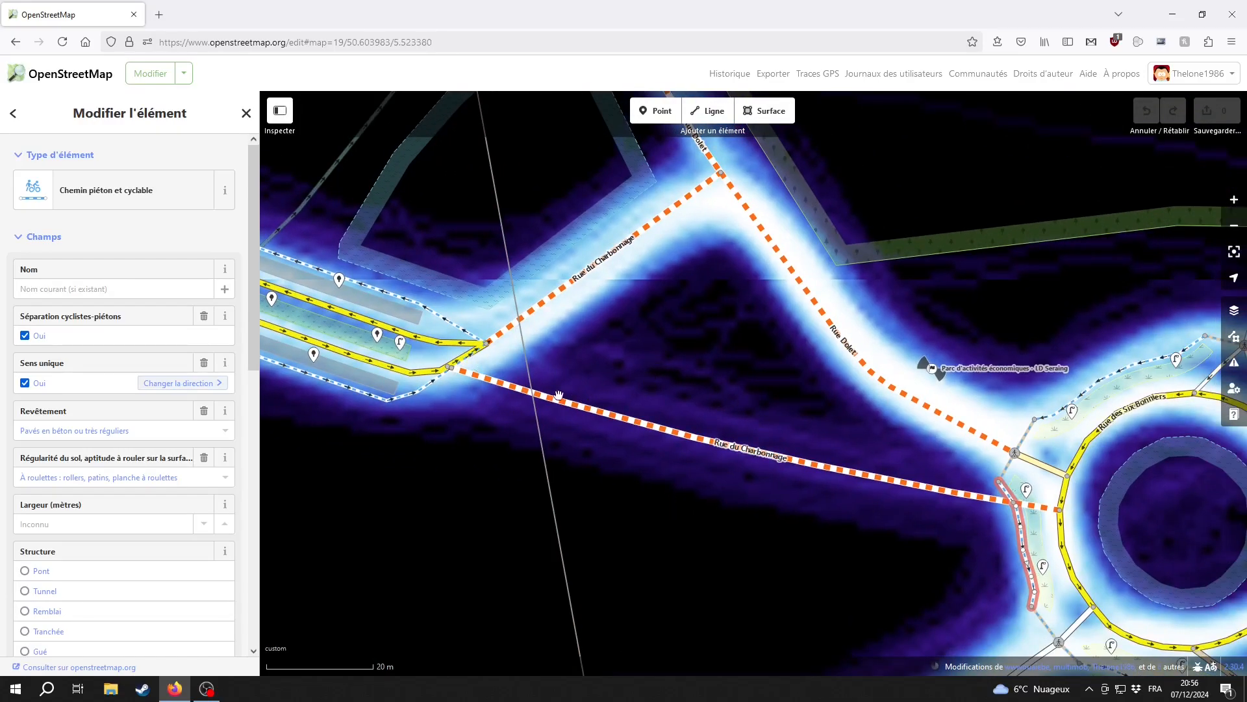
drag(622, 389, 745, 412)
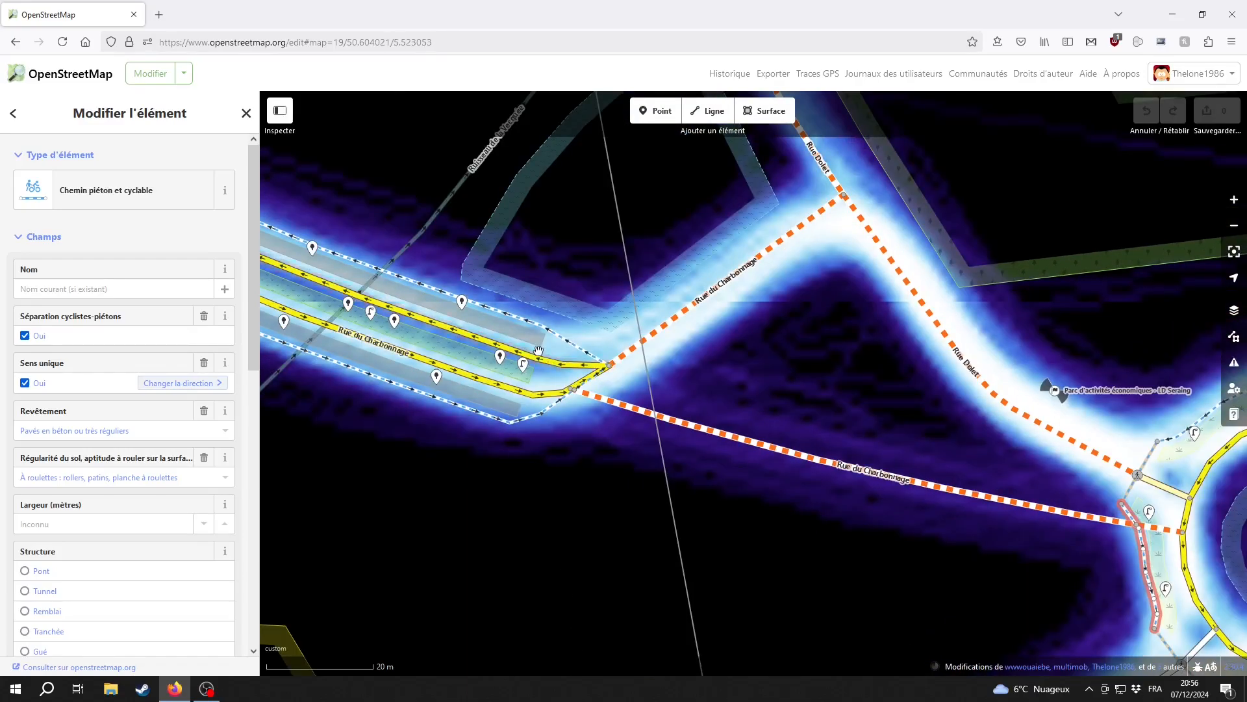
click(544, 362)
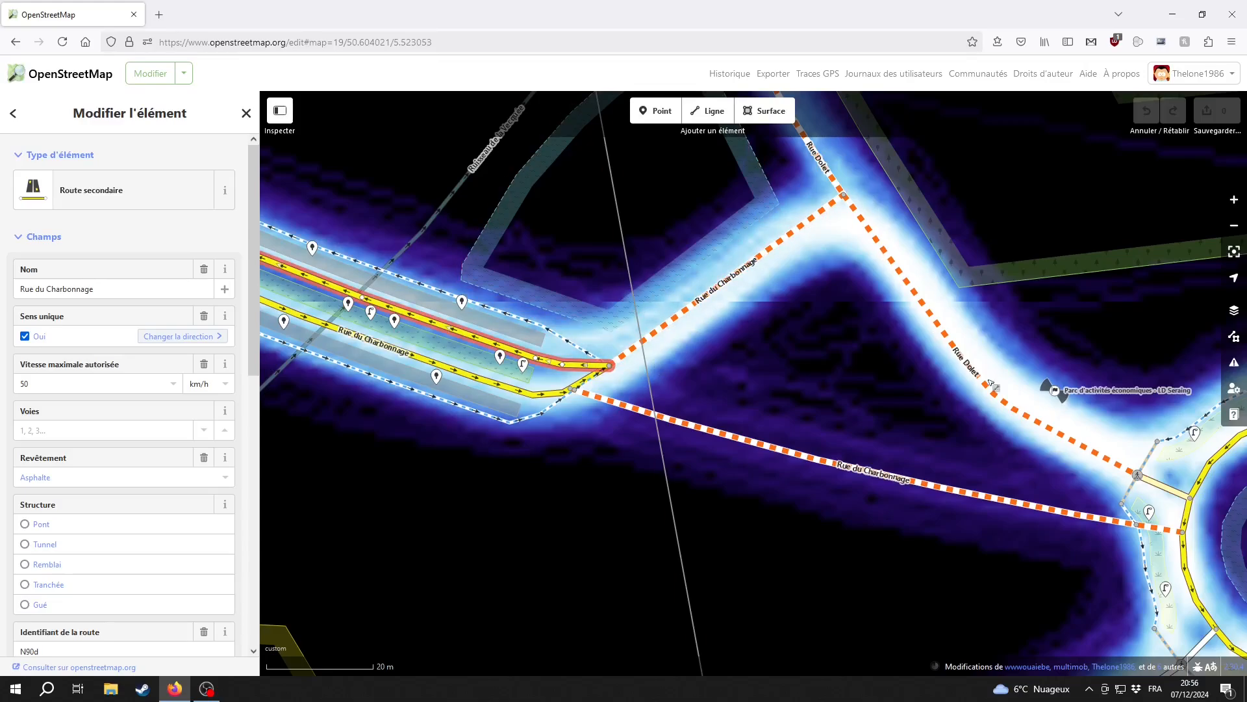
key(ctrl+b)
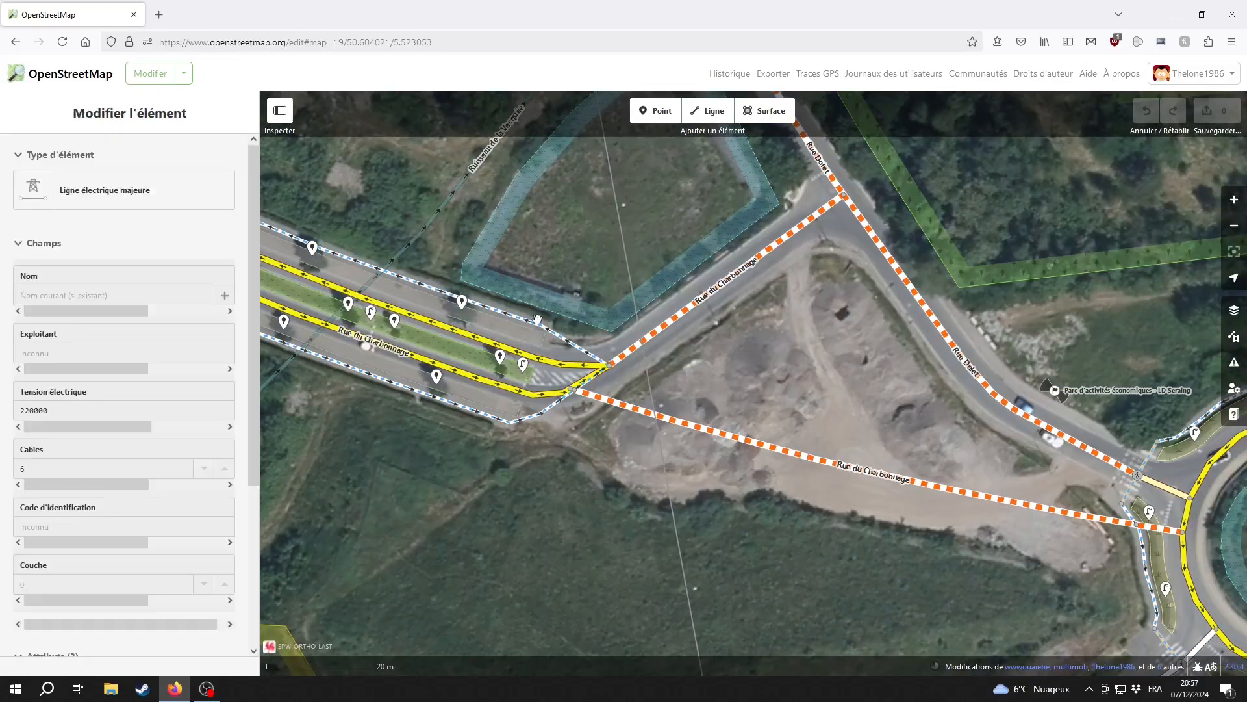
Inspect the foot and cycle paths at the dual-carriageway end and the roundabout end of the planned road.
click(482, 388)
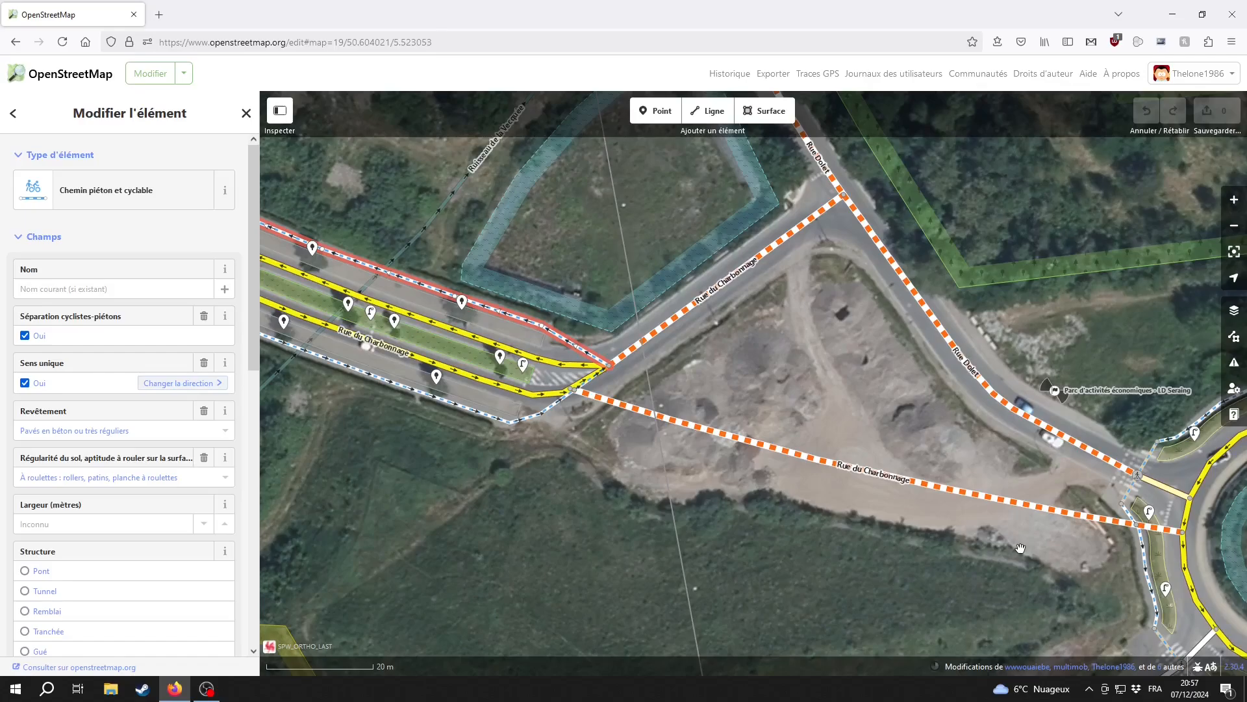
drag(698, 378, 721, 396)
click(458, 416)
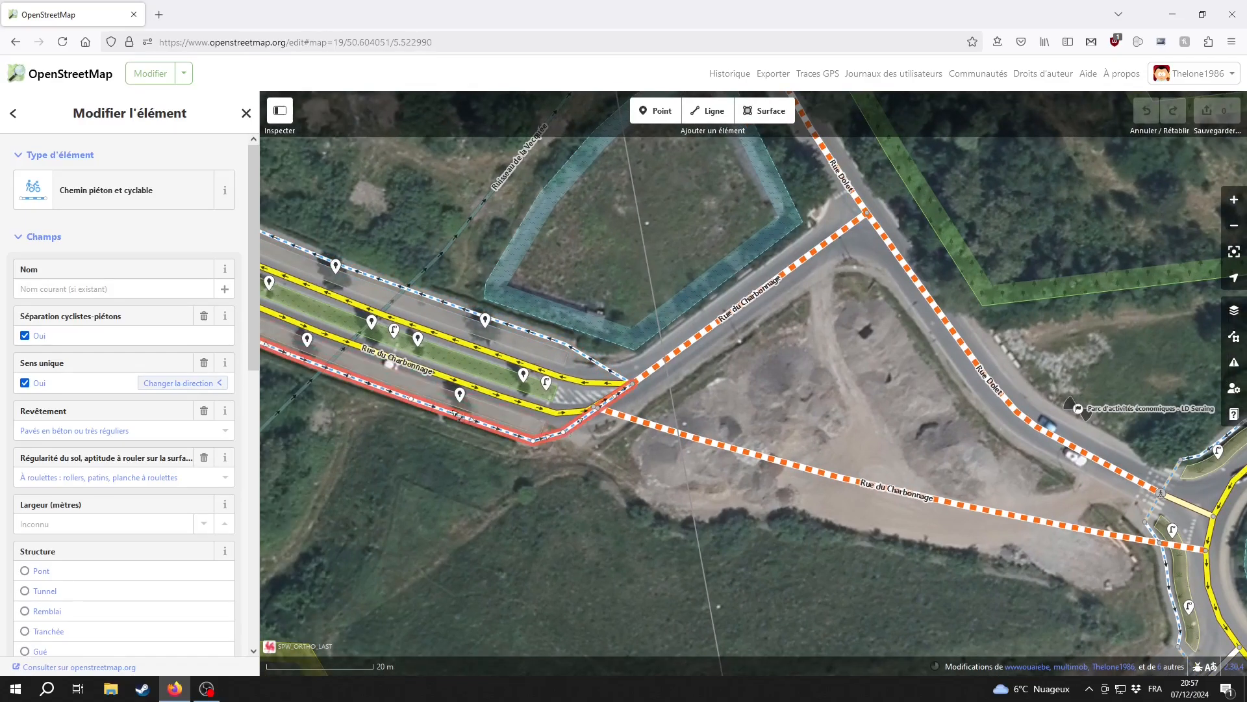
drag(1178, 603, 884, 462)
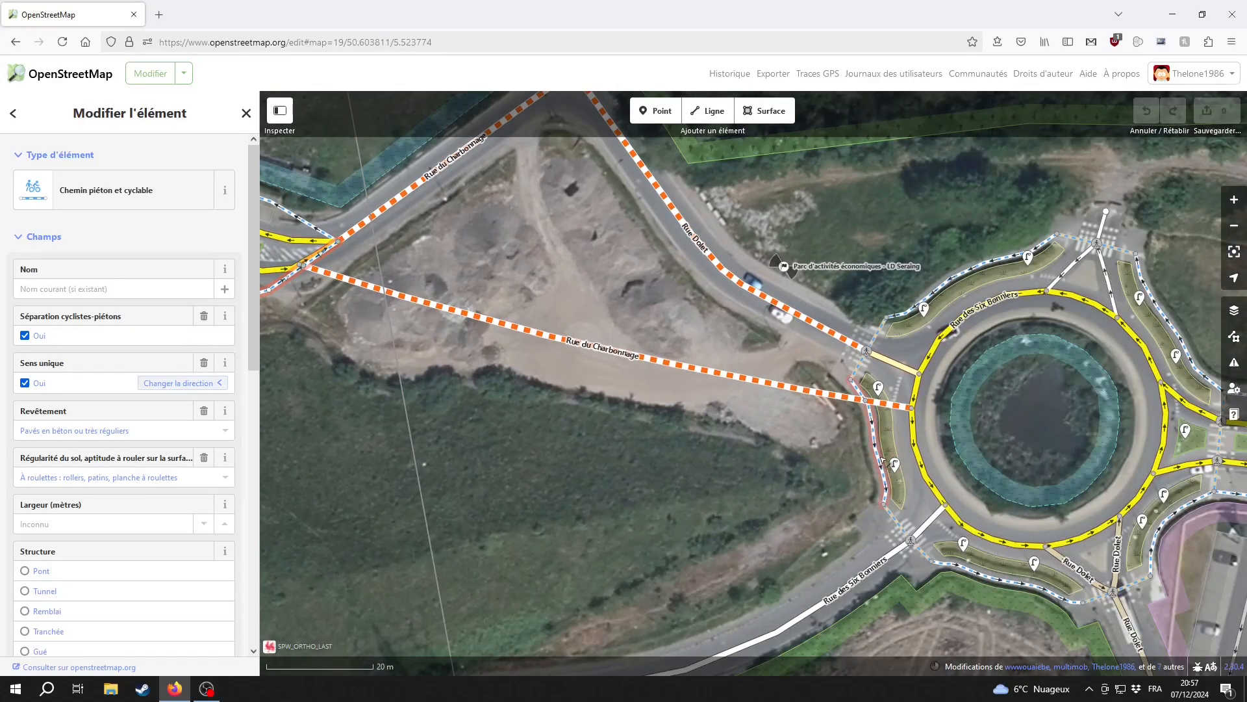
drag(538, 415, 697, 499)
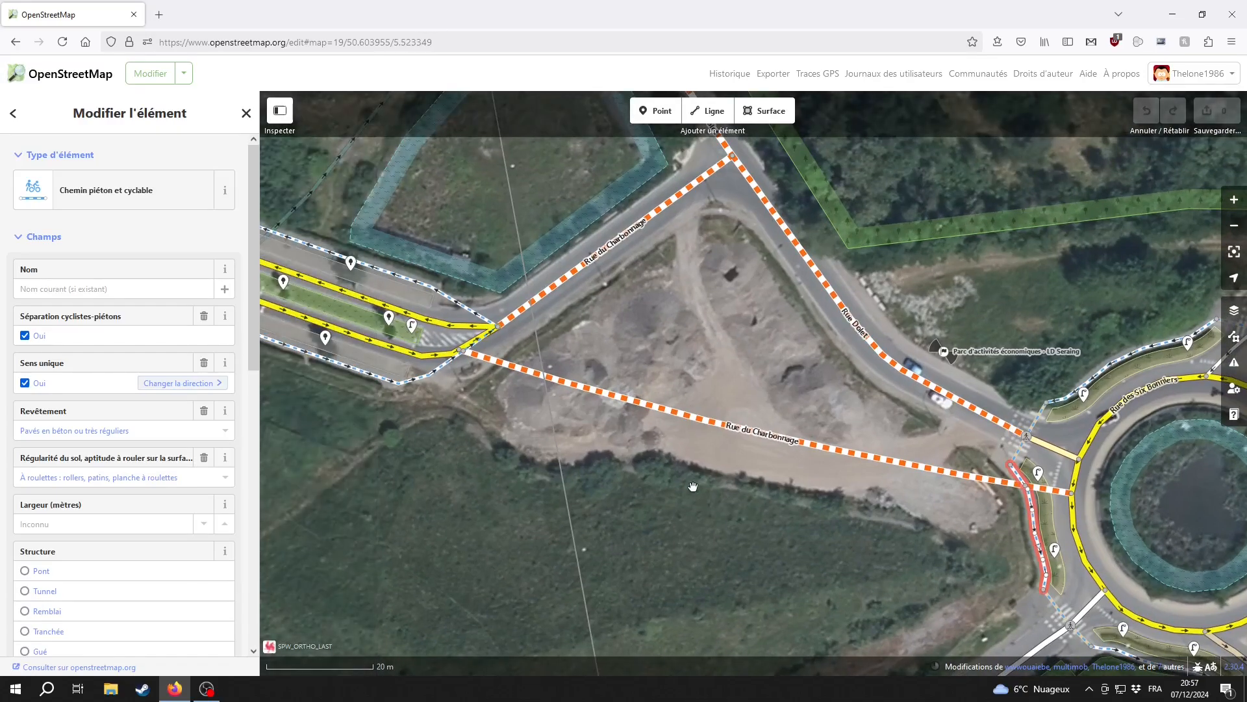
click(678, 317)
drag(678, 319, 745, 393)
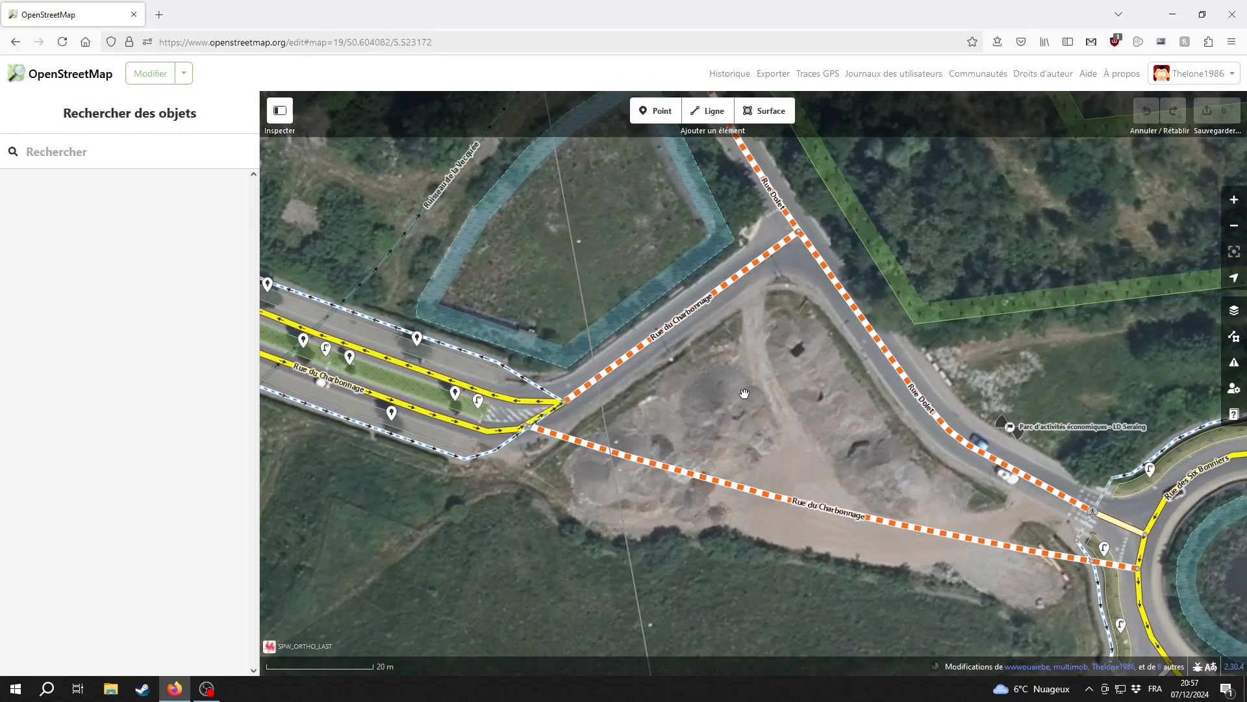
Inspect the attributes of the secondary and the tertiary Rue du Charbonnage sections under construction.
click(773, 484)
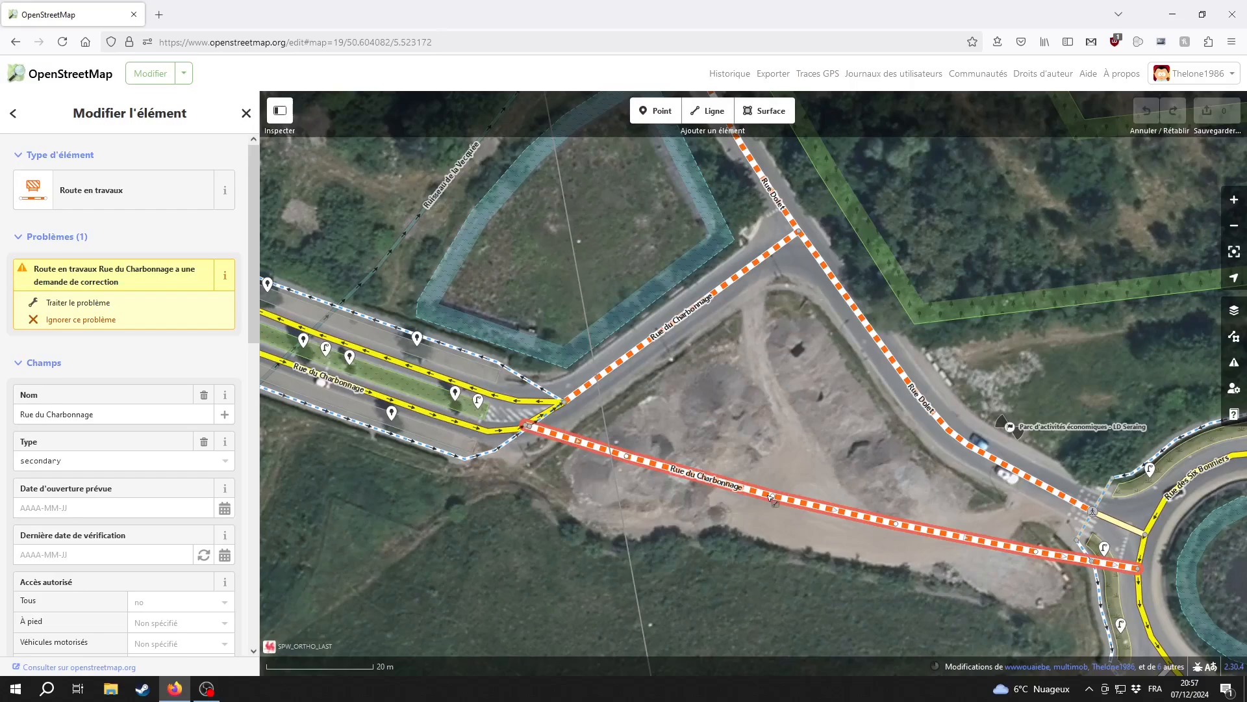
click(797, 411)
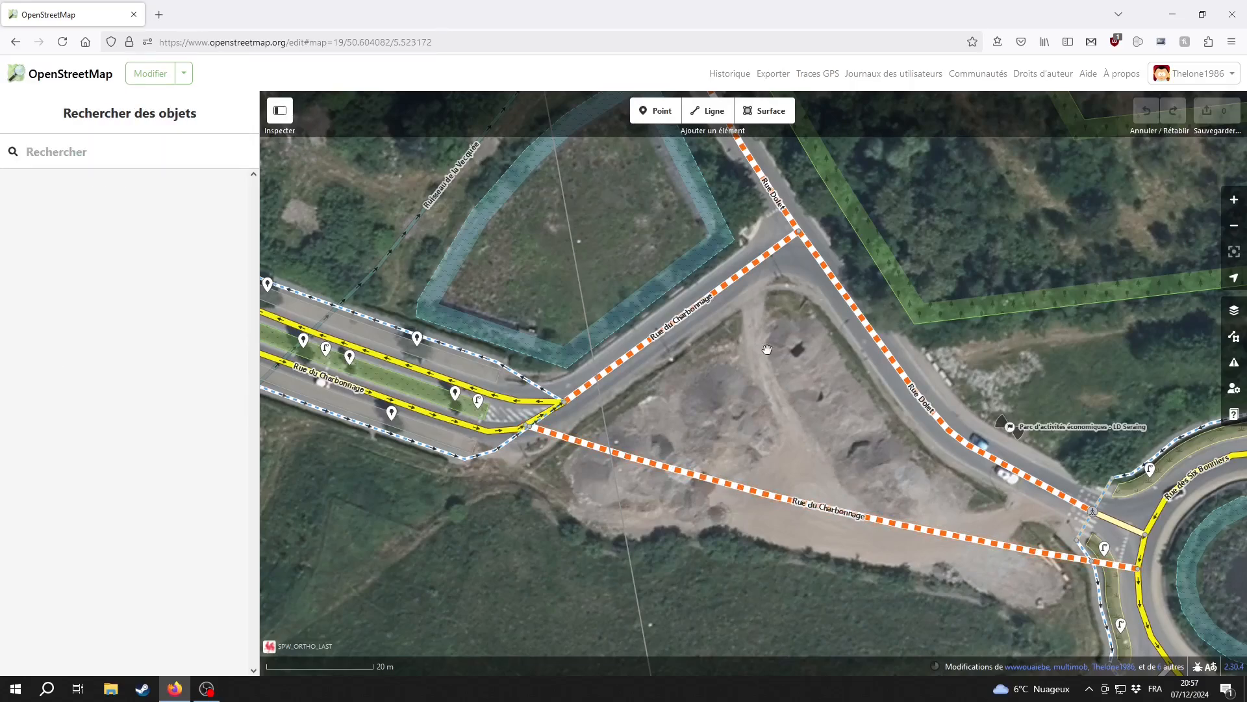
drag(717, 359, 743, 434)
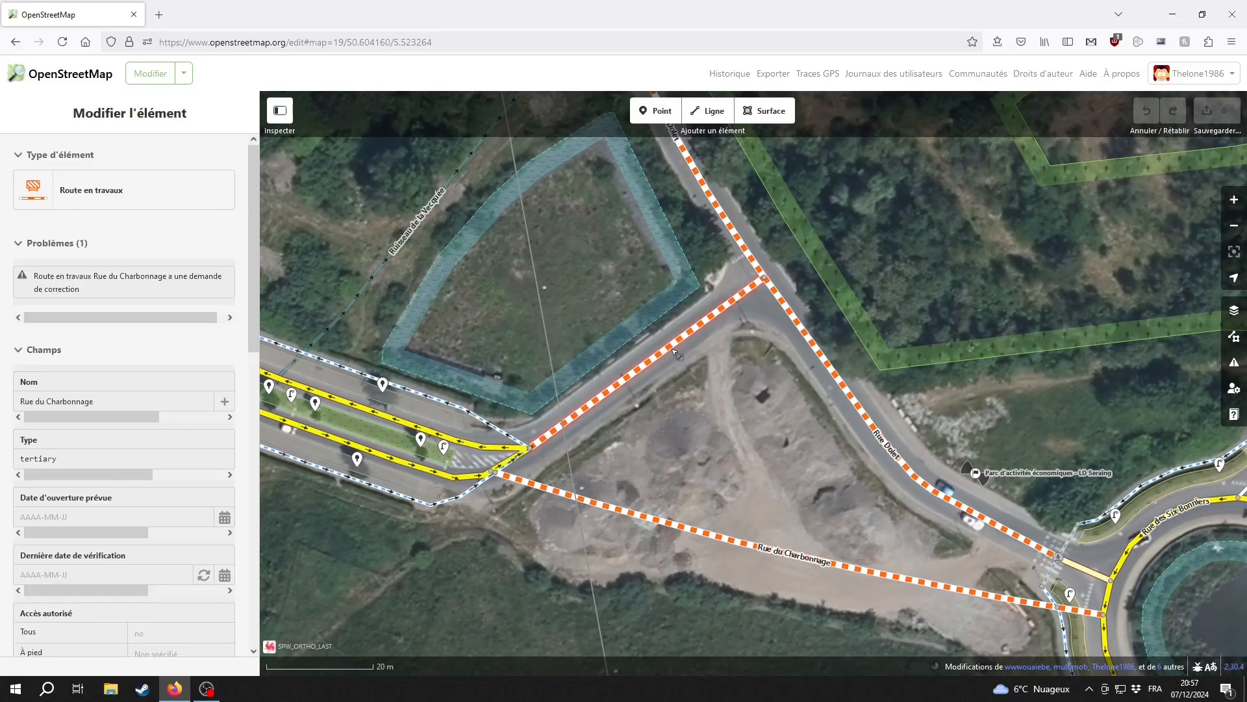
click(658, 354)
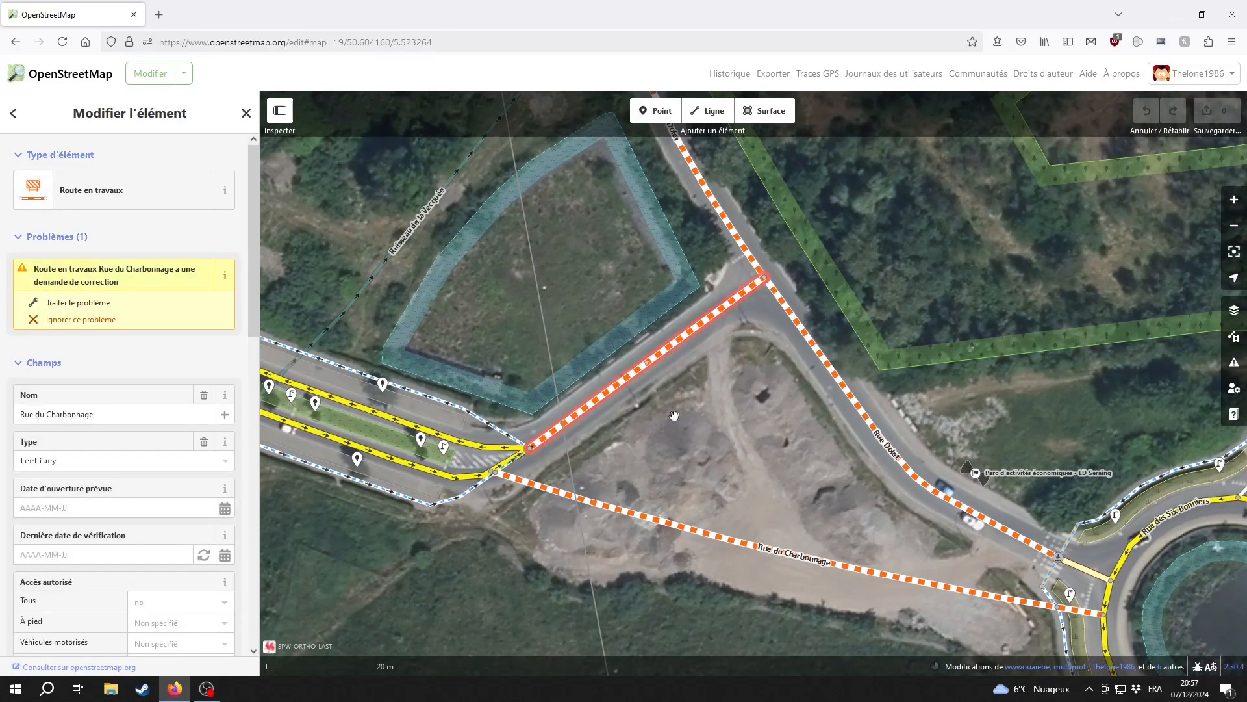
drag(677, 416, 793, 445)
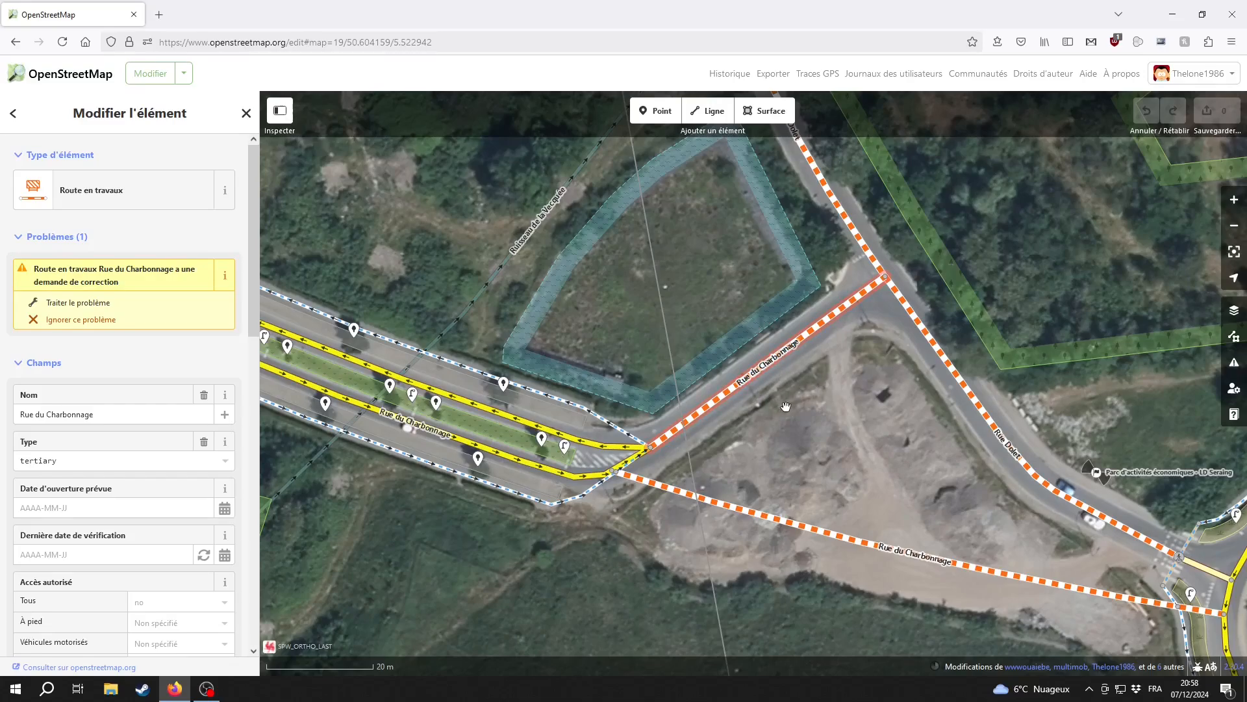
drag(814, 366, 745, 425)
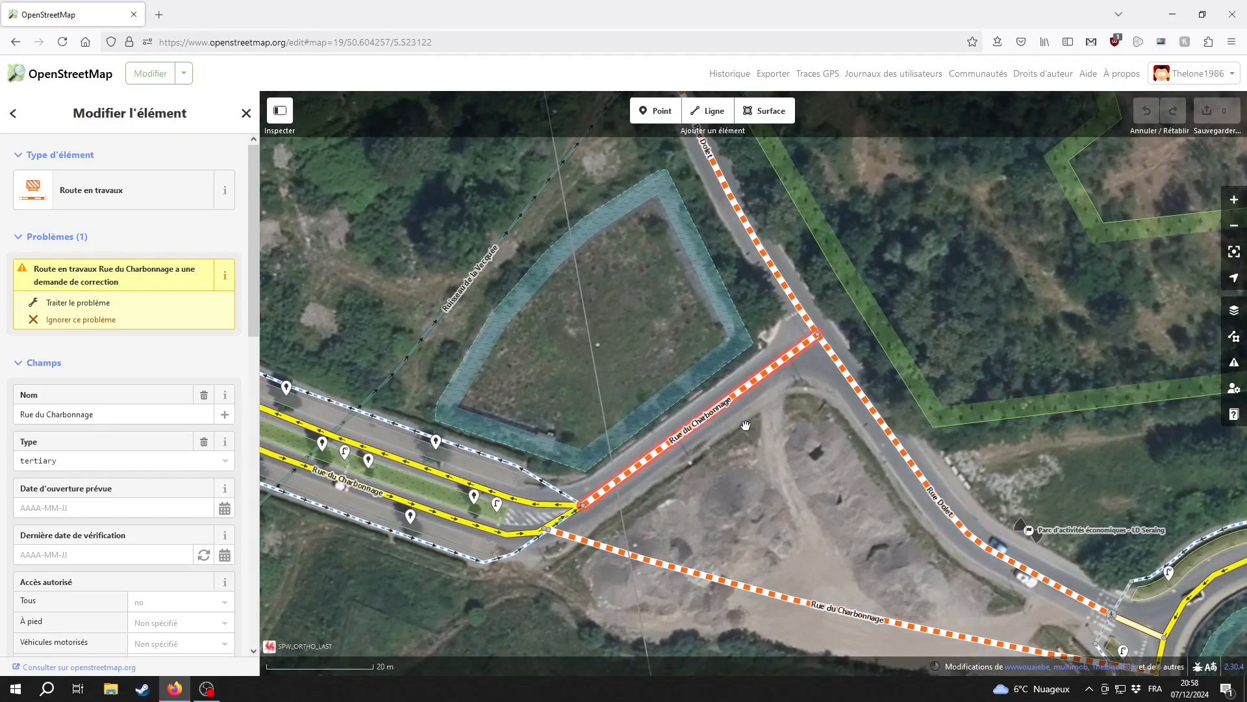
Inspect the attributes and outline of the storm basin between Ruisseau de la Vecquée and the Rue du Charbonnage–Rue Dolet junction.
scroll(690, 419, down, 1)
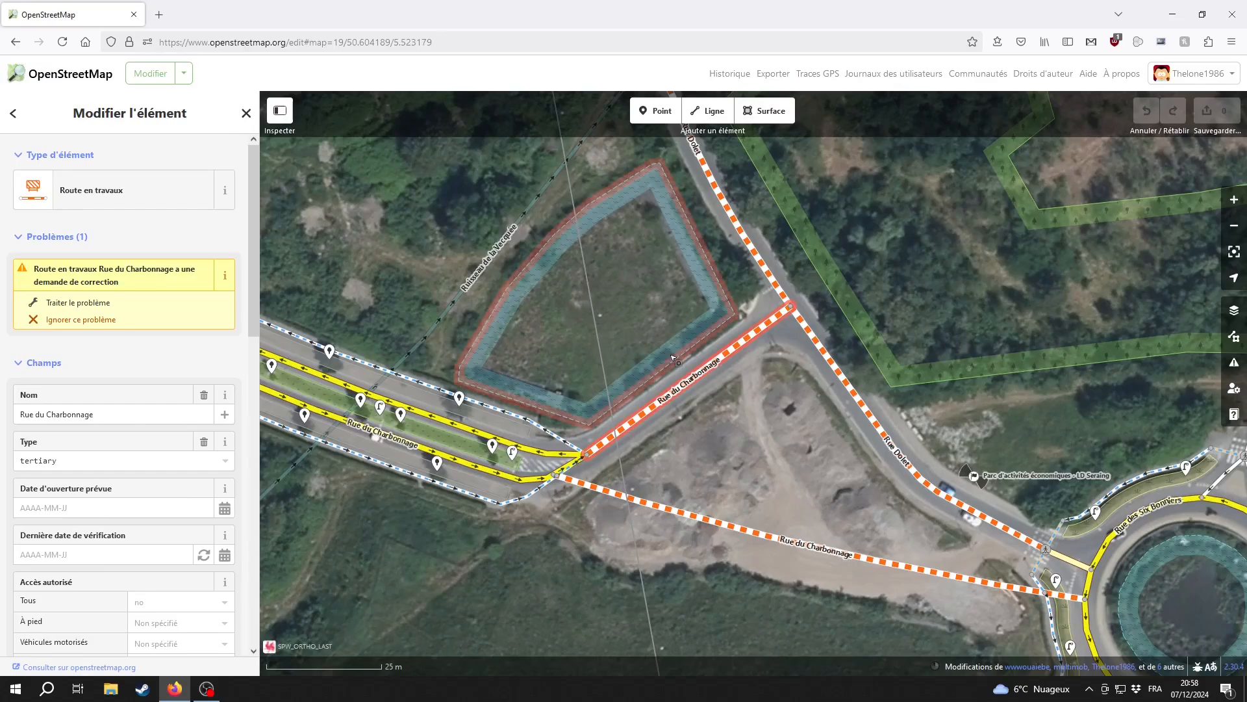
click(679, 227)
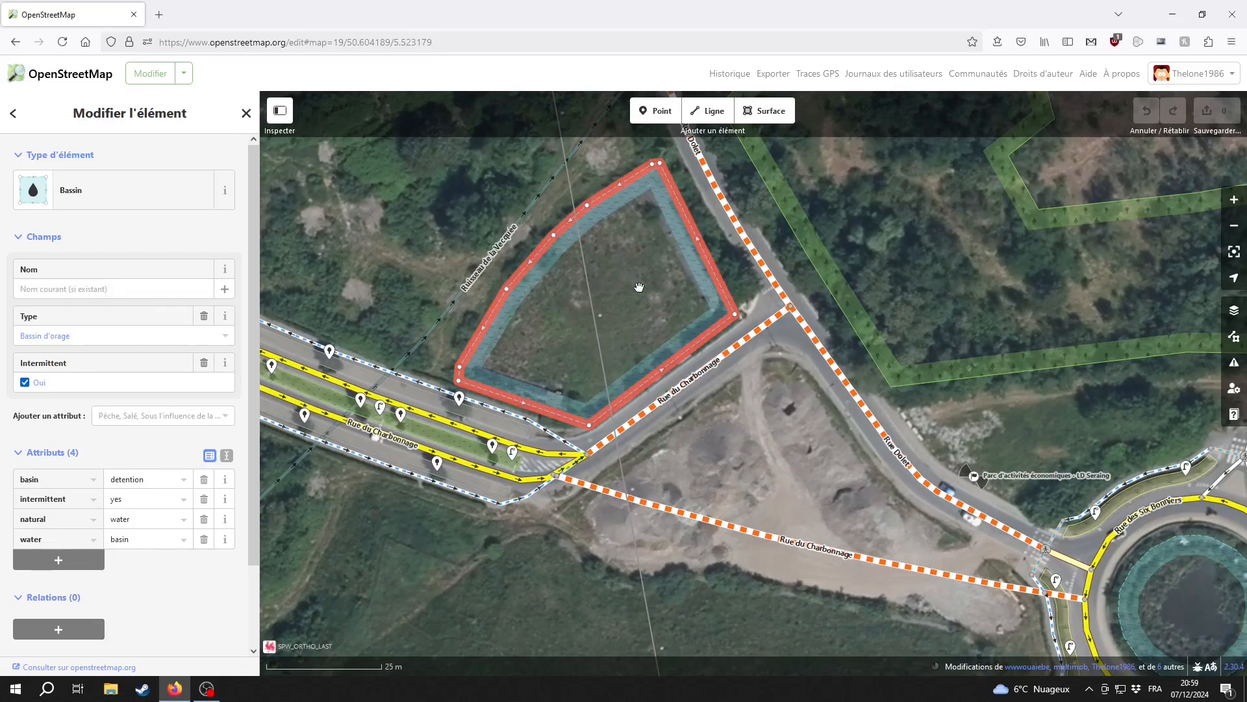
drag(622, 242, 579, 236)
click(658, 313)
scroll(578, 235, down, 3)
drag(736, 419, 590, 397)
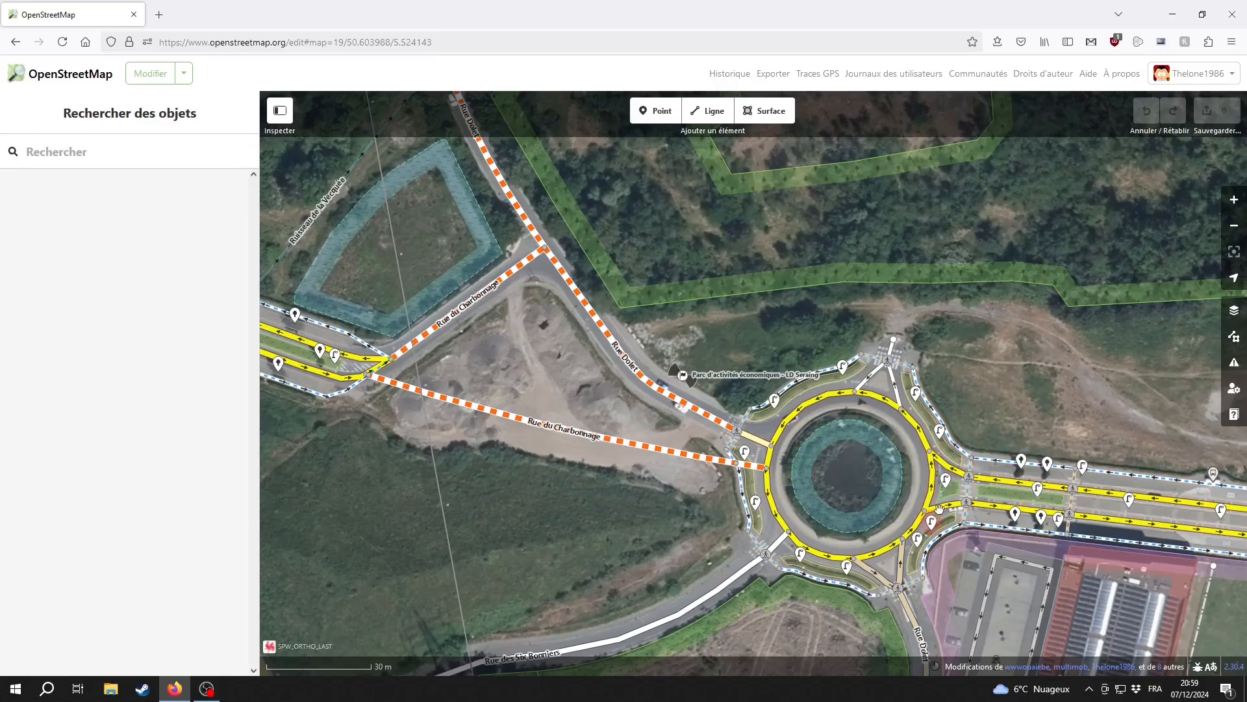
Examine the roundabout, and inspect the attributes of the culverted Ruisseau de la Vecquée beside the storm basin.
click(906, 501)
click(833, 458)
drag(537, 337, 771, 419)
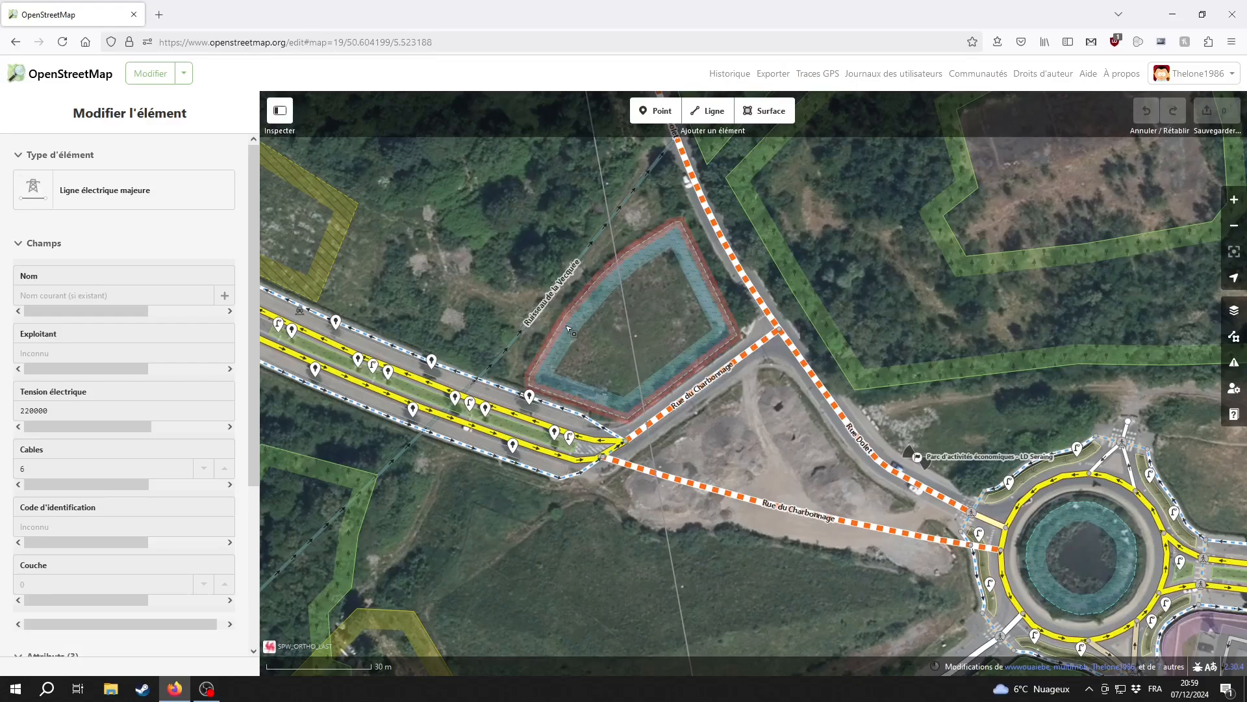
click(510, 341)
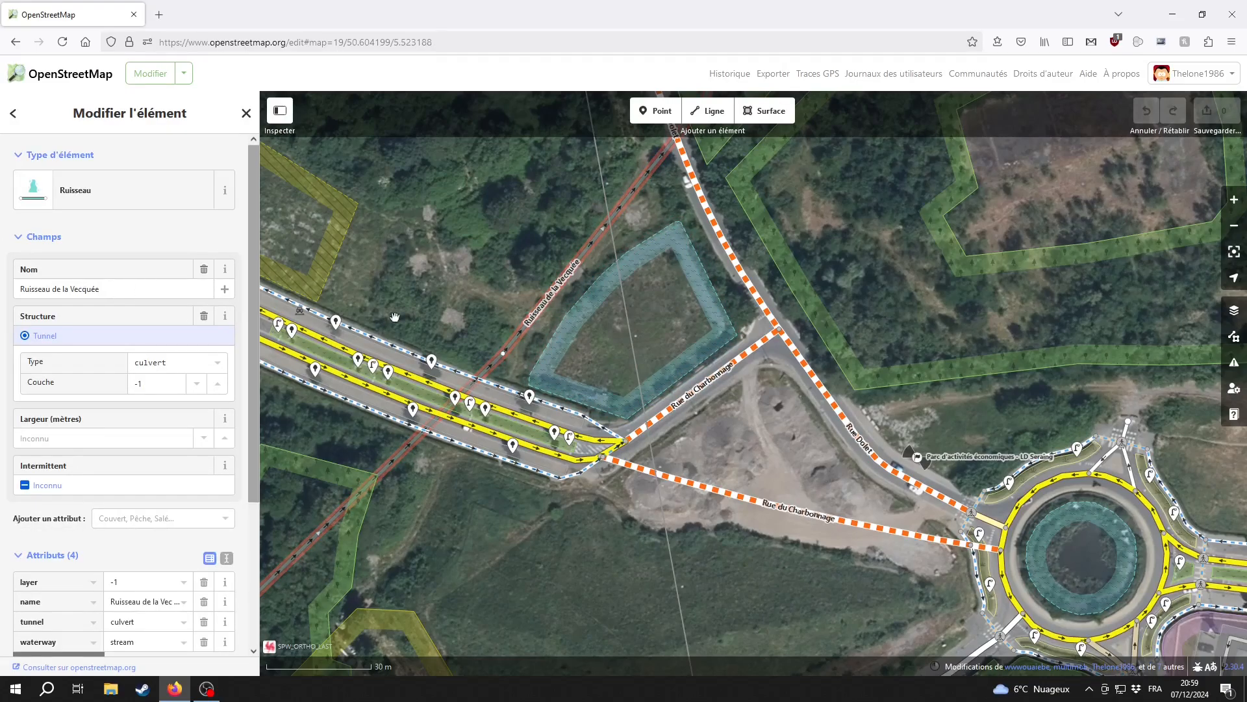
drag(473, 313, 429, 265)
click(431, 266)
drag(572, 318, 419, 247)
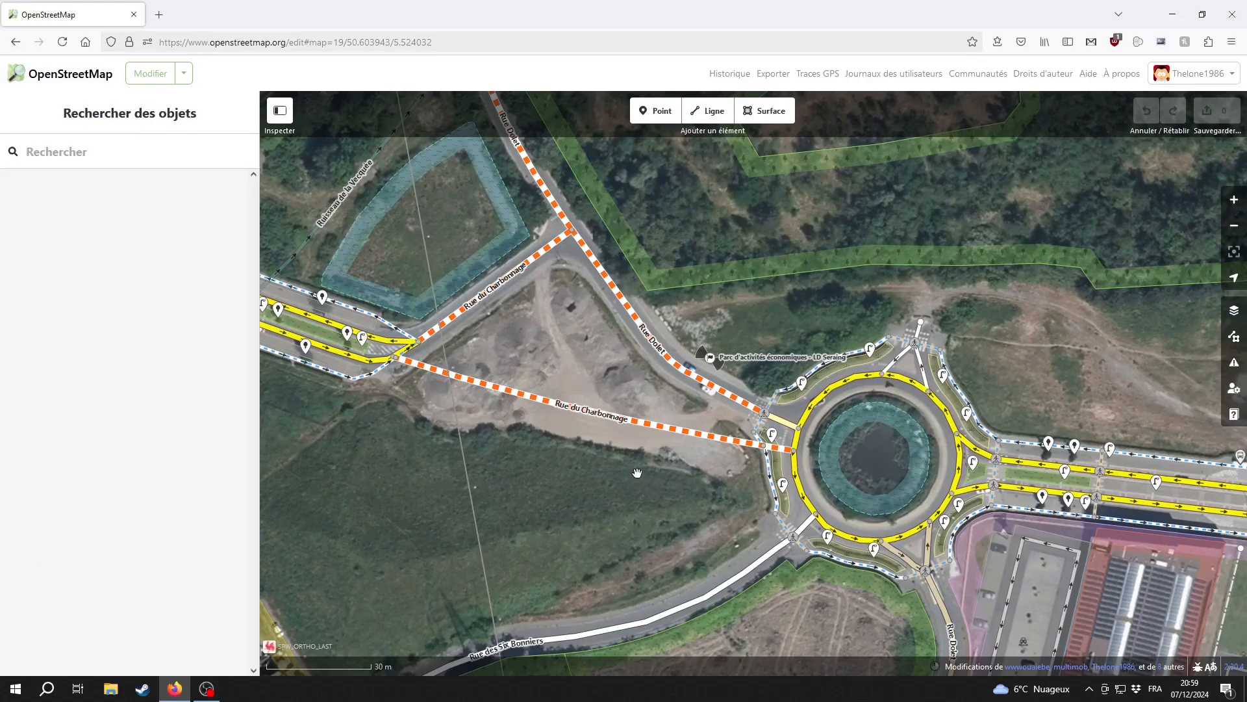
Compare the storm basin's attributes with those of the adjacent tertiary Rue du Charbonnage section under construction.
drag(606, 467, 697, 485)
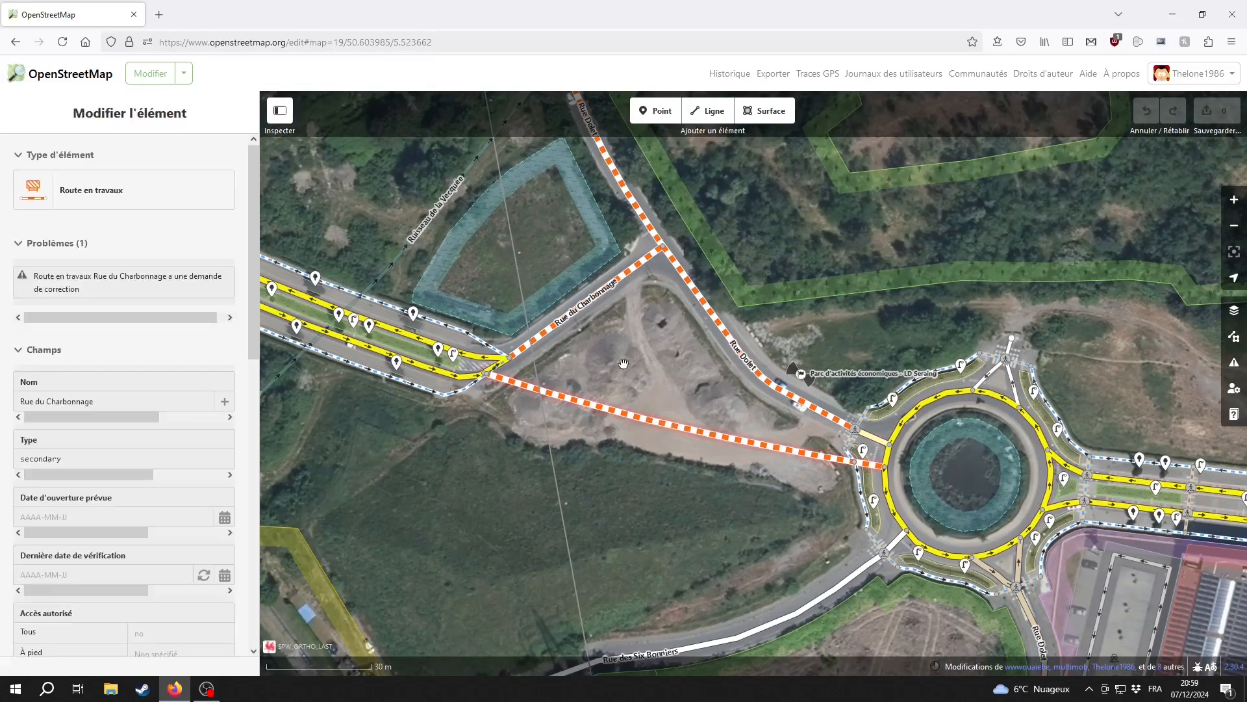
drag(624, 364, 631, 393)
click(549, 358)
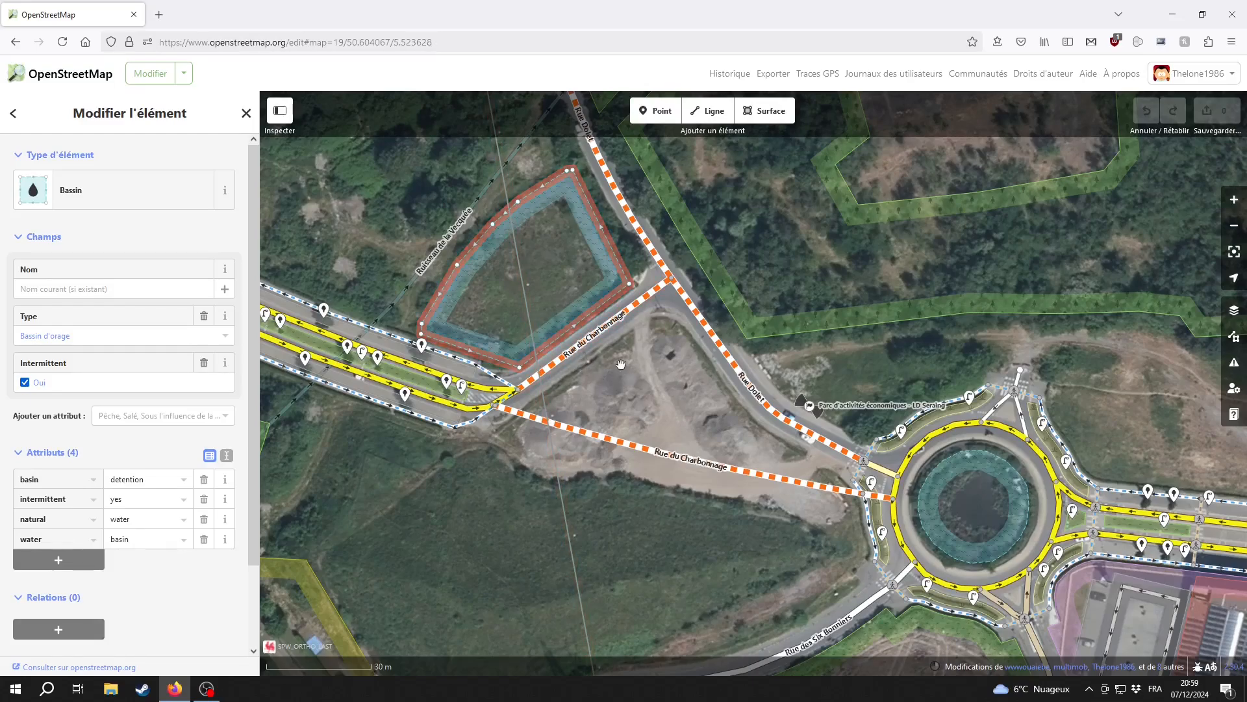
click(611, 324)
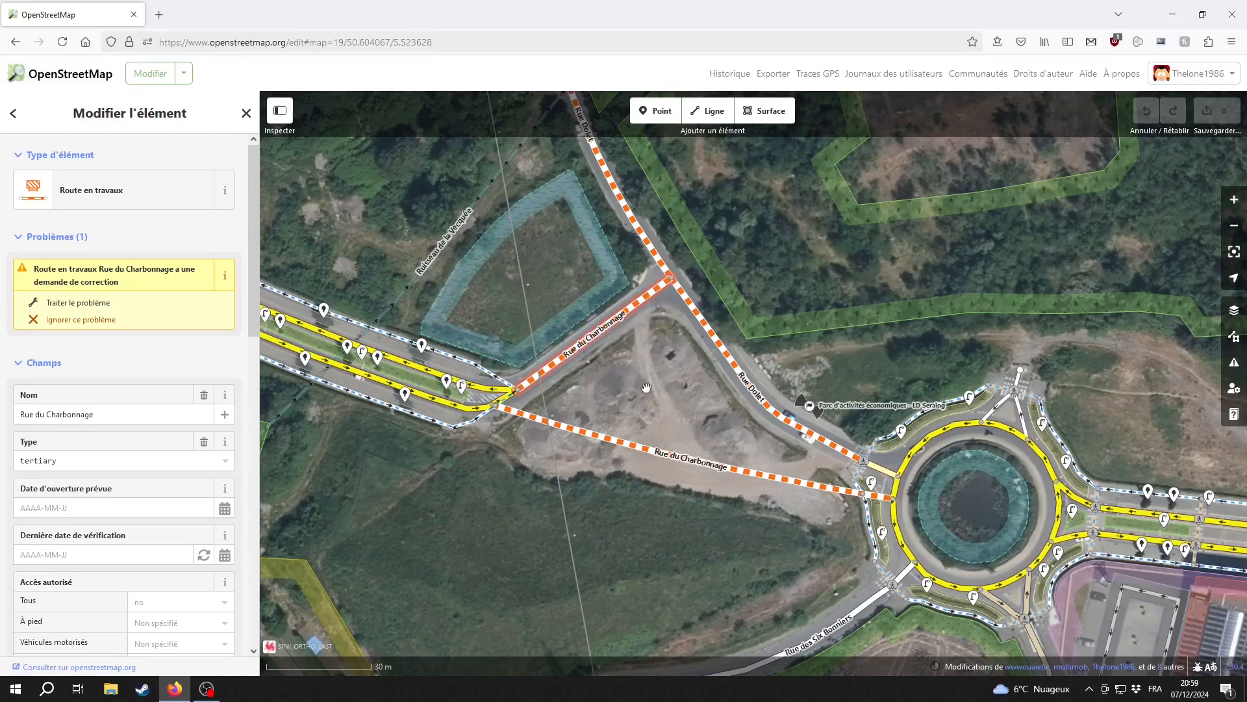
click(573, 314)
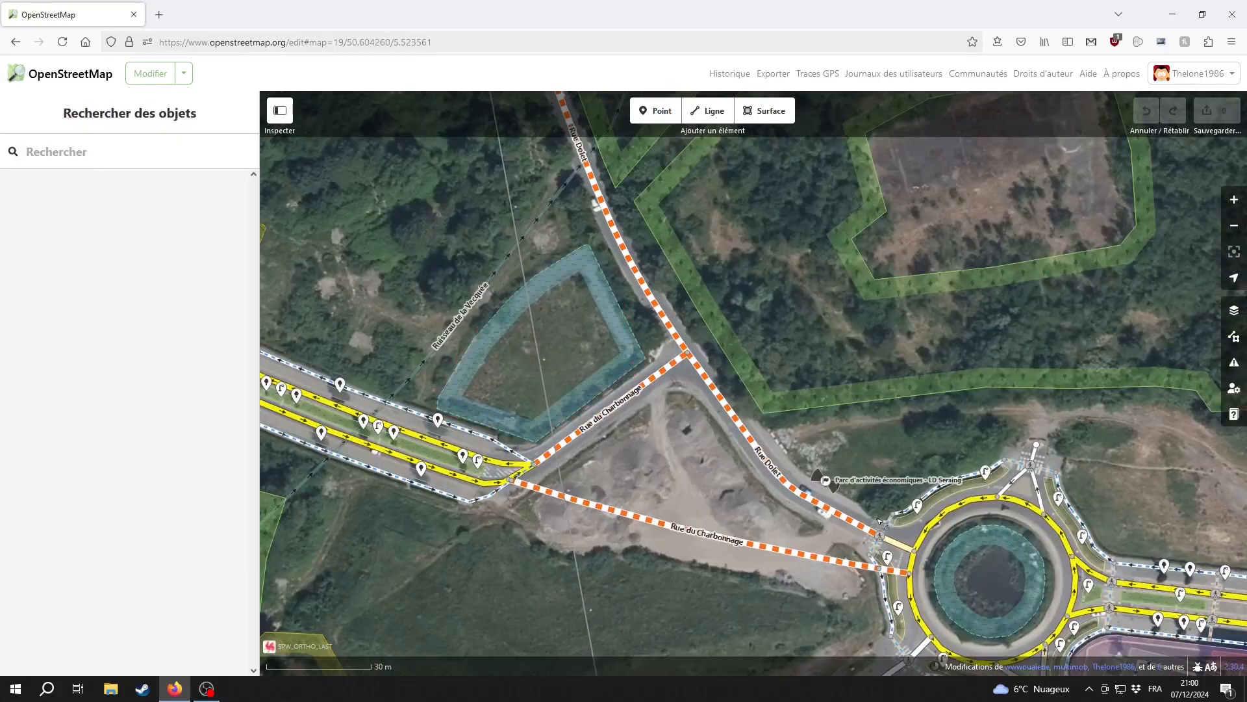
Inspect the attributes of Rue Dolet's section under construction and of its short tertiary stub at the roundabout.
click(823, 503)
drag(674, 453, 672, 476)
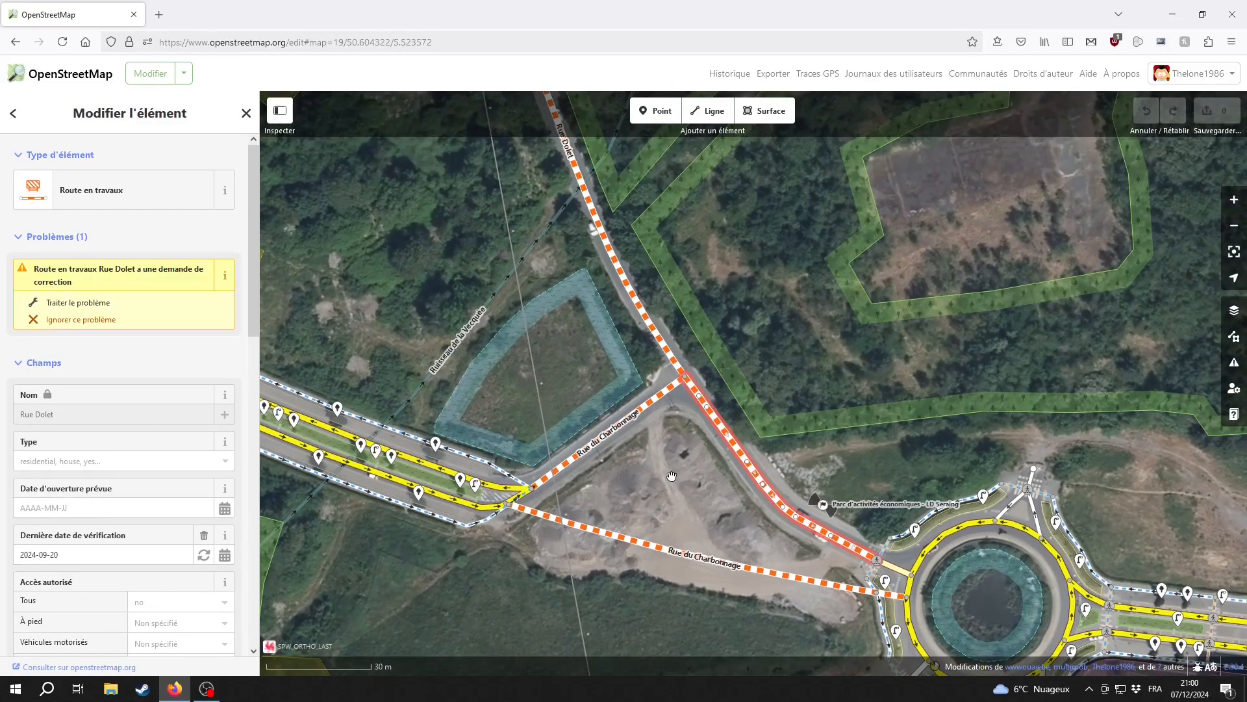
drag(551, 235, 595, 358)
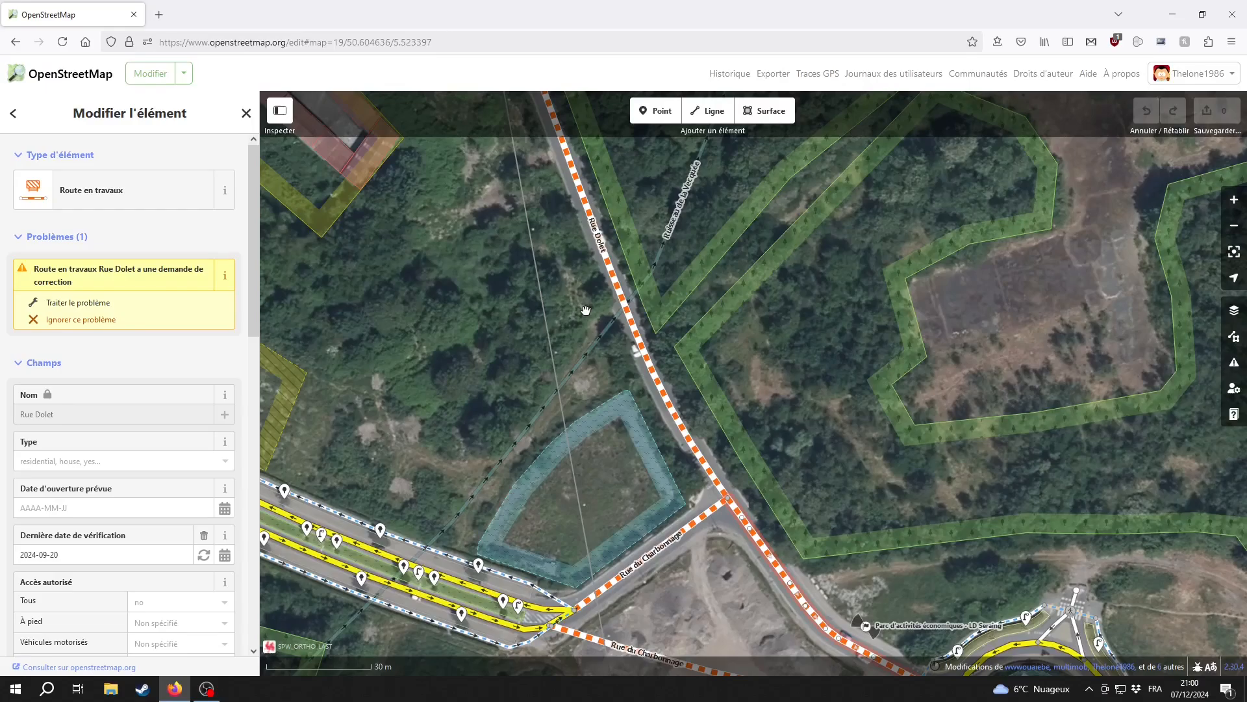
drag(817, 396, 668, 162)
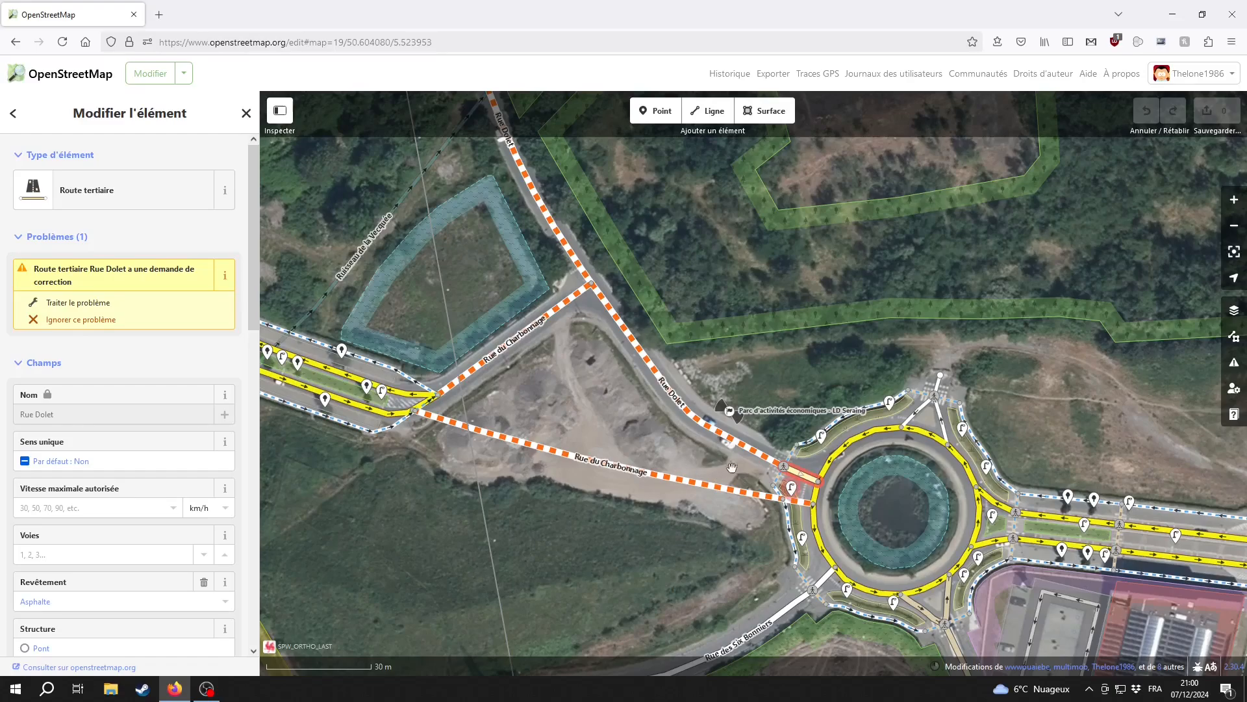
drag(728, 466, 696, 465)
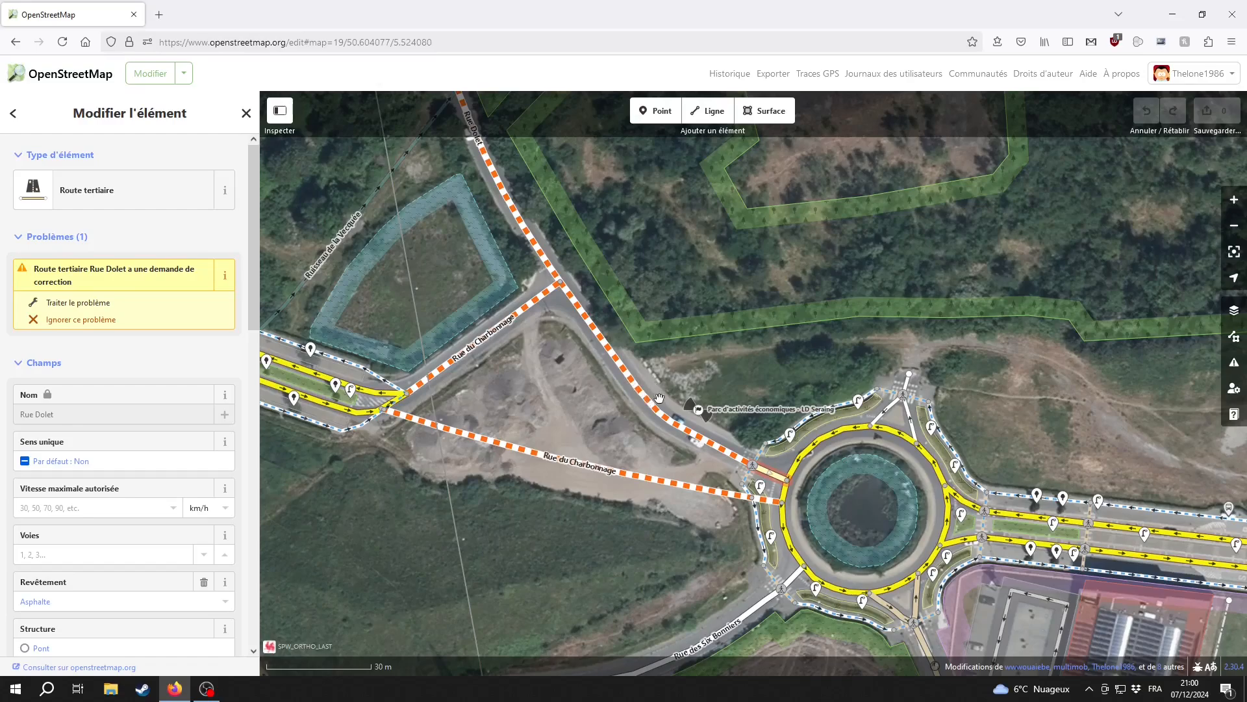
drag(654, 404, 782, 473)
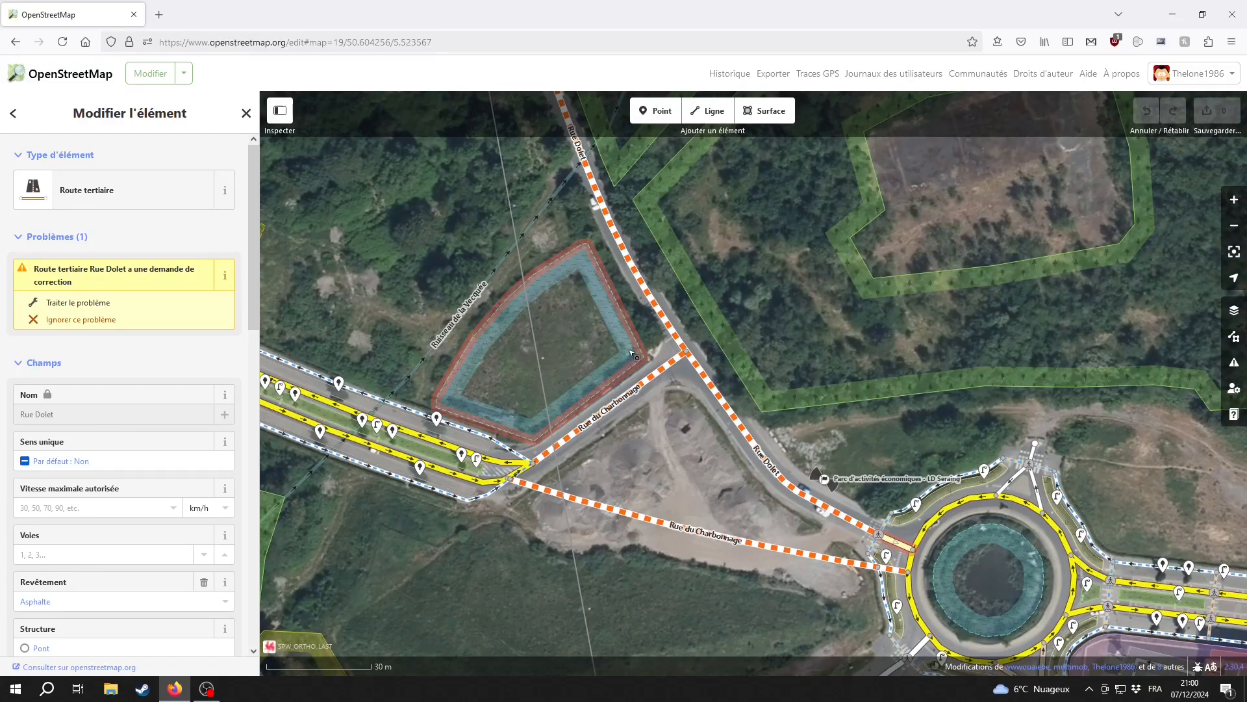
Trace Rue Dolet from the storm basin up to Rue de l'Hôpital and inspect the attributes of its northern section under construction.
click(566, 321)
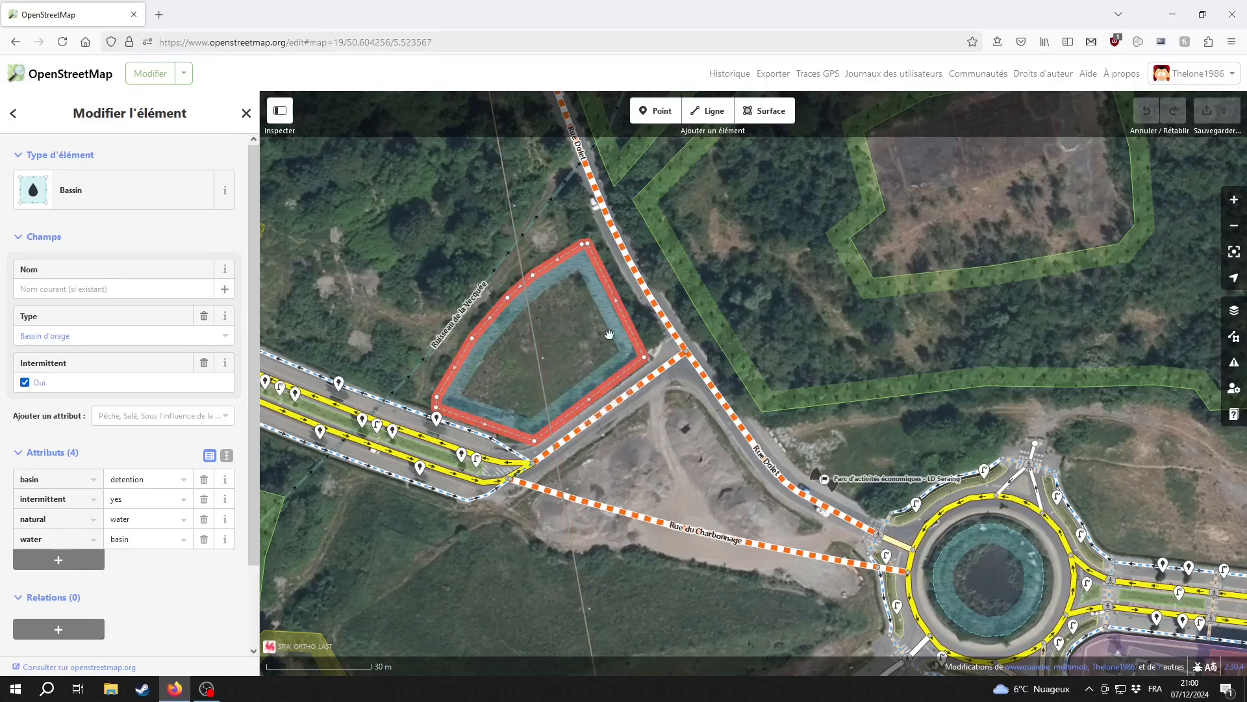
drag(410, 142, 463, 429)
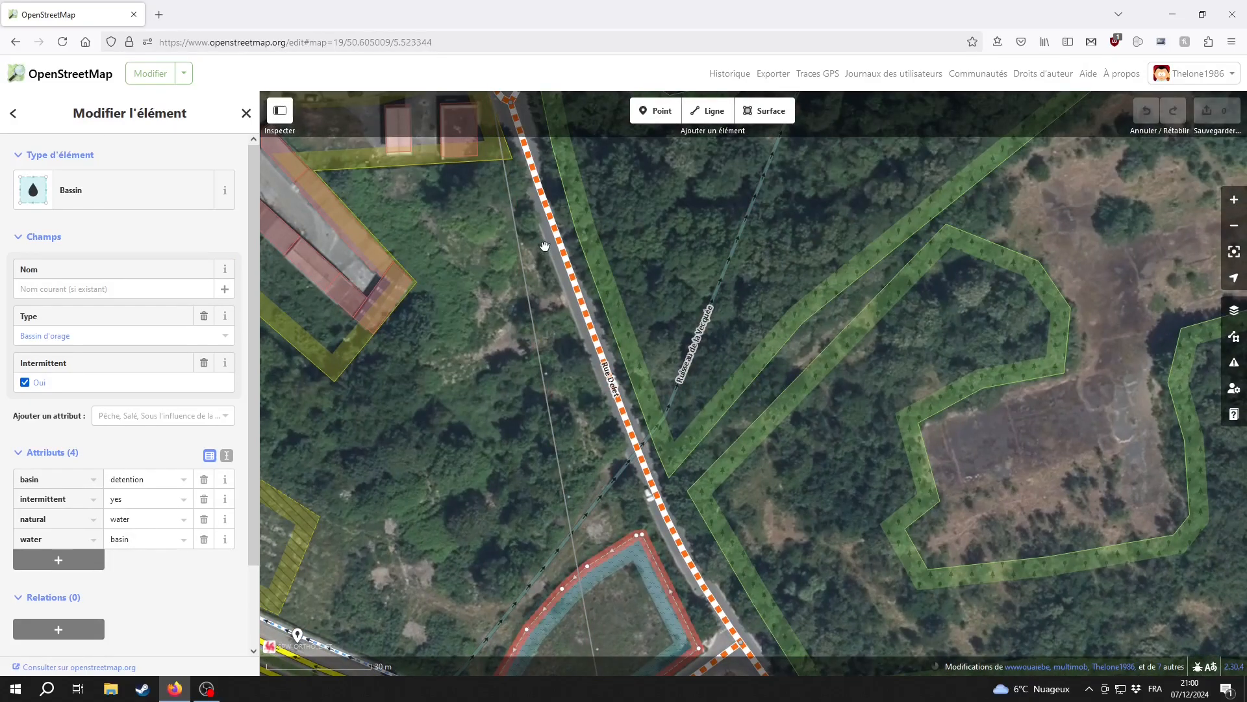
drag(546, 246, 577, 395)
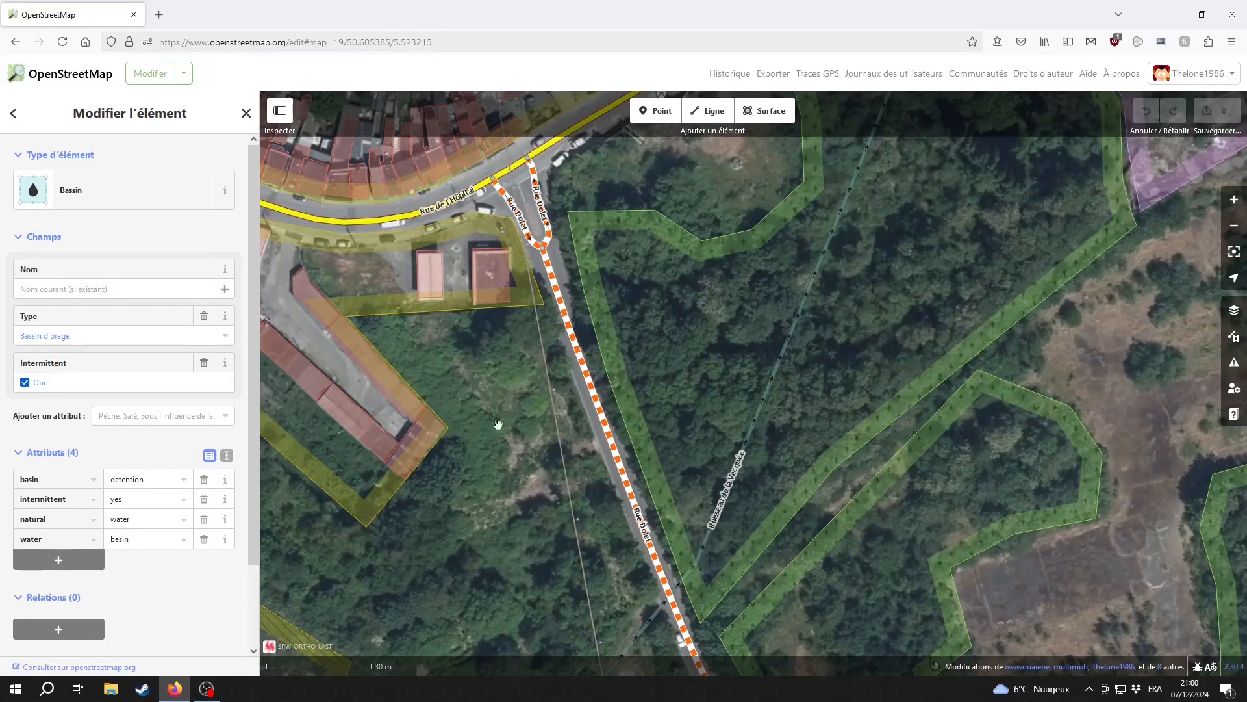
drag(499, 425, 520, 250)
scroll(715, 344, down, 3)
click(688, 325)
click(729, 348)
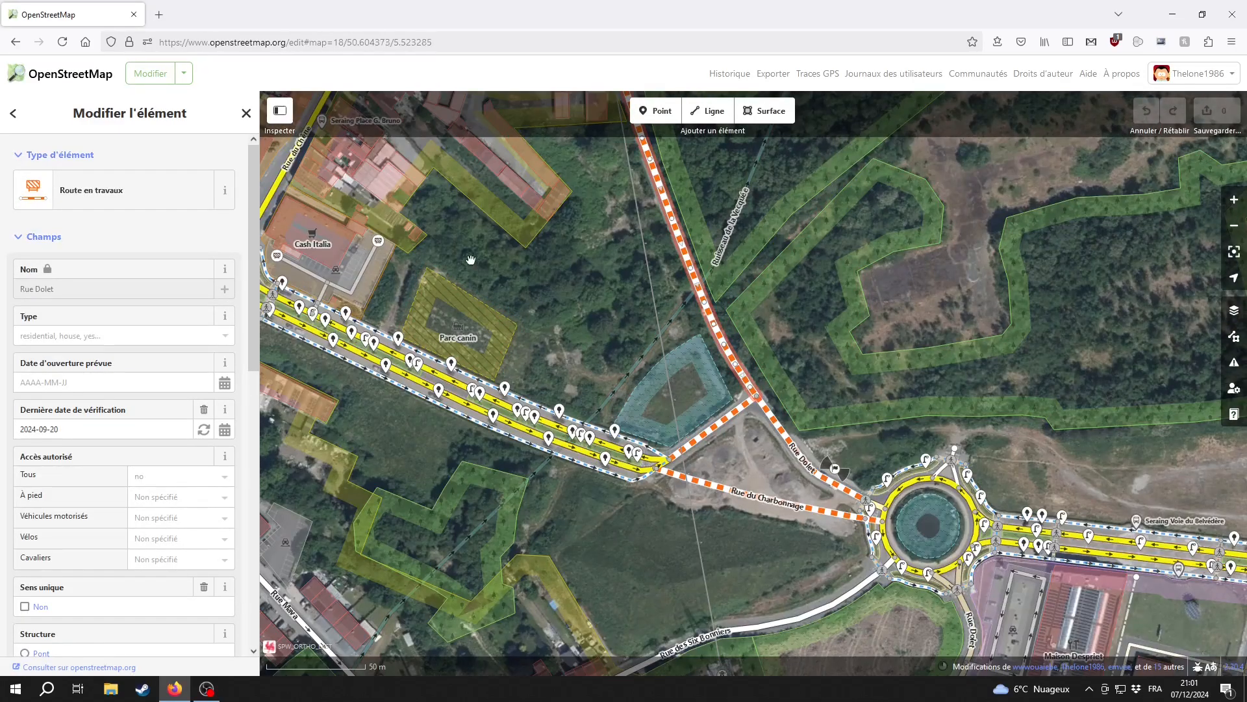
drag(744, 447, 622, 363)
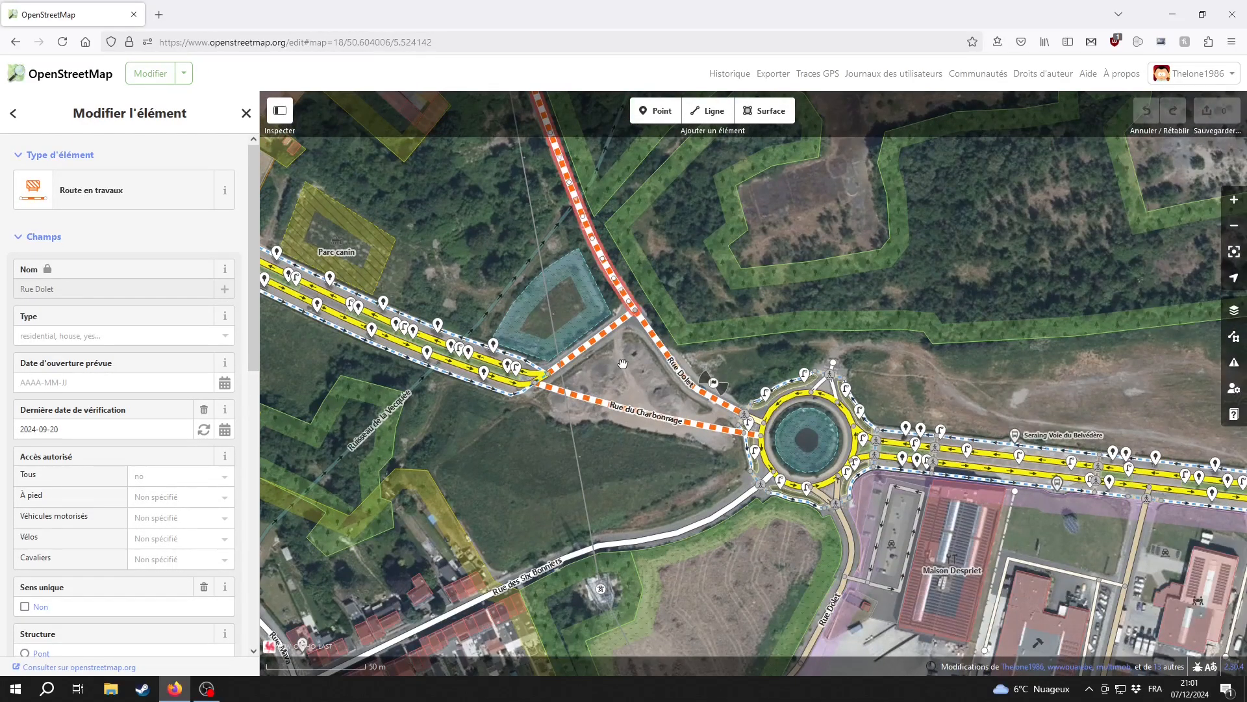
Read the note and the correction request on the secondary Rue du Charbonnage section under construction.
scroll(134, 418, down, 5)
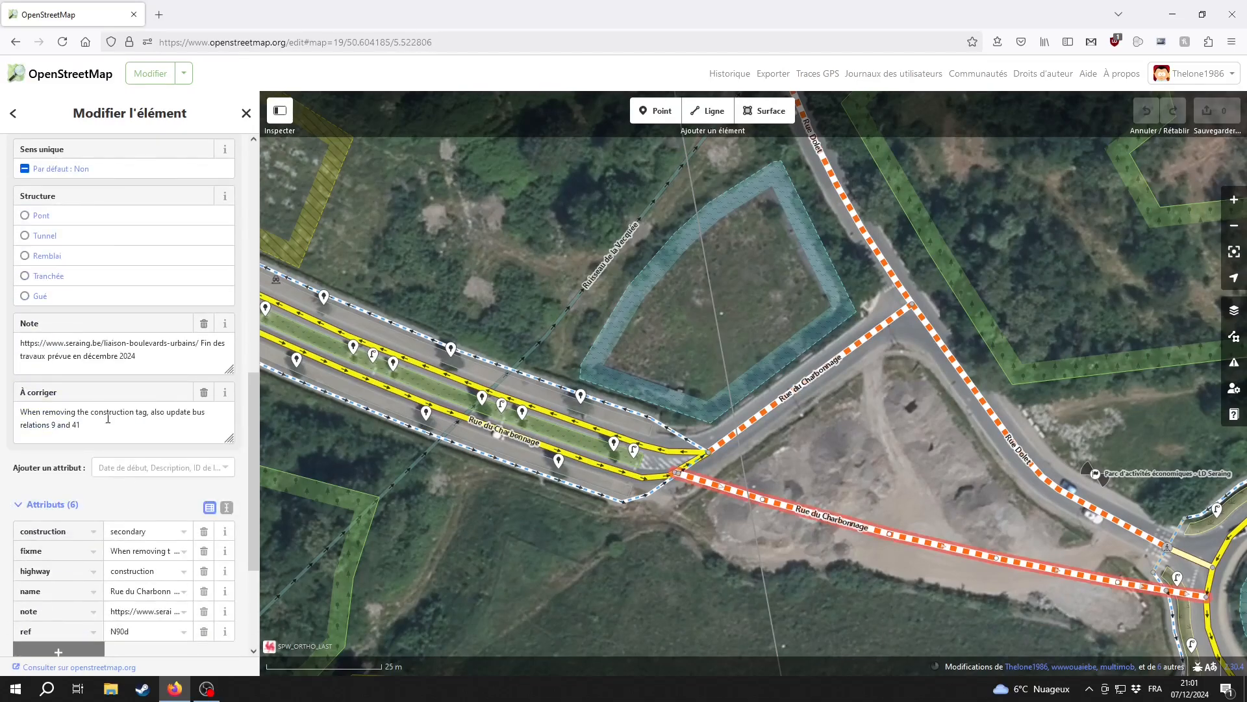
triple_click(96, 423)
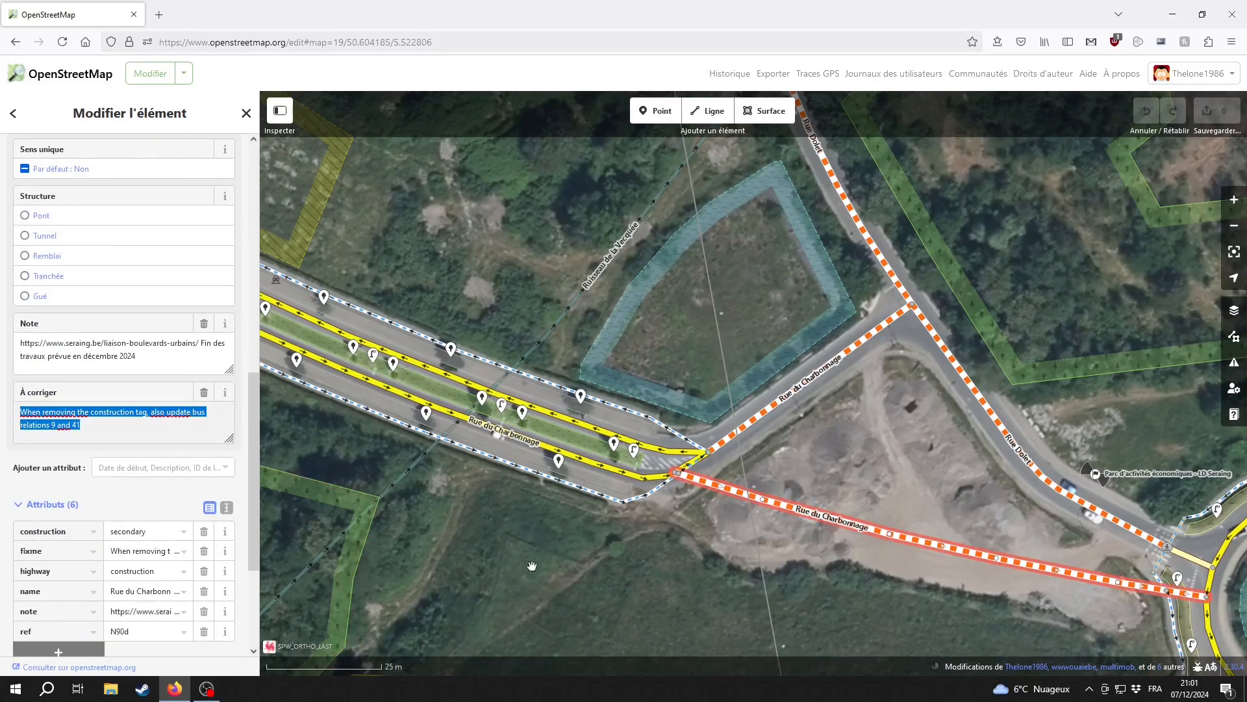
click(573, 586)
click(717, 487)
scroll(107, 468, down, 6)
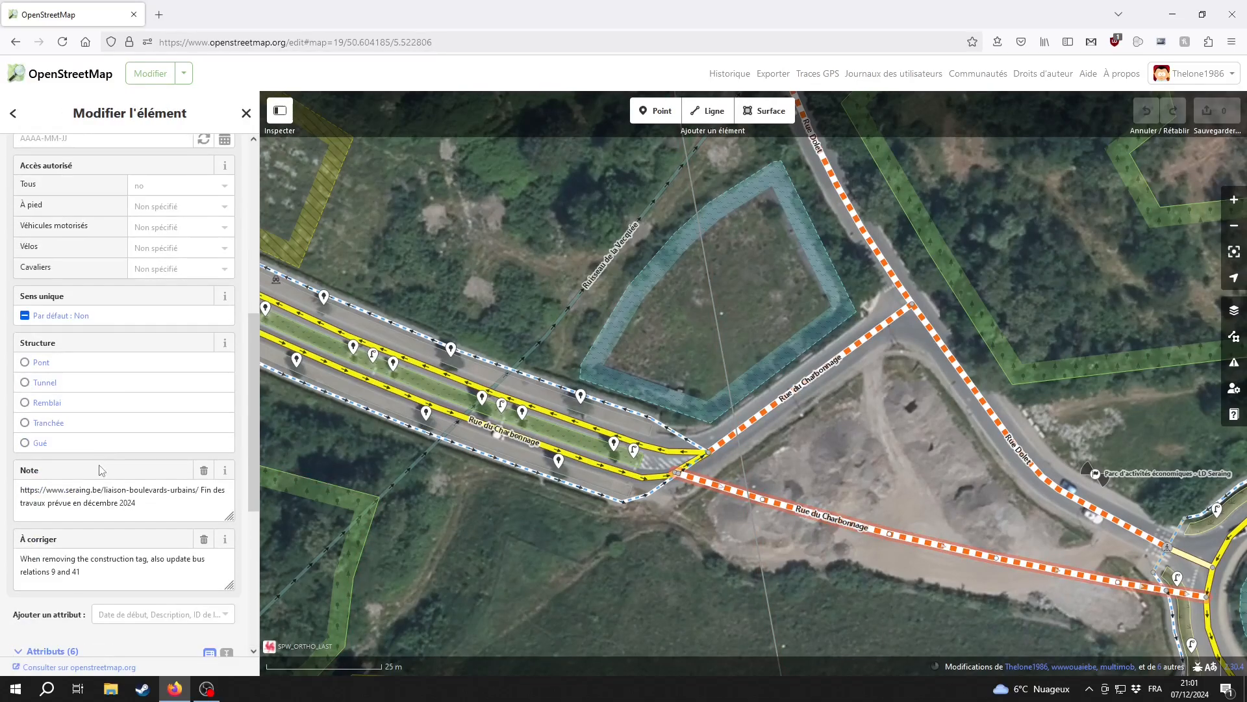
click(654, 445)
scroll(653, 445, down, 2)
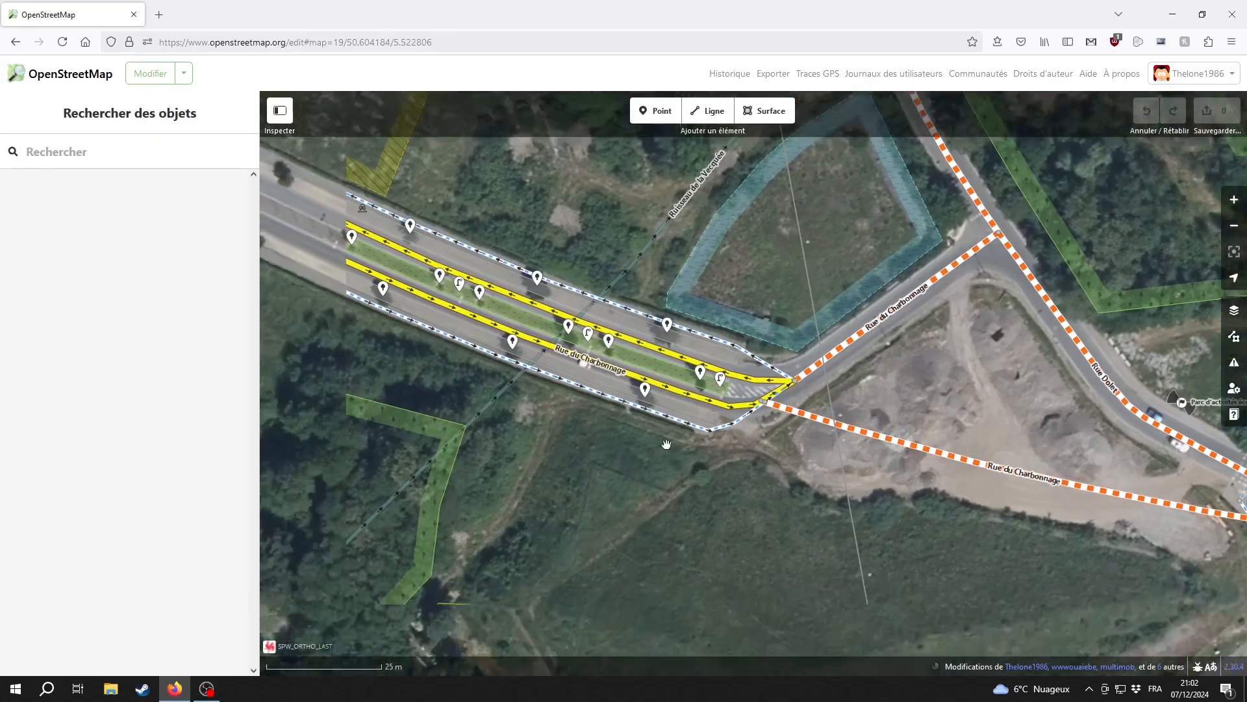
Examine the planned link's surroundings from the residential streets around Rue des Six Bonniers to the roundabout and the Parc canin area.
drag(704, 412, 730, 334)
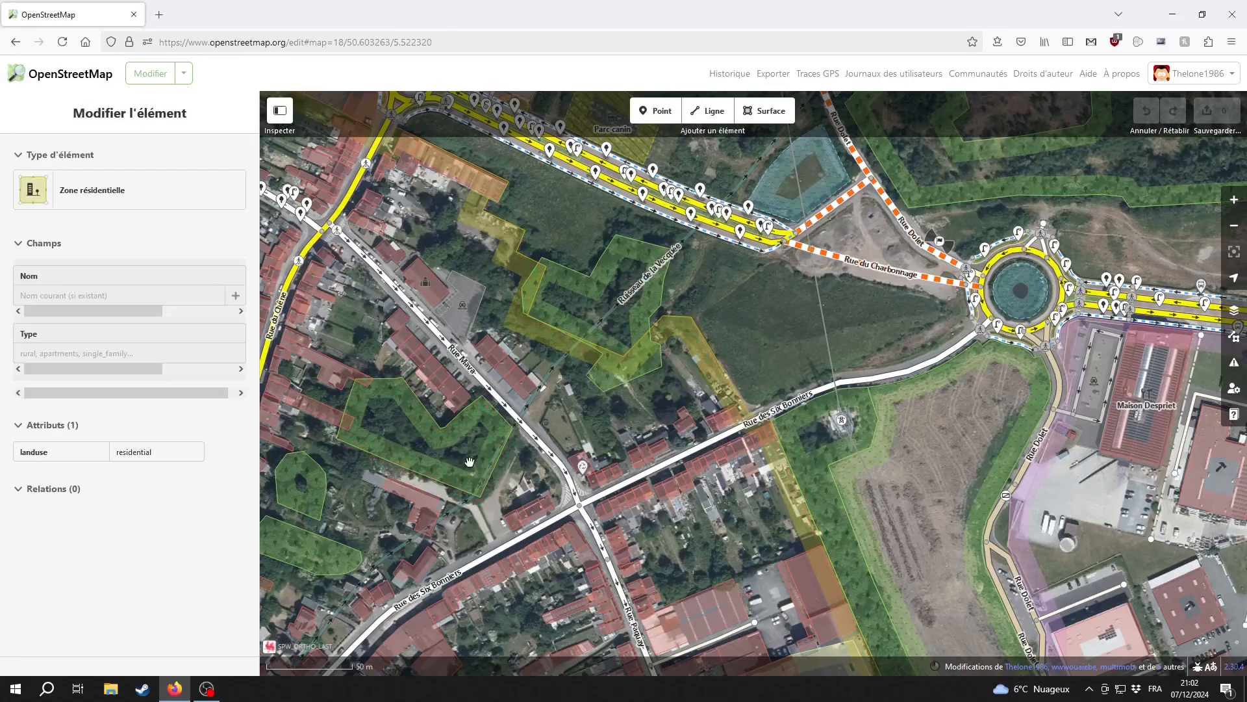
click(548, 452)
scroll(117, 432, down, 12)
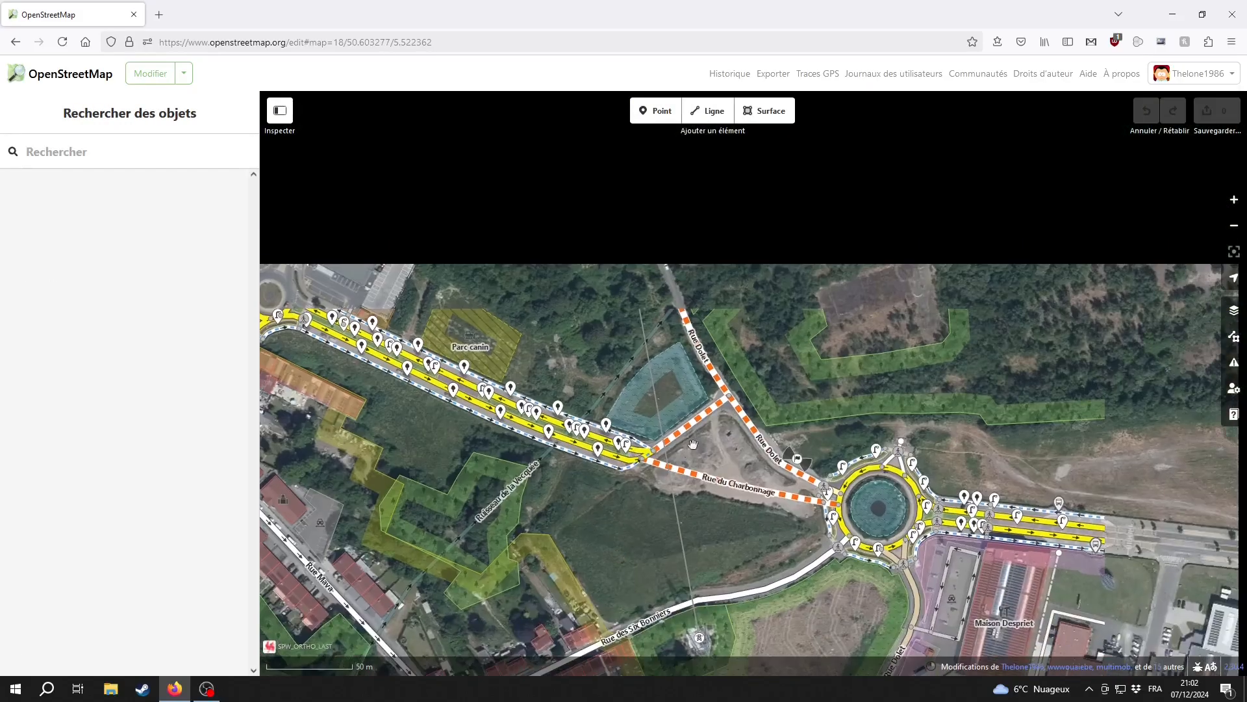
scroll(697, 464, up, 3)
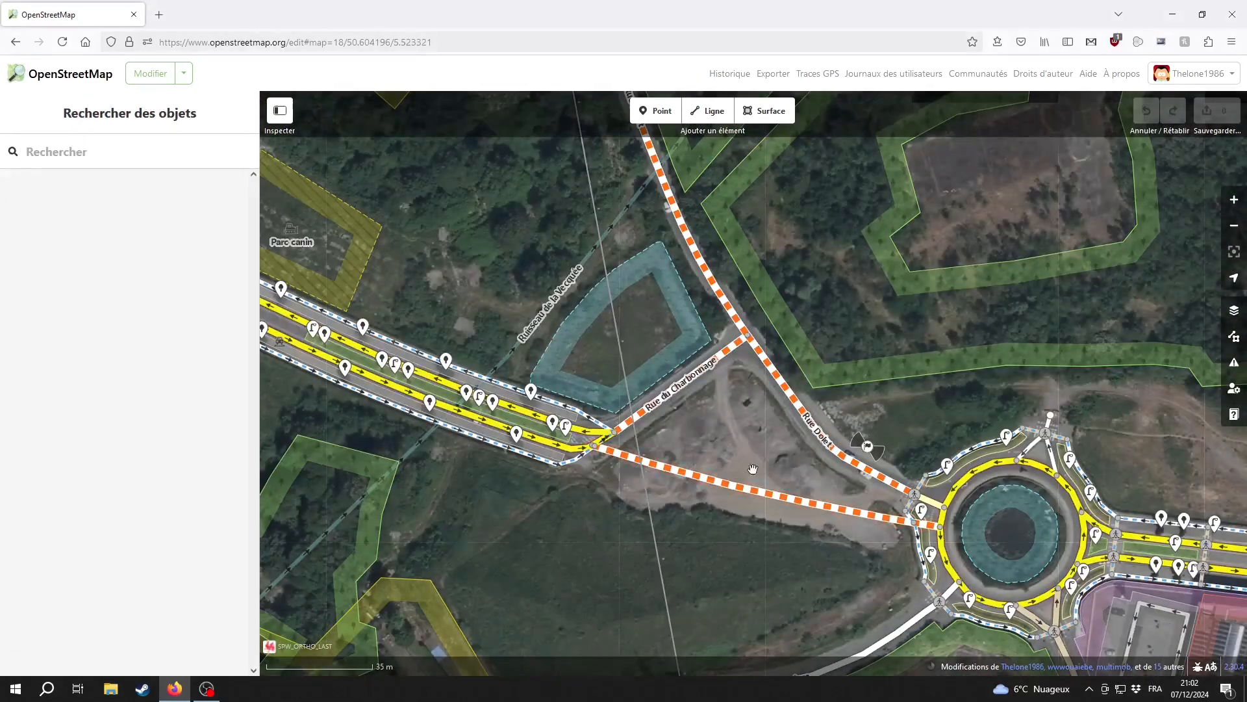
drag(522, 518, 593, 554)
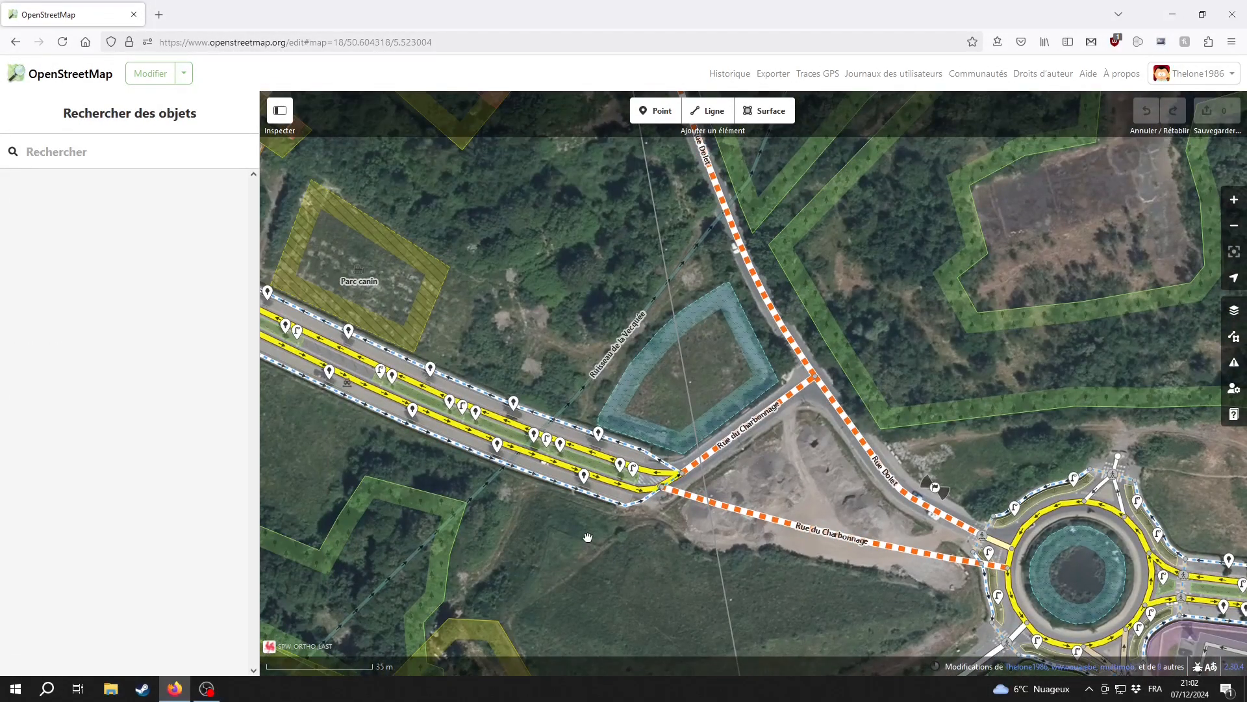
drag(812, 595, 621, 458)
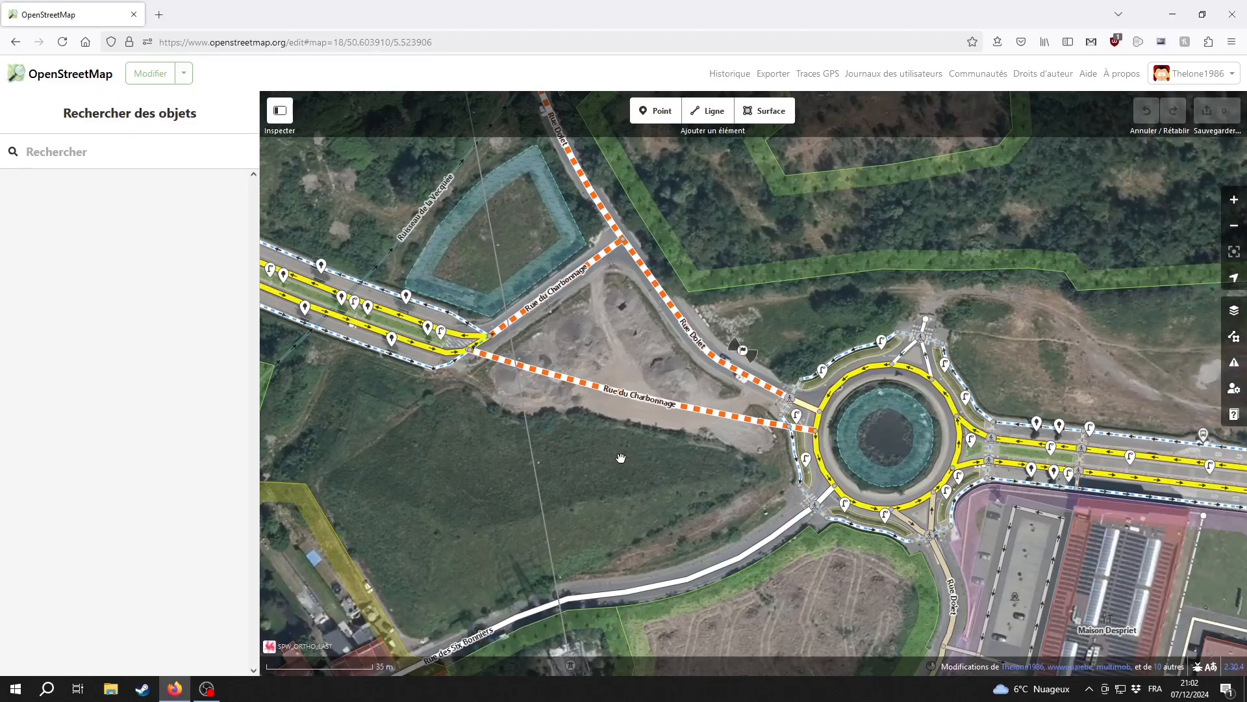
drag(569, 423, 661, 483)
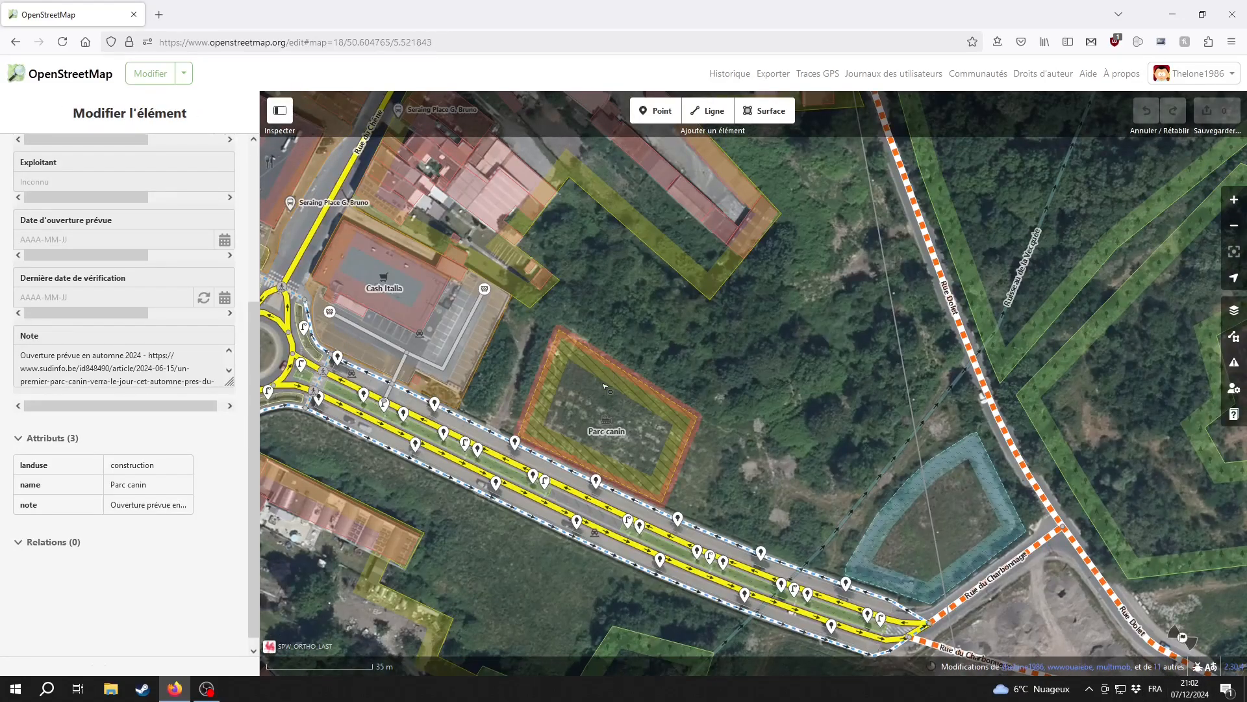
Read the note on the Parc canin construction area and open the choice of feature types for it.
click(593, 386)
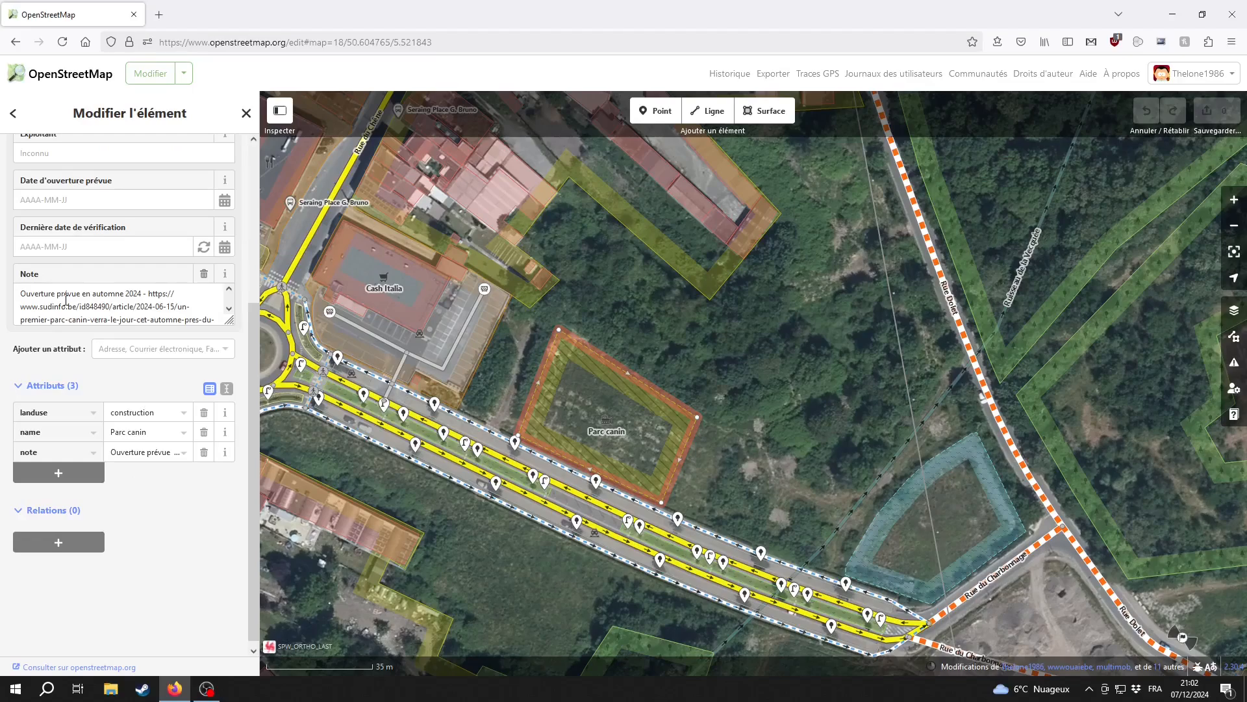
click(611, 407)
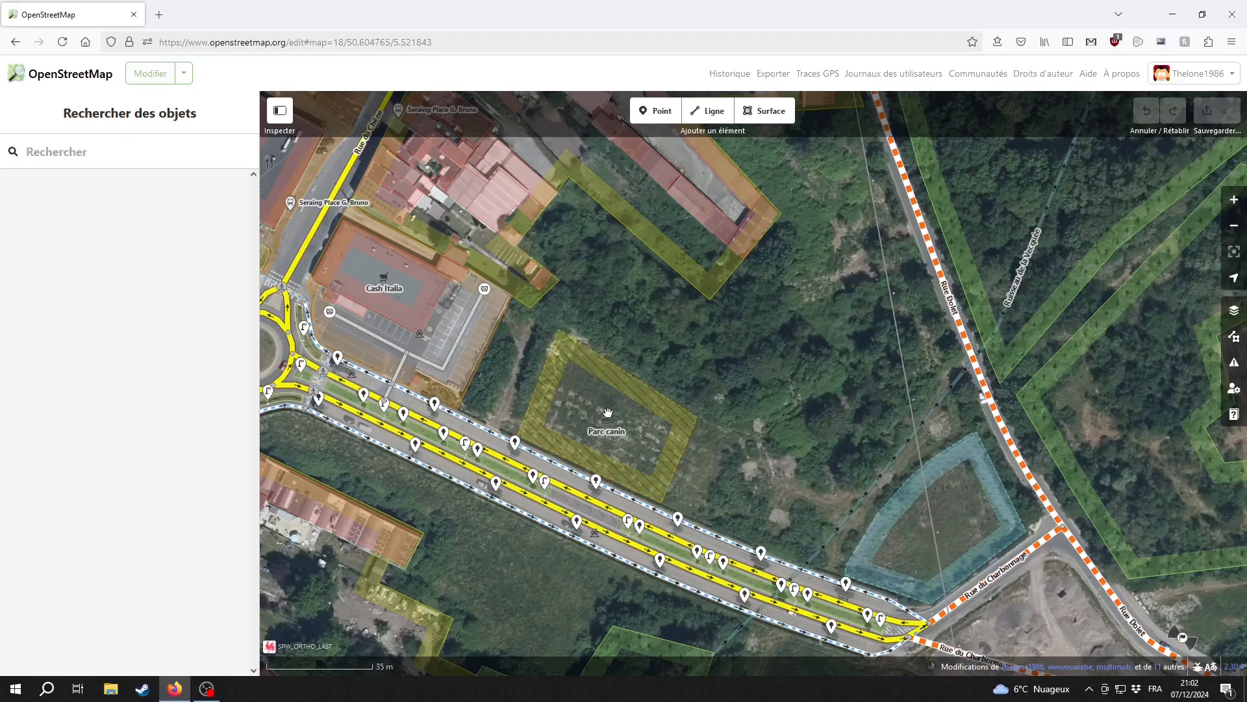
double_click(608, 413)
click(110, 195)
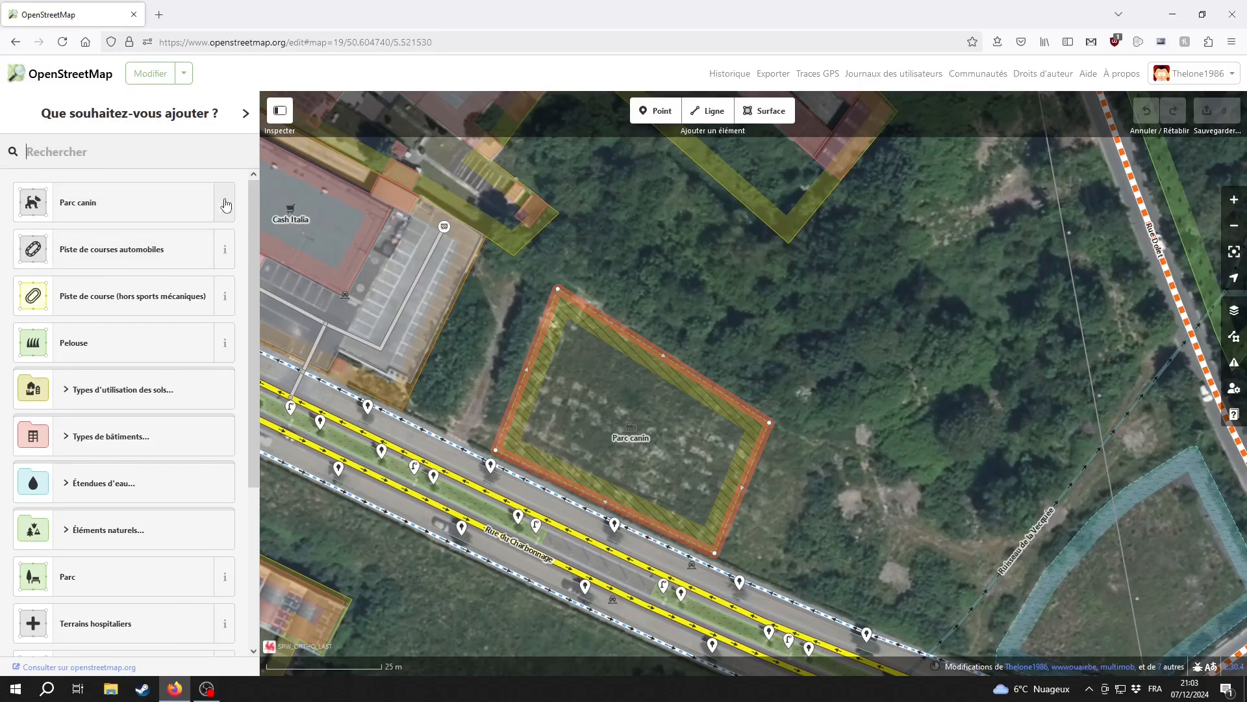
scroll(339, 247, down, 3)
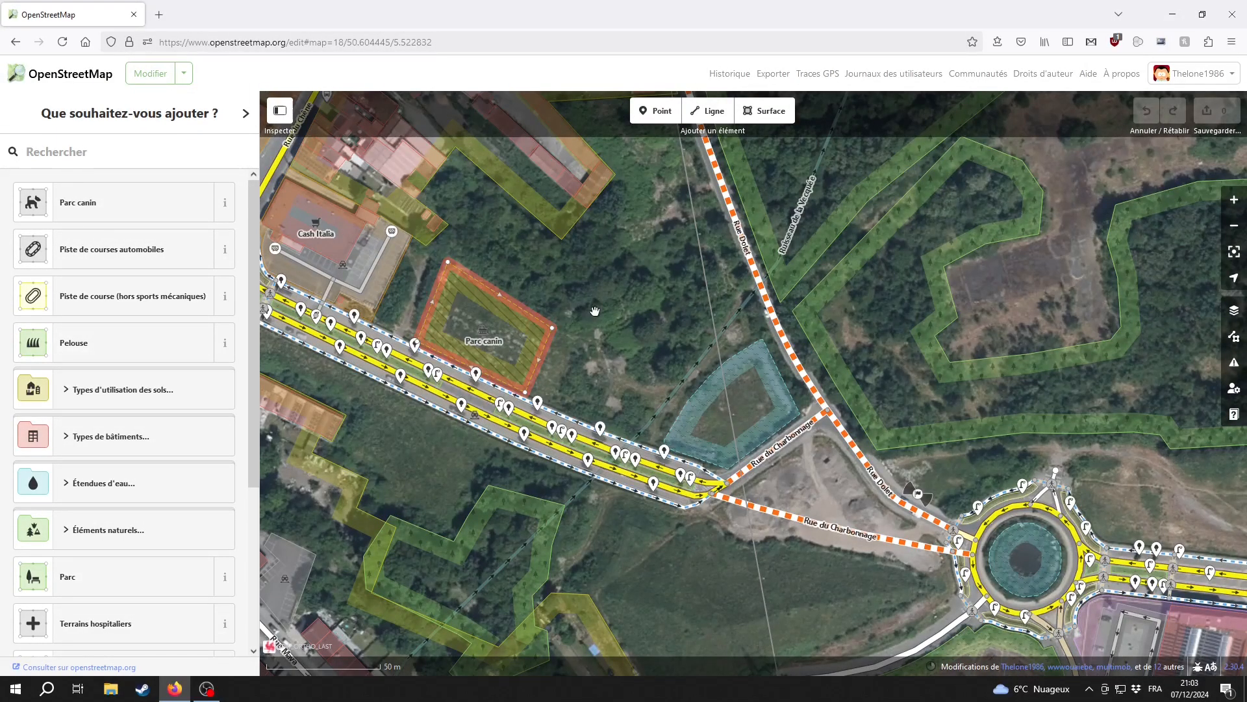
drag(608, 409, 479, 305)
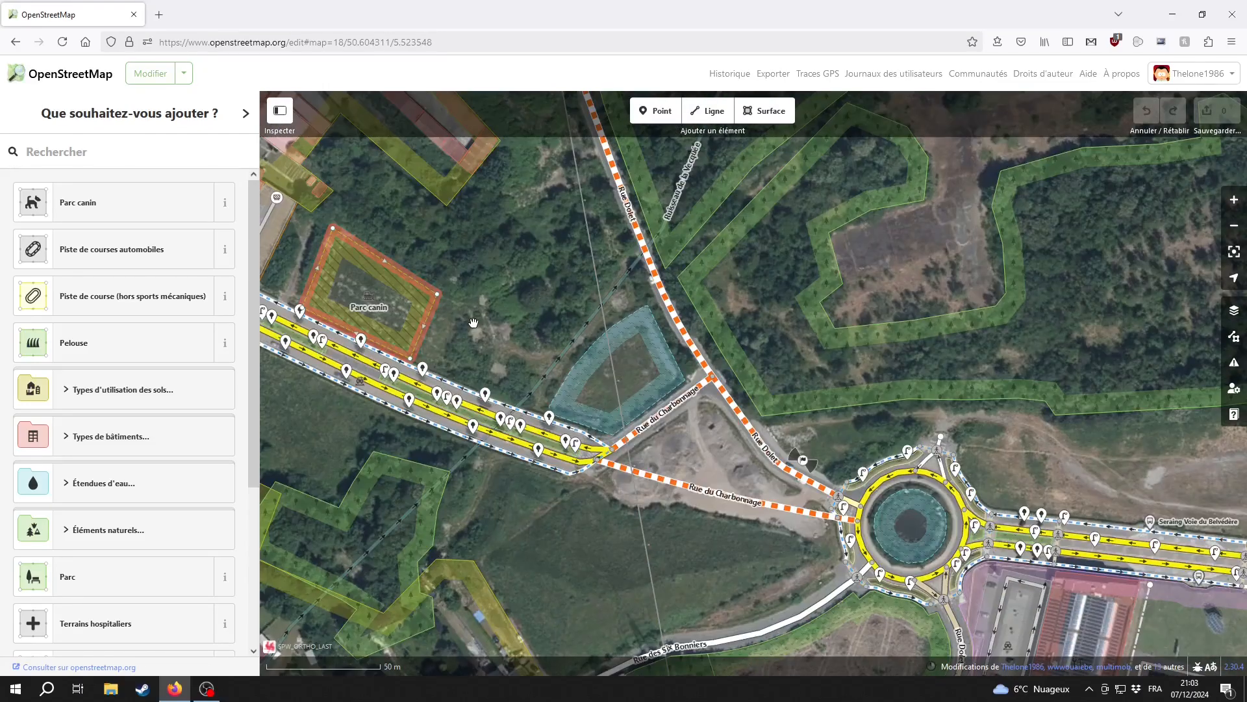
Inspect the attributes and the correction request of the northern foot and cycle path along the new Rue du Charbonnage section.
drag(721, 451, 796, 440)
click(706, 451)
scroll(674, 476, up, 3)
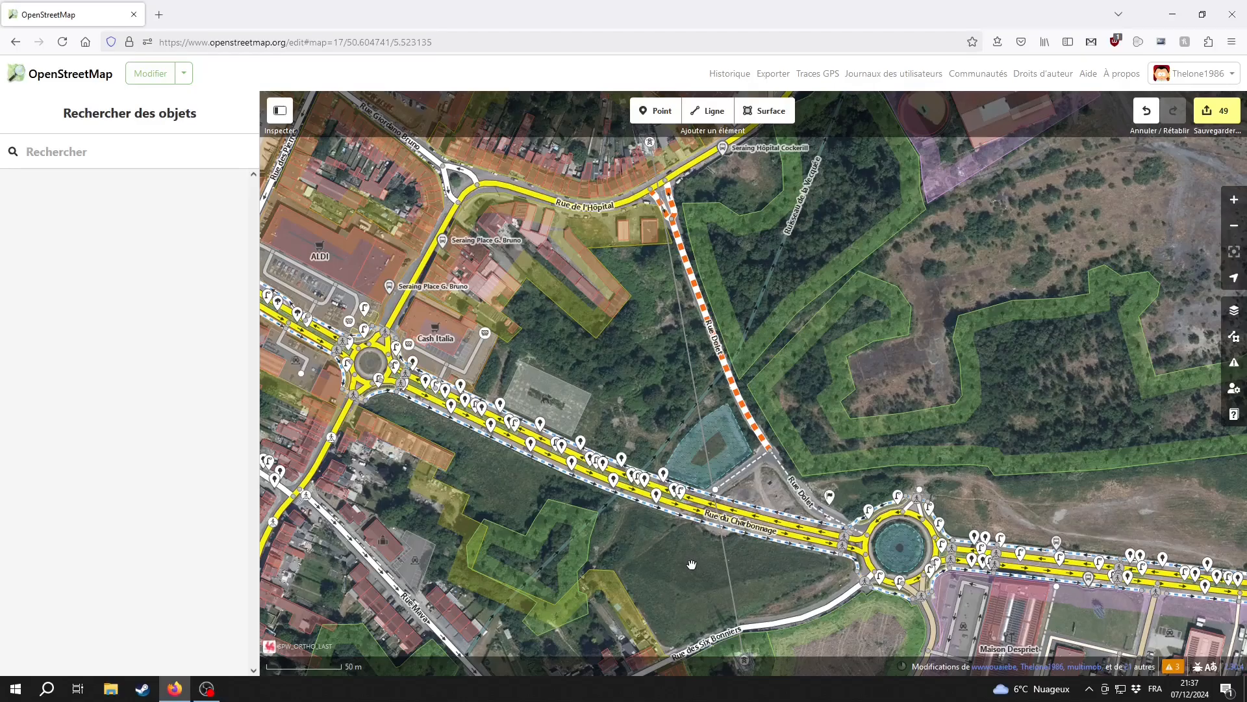
scroll(776, 572, up, 5)
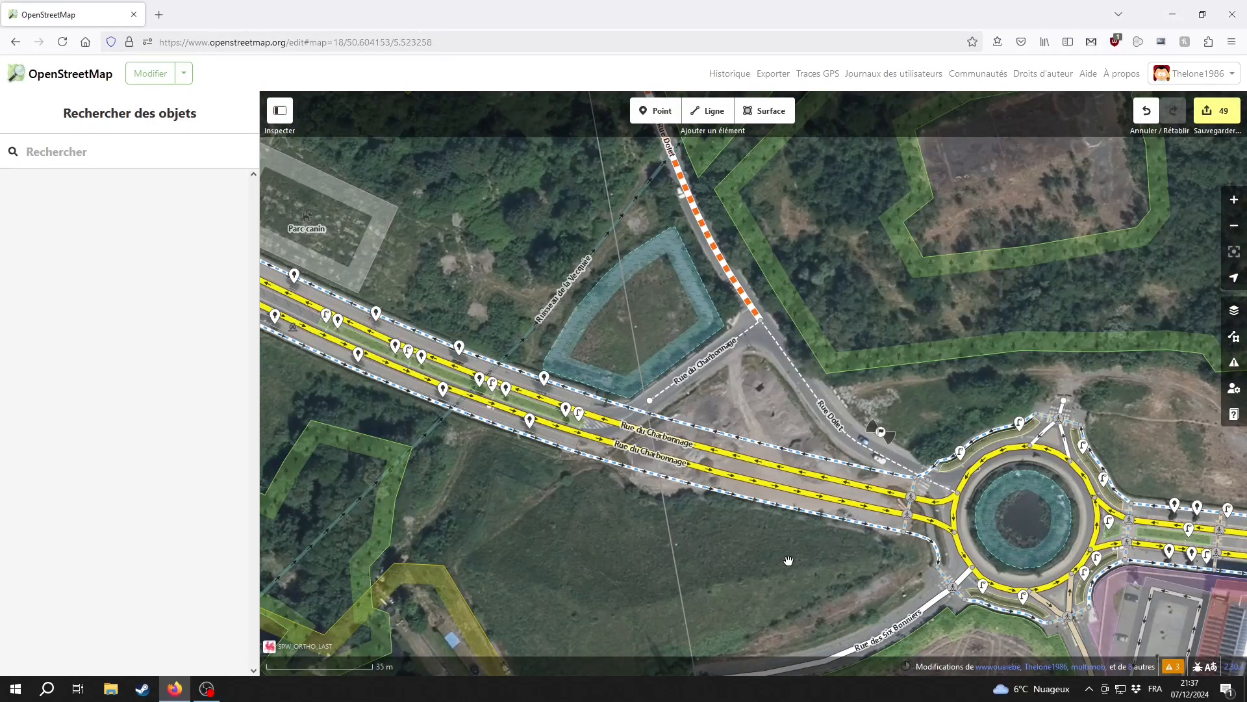
click(689, 424)
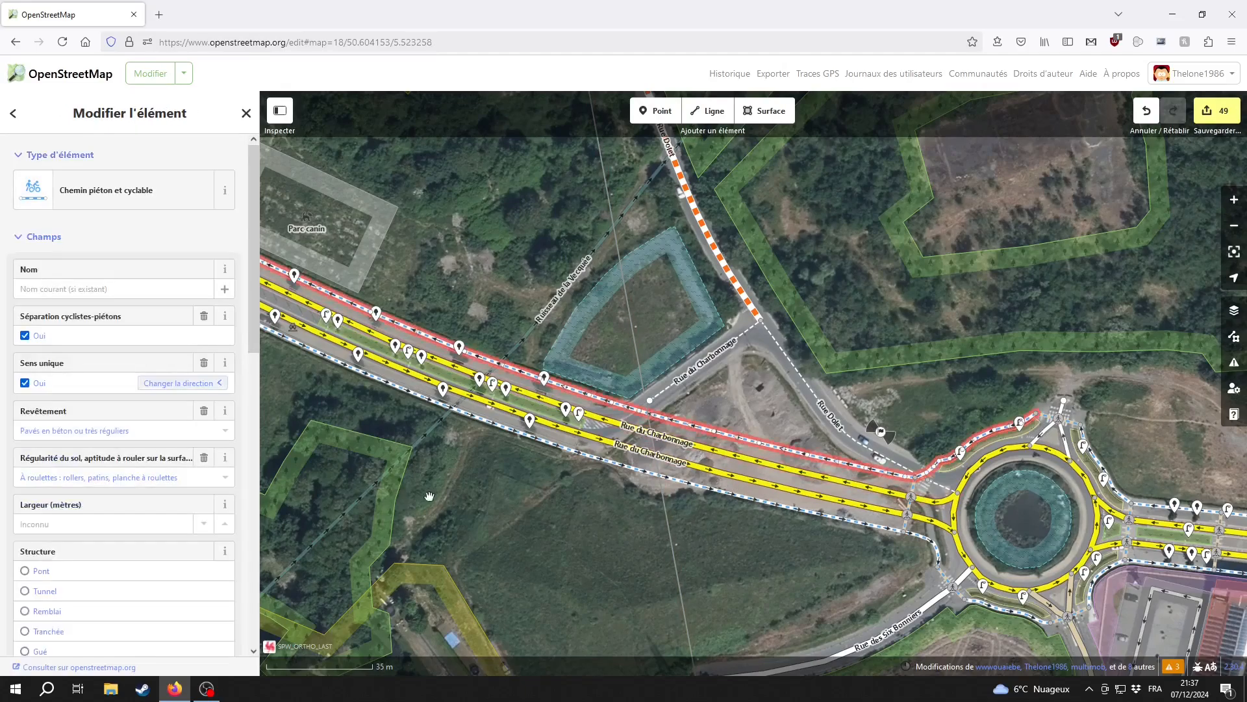
scroll(97, 455, down, 5)
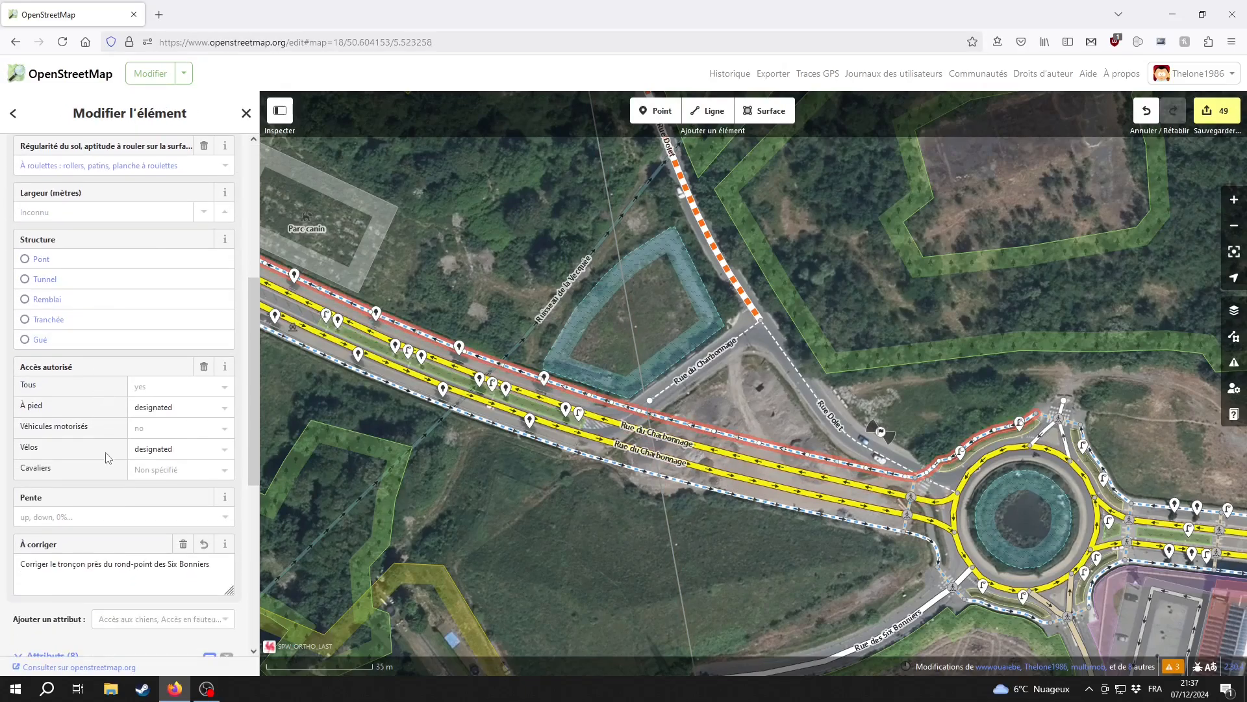
scroll(112, 465, down, 2)
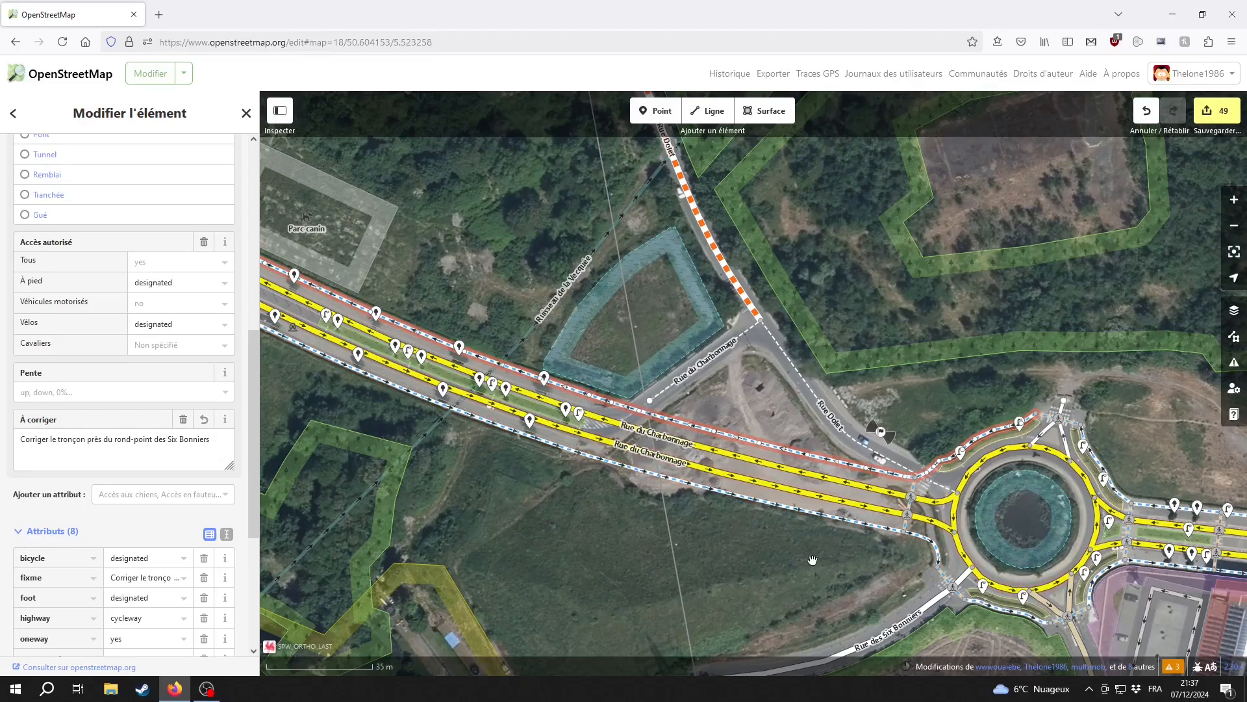
Check the correction request on the southern foot and cycle path along Rue du Charbonnage.
drag(580, 520, 610, 537)
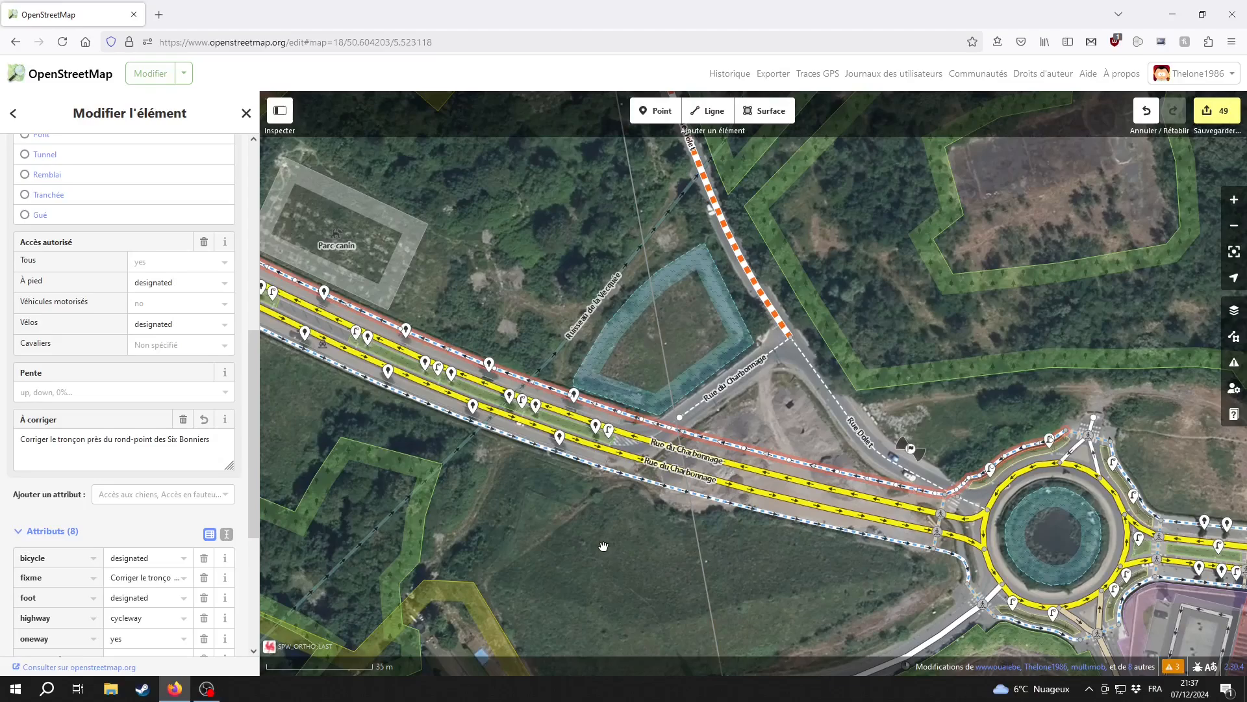
click(580, 460)
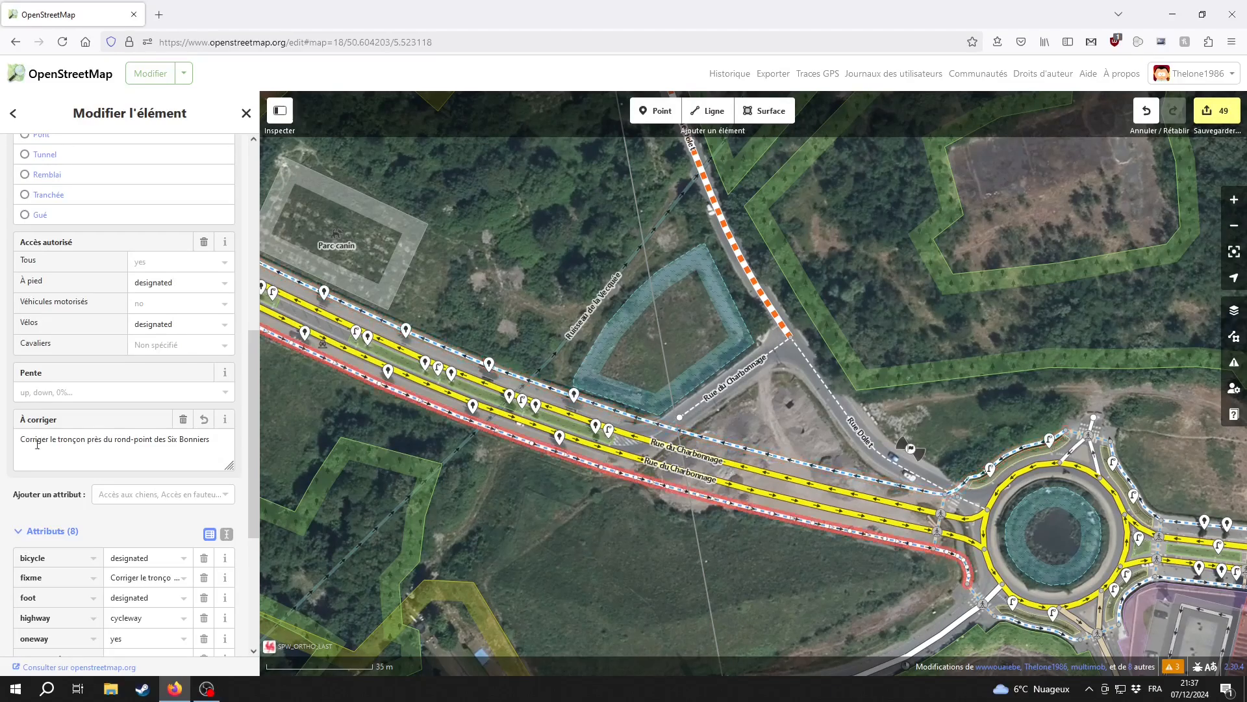
click(634, 565)
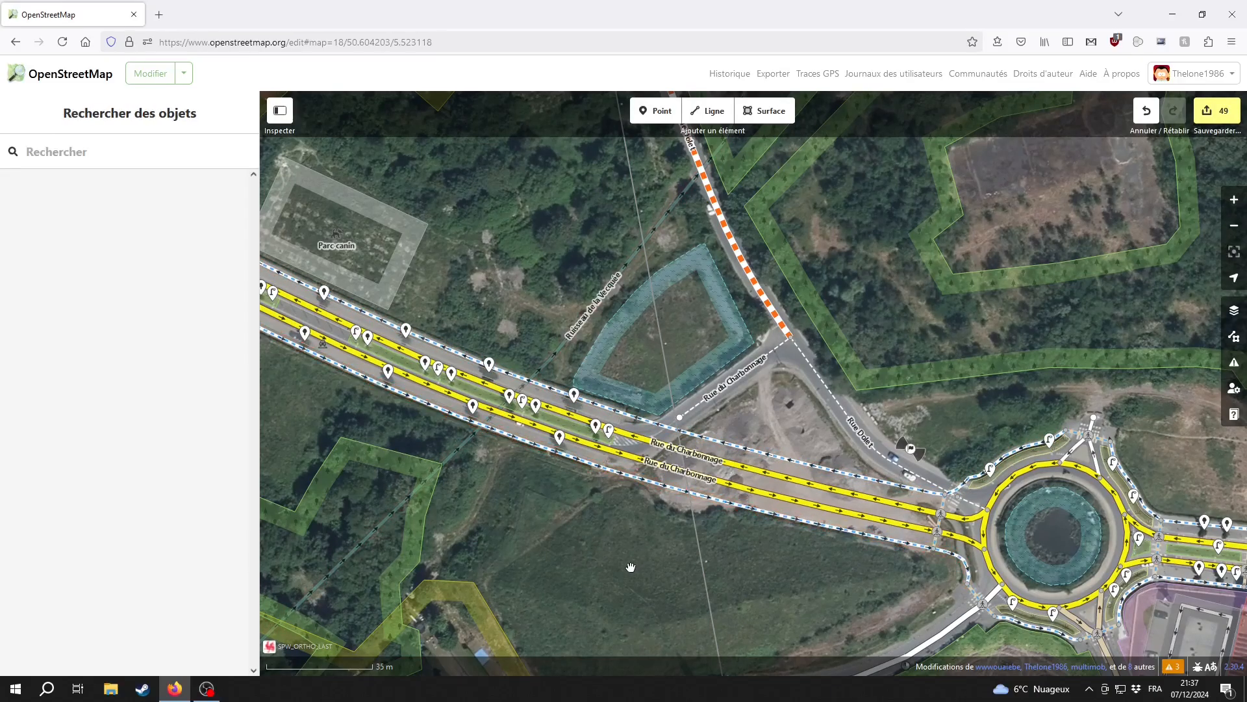
Inspect the attributes of the storm basin between Rue du Charbonnage and Rue Dolet.
drag(629, 568, 661, 495)
click(650, 379)
scroll(146, 458, down, 6)
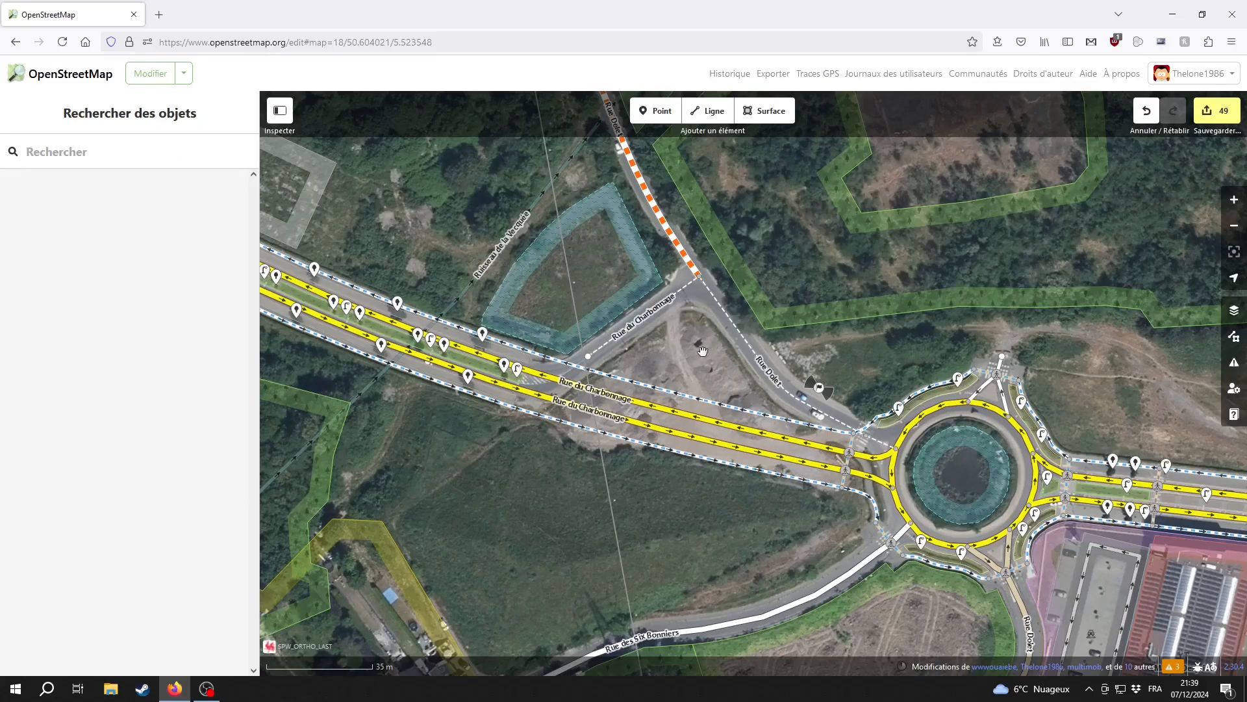
click(507, 244)
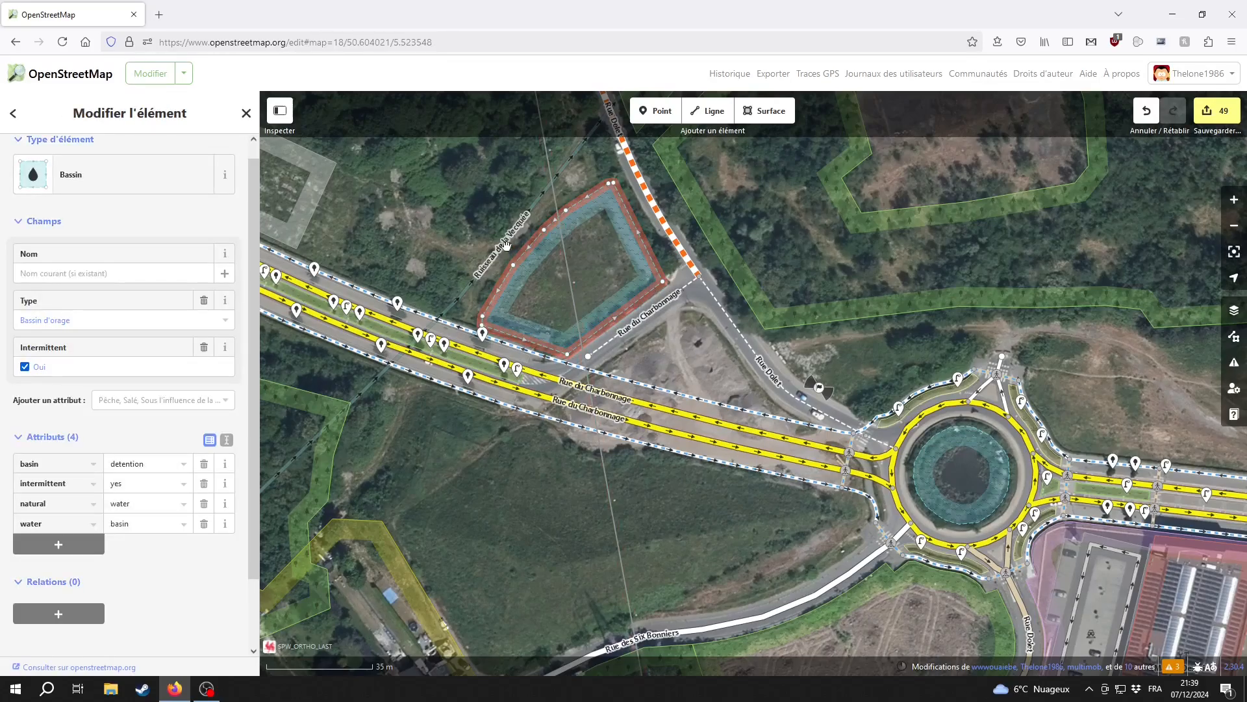
drag(548, 277, 547, 300)
Inspect the Rue Dolet section under construction and follow it between Rue de l'Hôpital and Rue du Charbonnage.
click(672, 374)
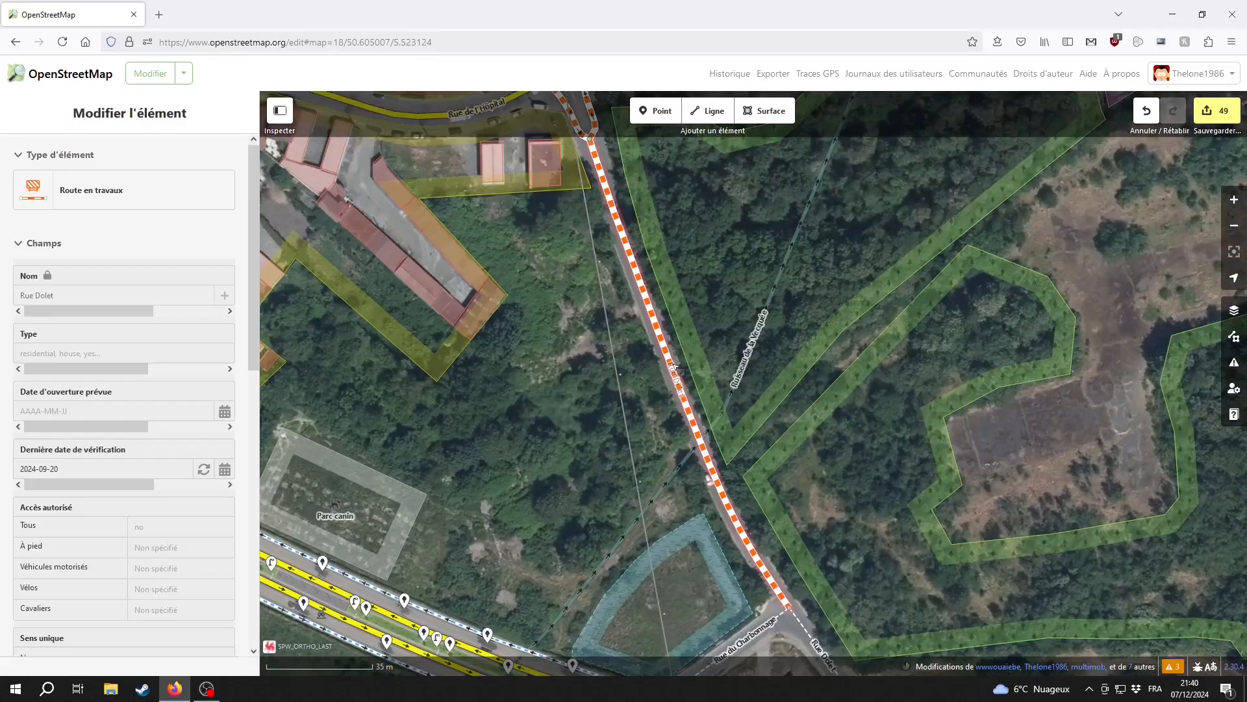
click(677, 381)
drag(546, 349, 551, 434)
scroll(97, 468, down, 6)
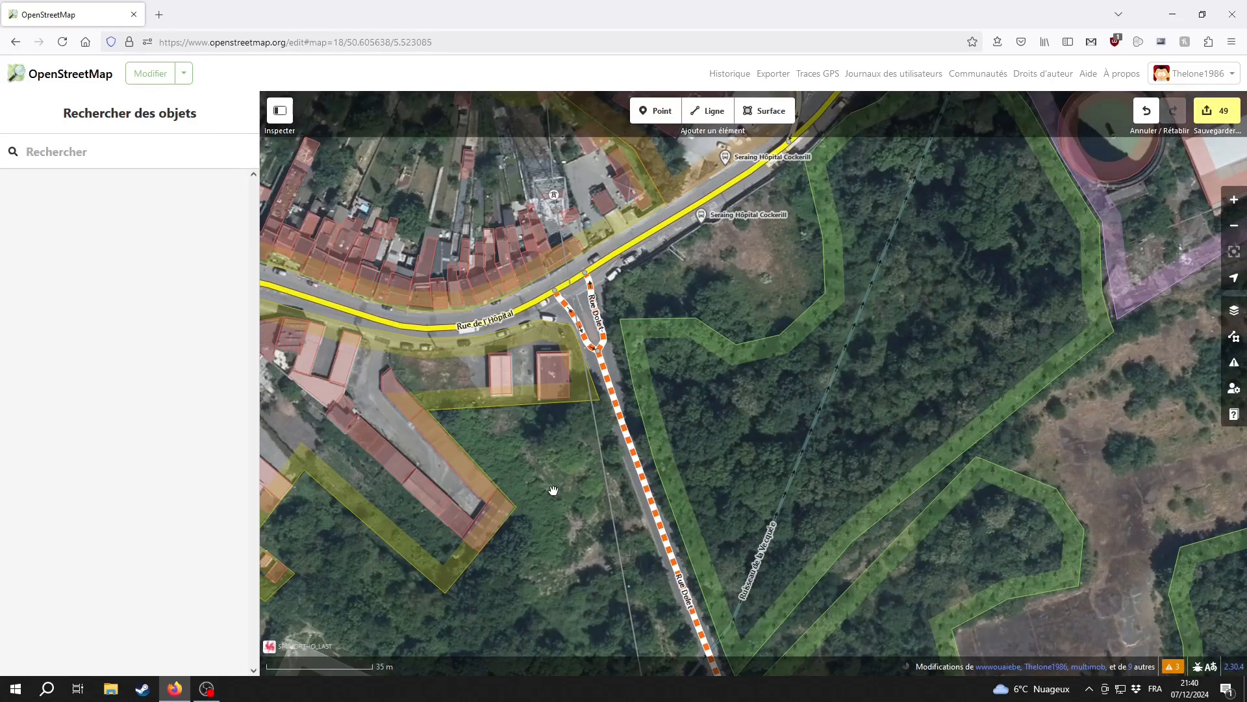
drag(553, 490, 580, 458)
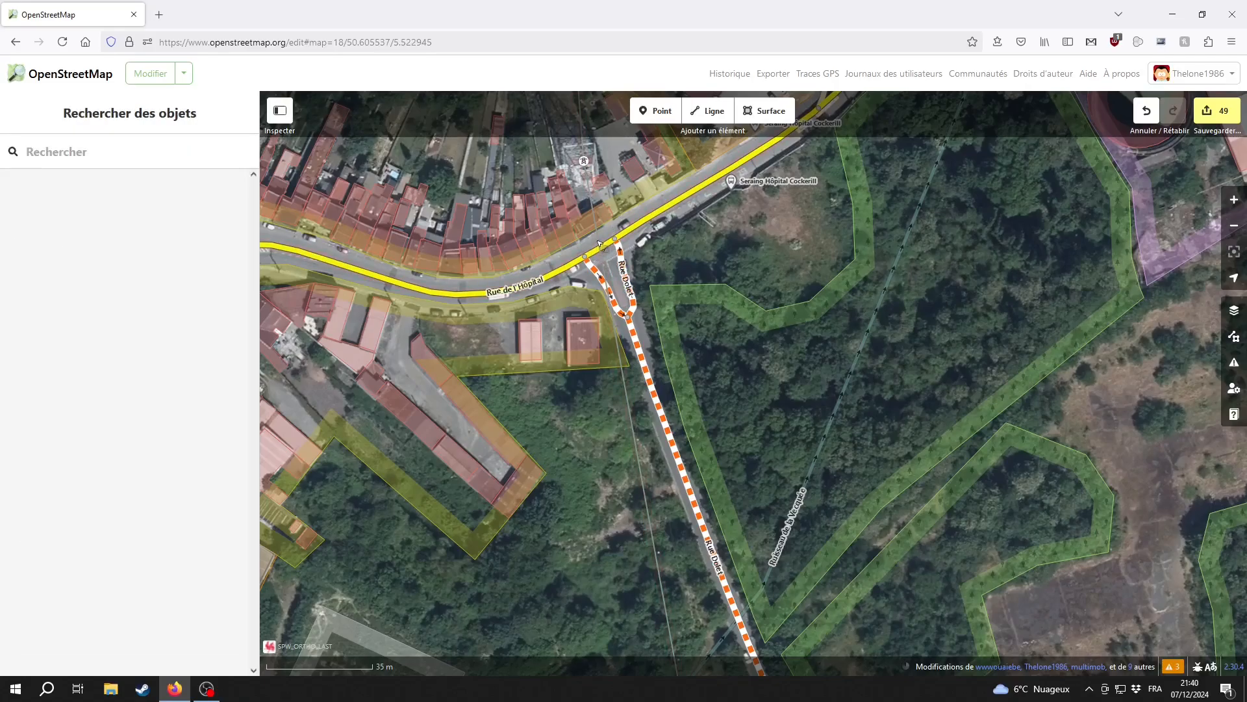
drag(668, 332, 701, 151)
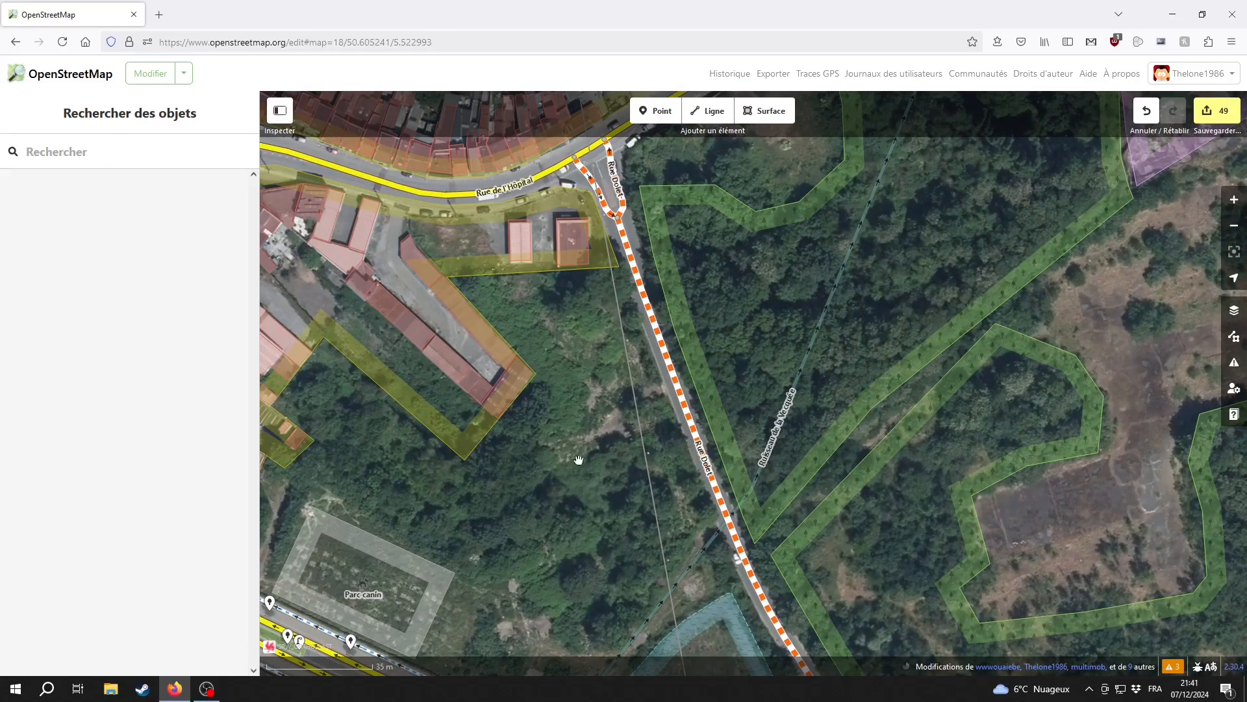
drag(519, 571, 562, 159)
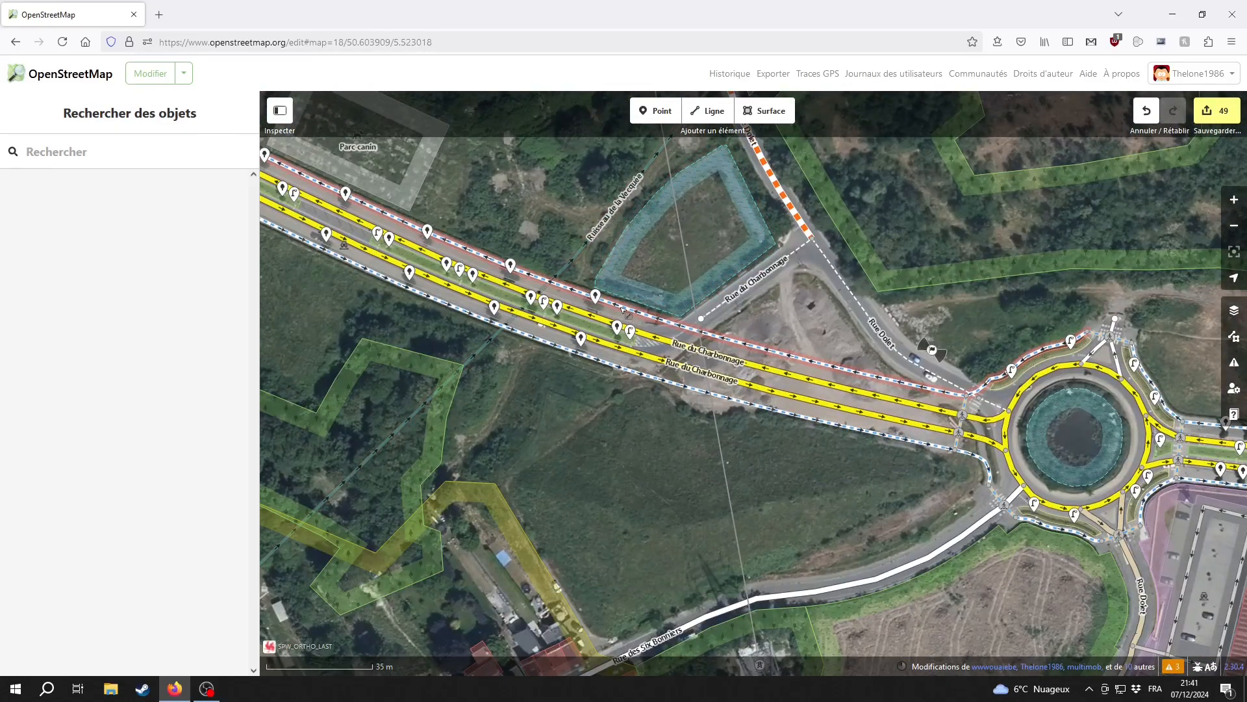
Examine the northern cycle path's connection near the Rue des Six Bonniers roundabout and the new Rue du Charbonnage carriageways.
click(620, 306)
drag(960, 370, 764, 369)
scroll(765, 369, up, 5)
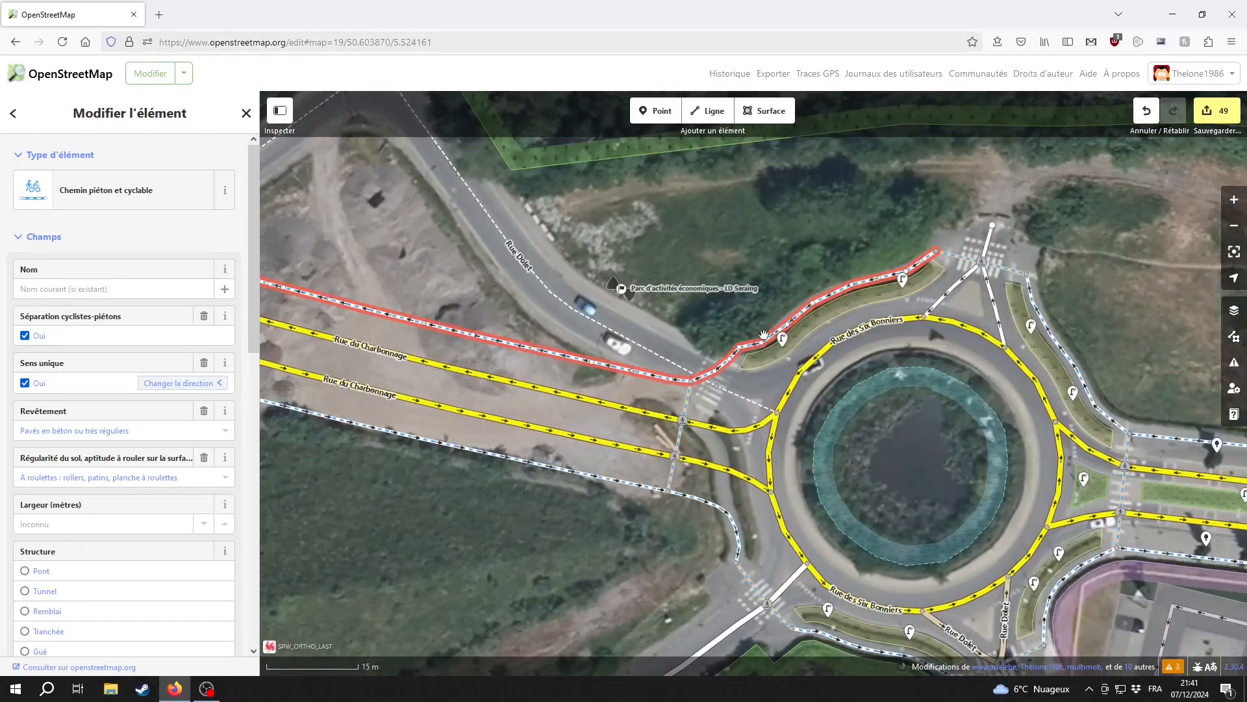
click(640, 394)
drag(281, 355, 449, 352)
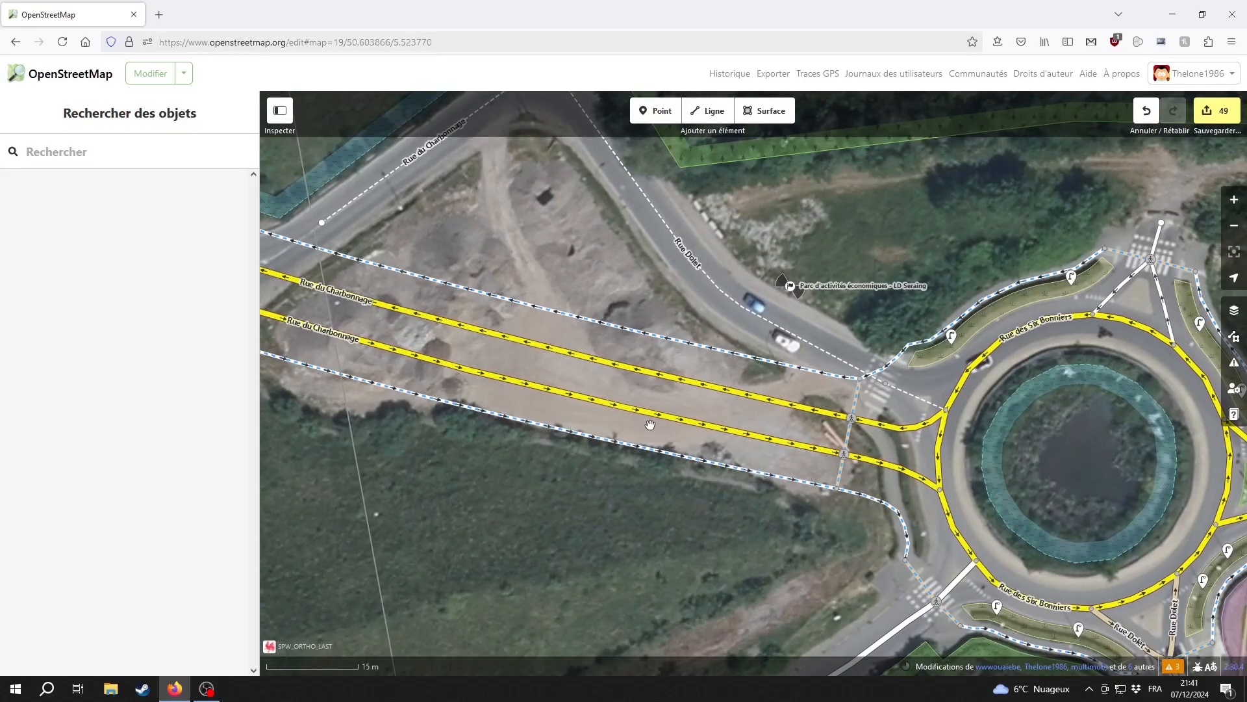
drag(512, 238, 690, 362)
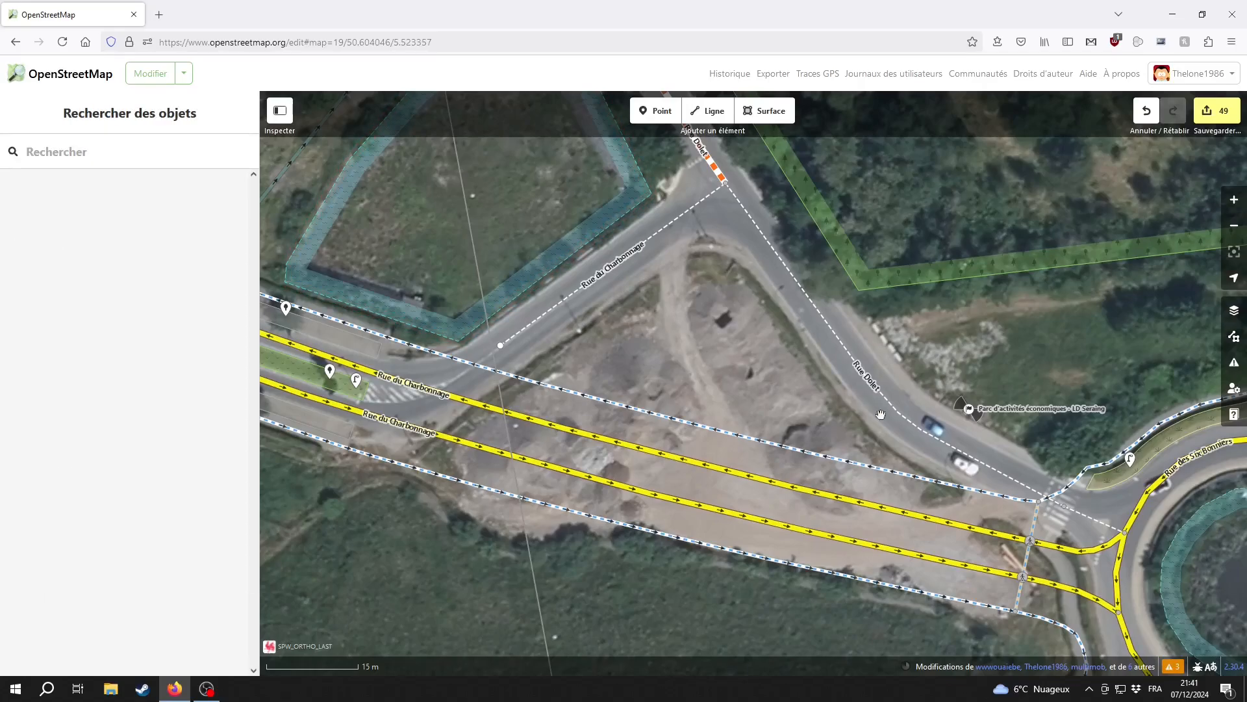
scroll(660, 355, down, 2)
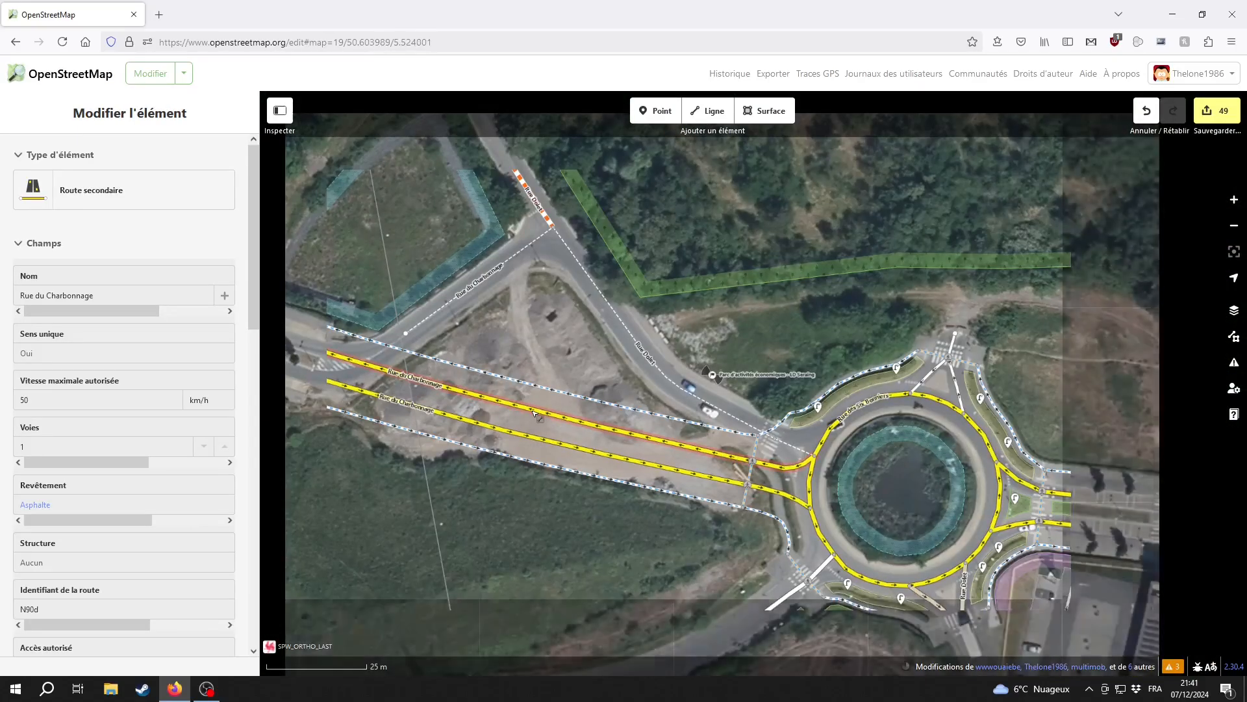
Upload the edits with the comment "Mises à jour diverses sur Seraing (nouveau tronçon du boulevard urbain)" and source "Vérifié sur le terrain", and return to the main map.
key(ctrl+s)
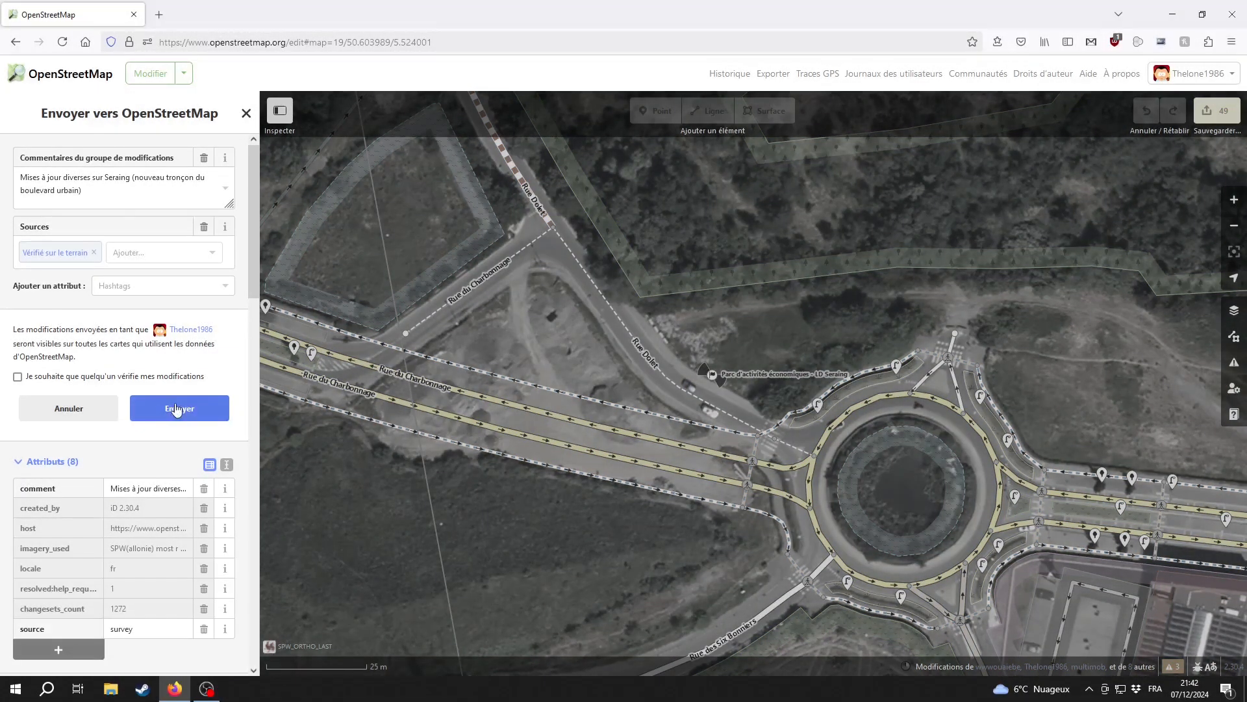
click(181, 409)
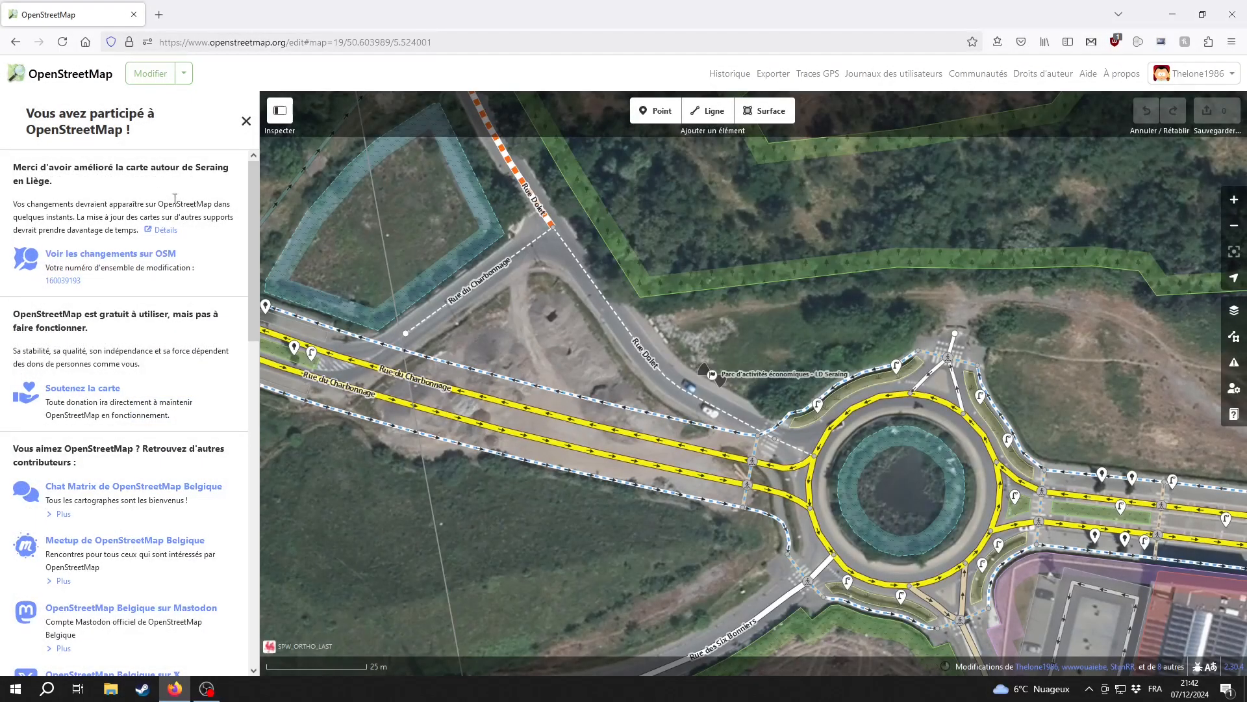
click(75, 74)
Examine the public map rendering of Rue du Charbonnage, Rue Dolet, the Parc canin and the Rue des Six Bonniers roundabout.
drag(466, 500, 568, 477)
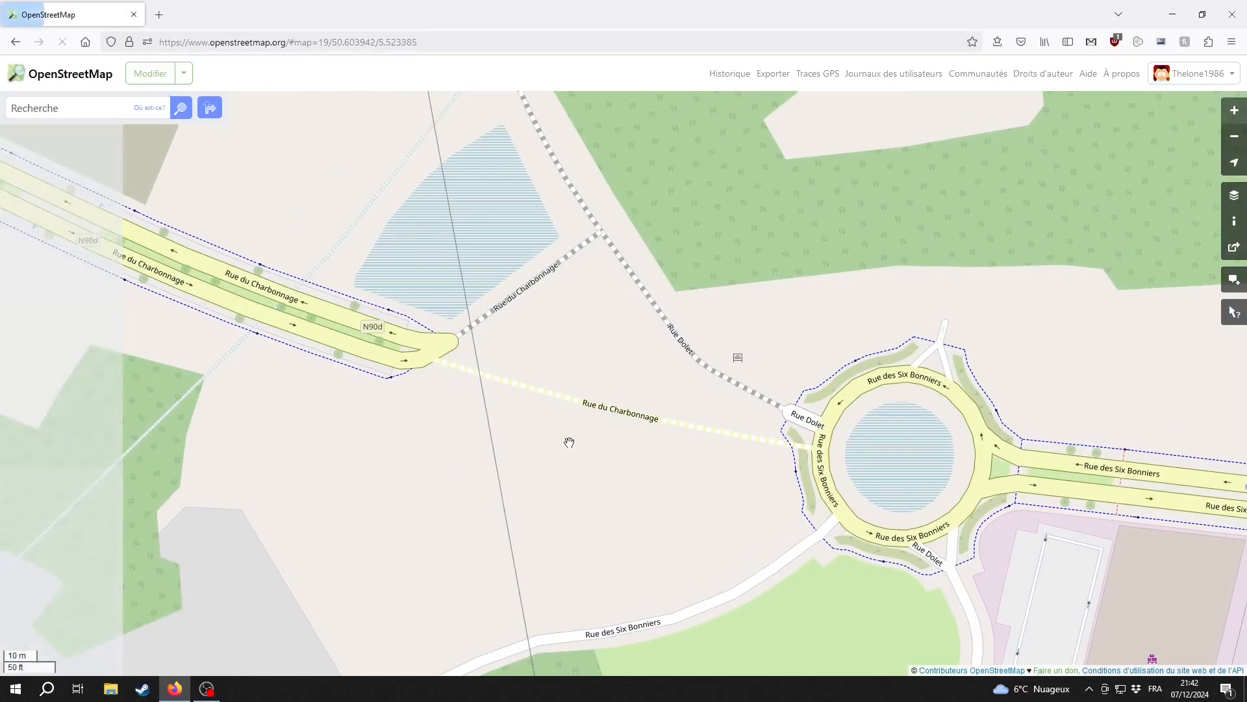
scroll(537, 426, down, 1)
drag(440, 451, 487, 501)
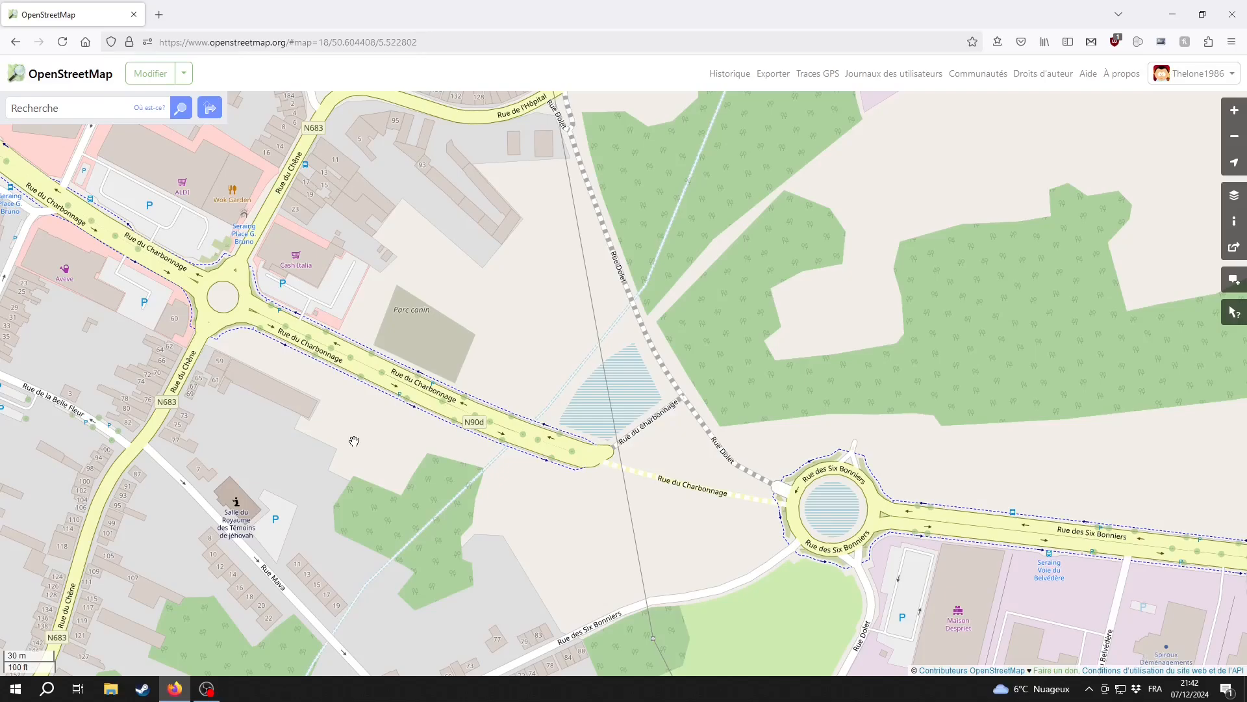
drag(351, 426, 448, 422)
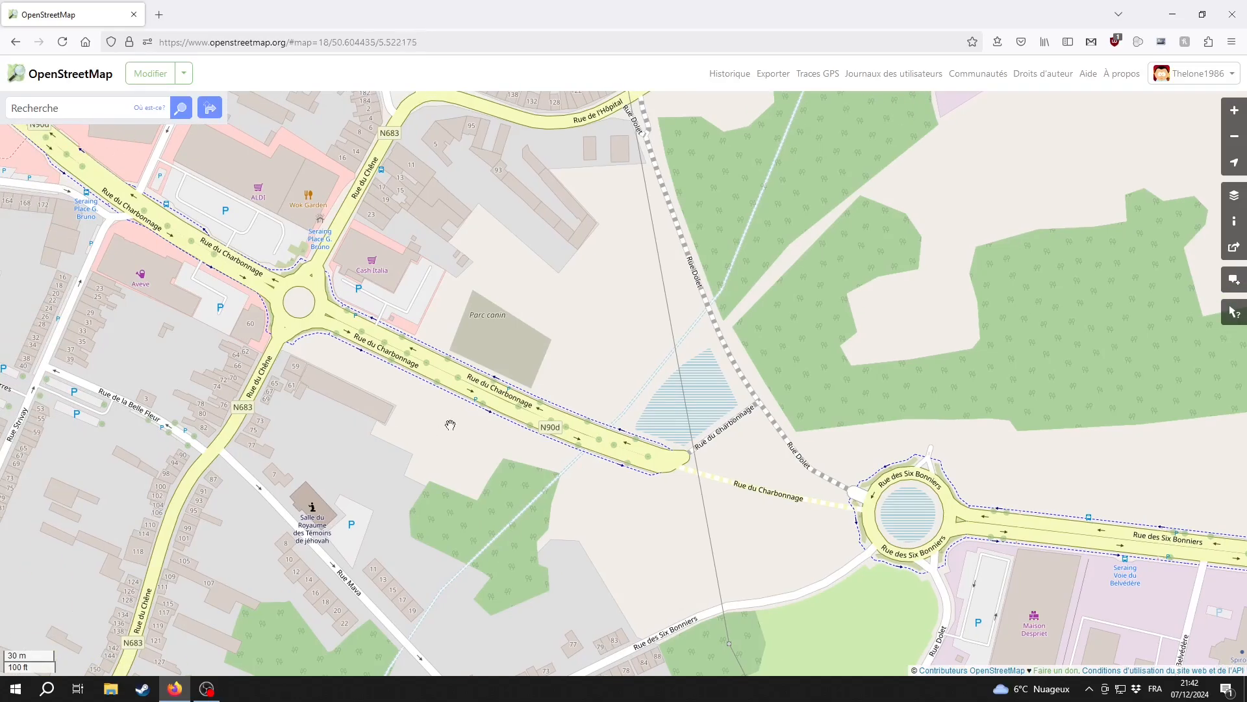
drag(477, 484, 348, 395)
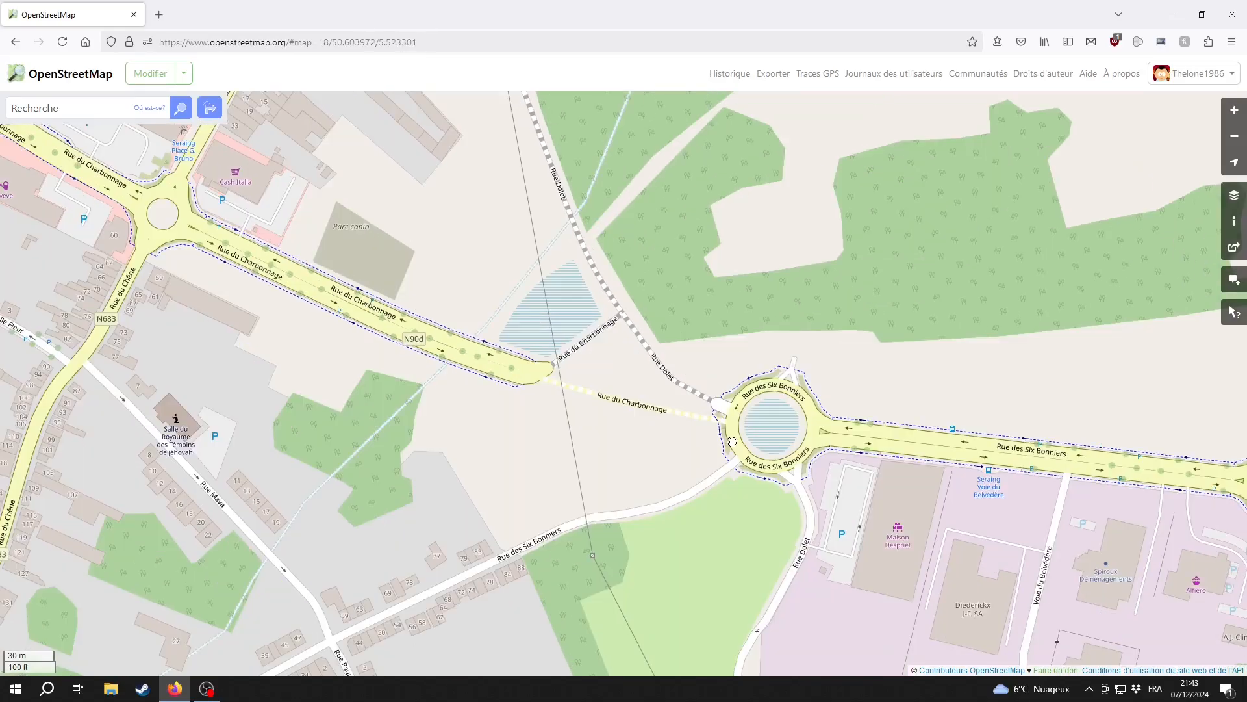
scroll(715, 394, up, 1)
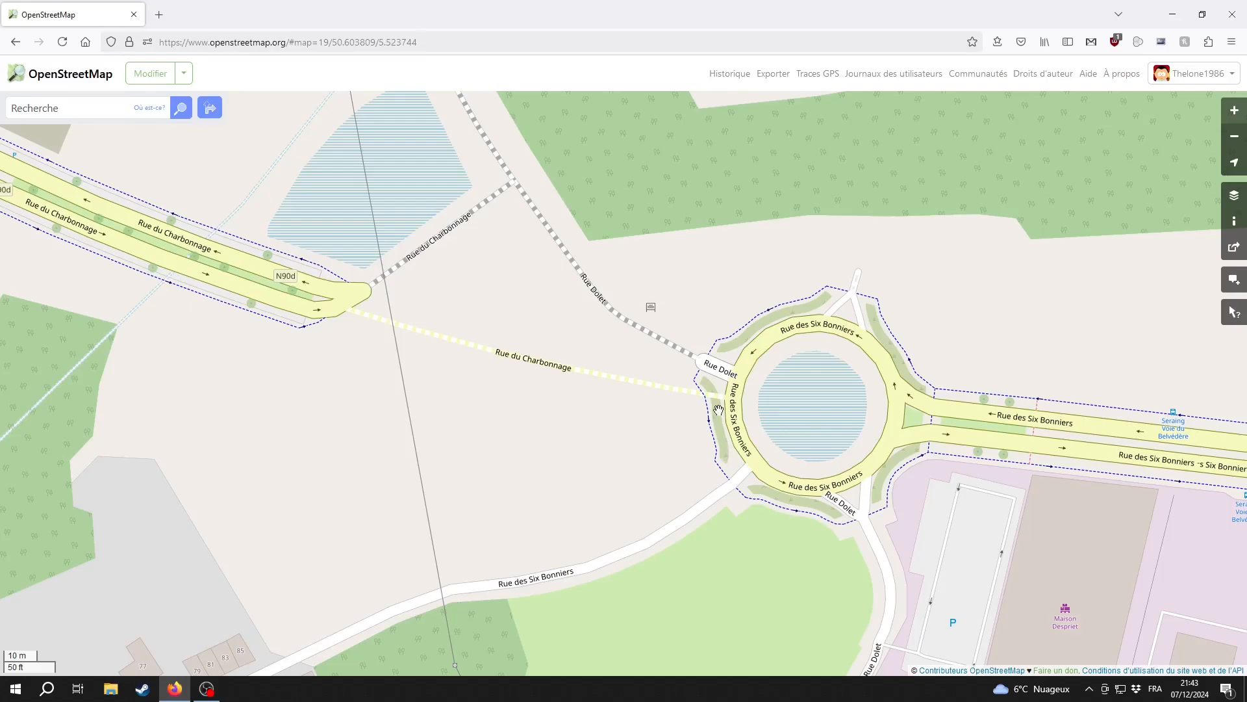
drag(685, 406, 694, 423)
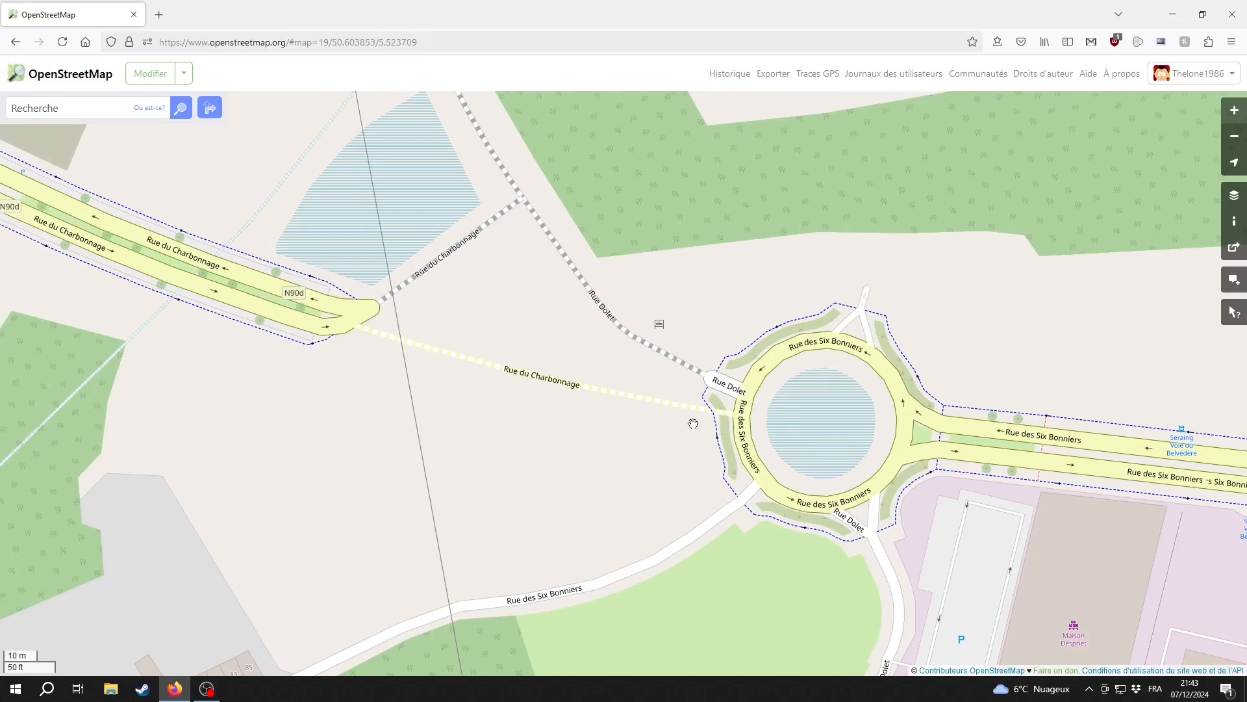
drag(501, 426, 637, 466)
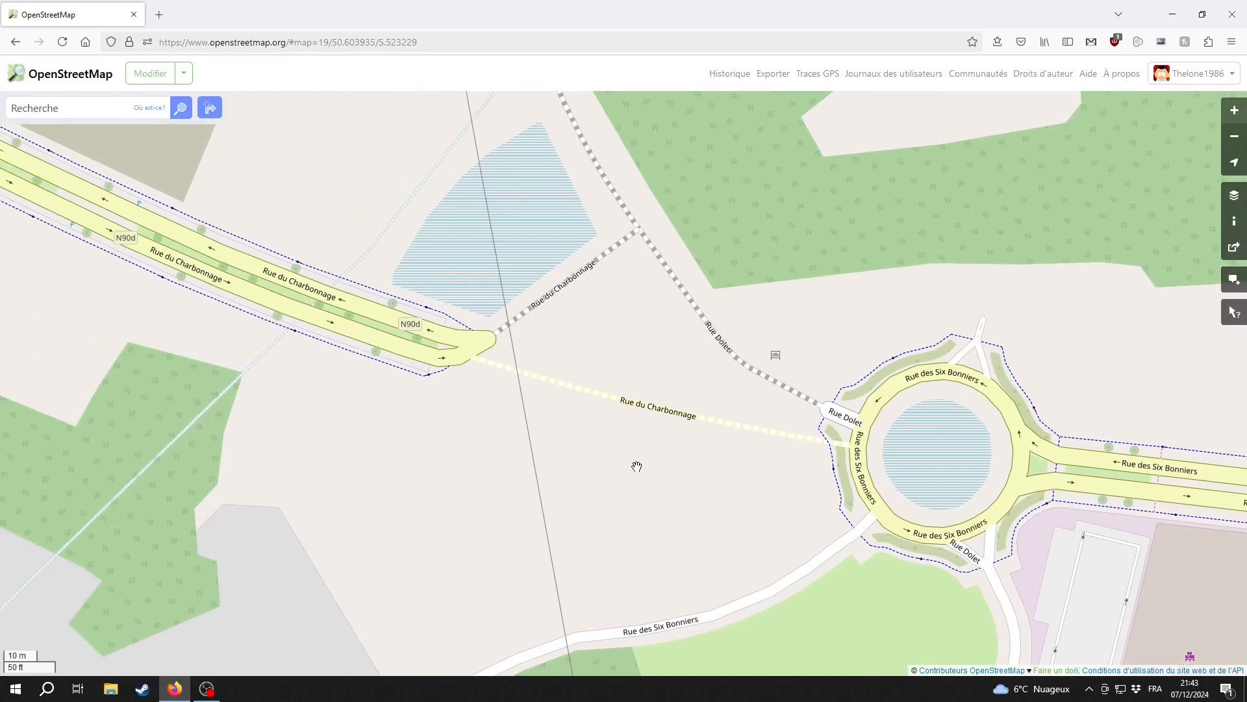
scroll(637, 466, down, 1)
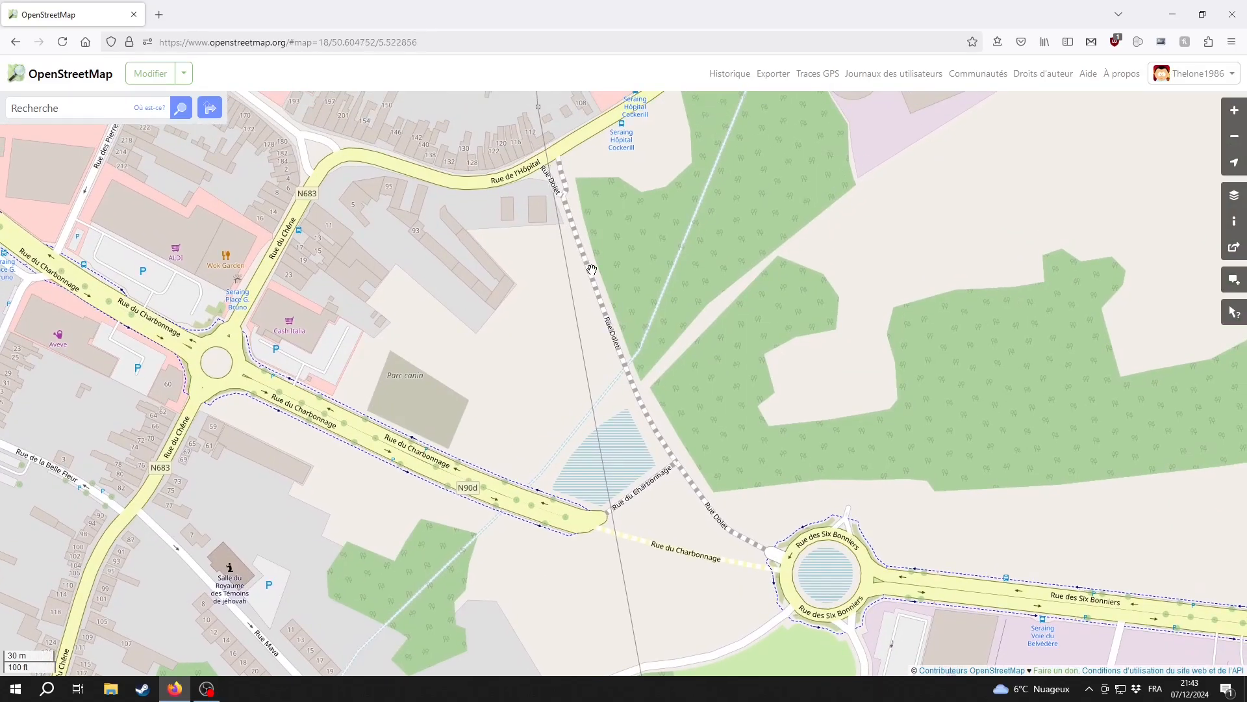
drag(539, 489, 593, 463)
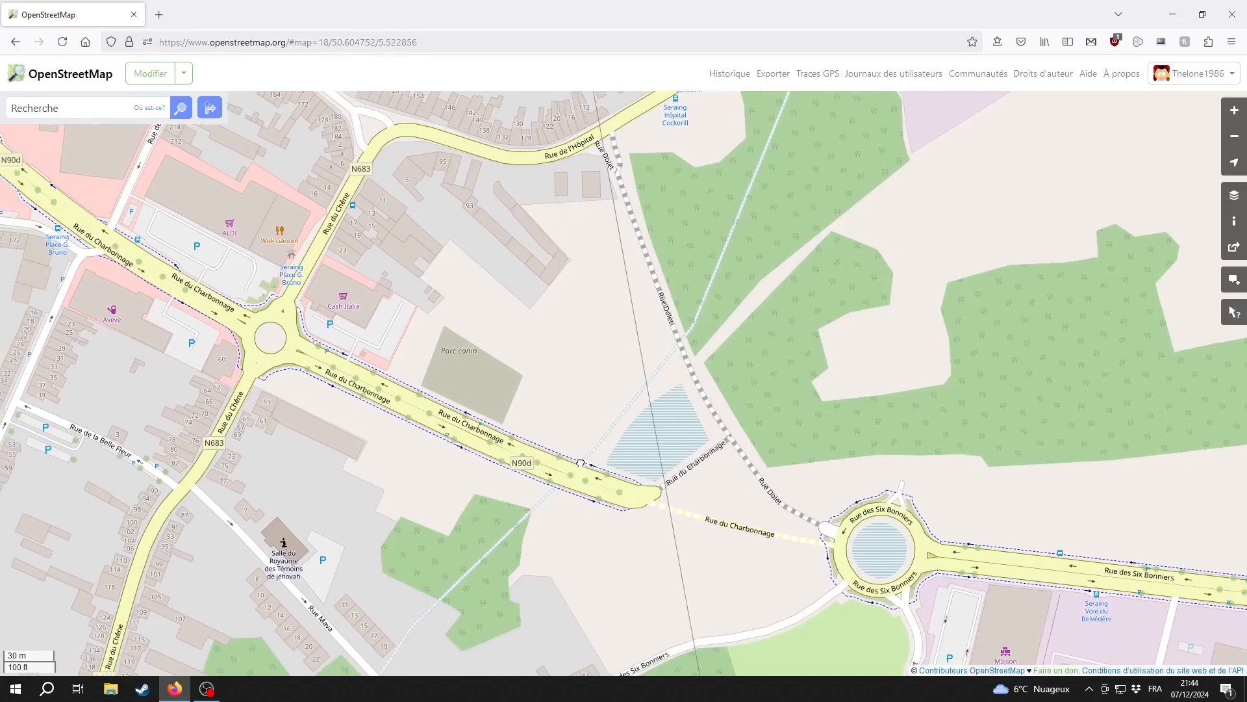
drag(584, 514, 530, 420)
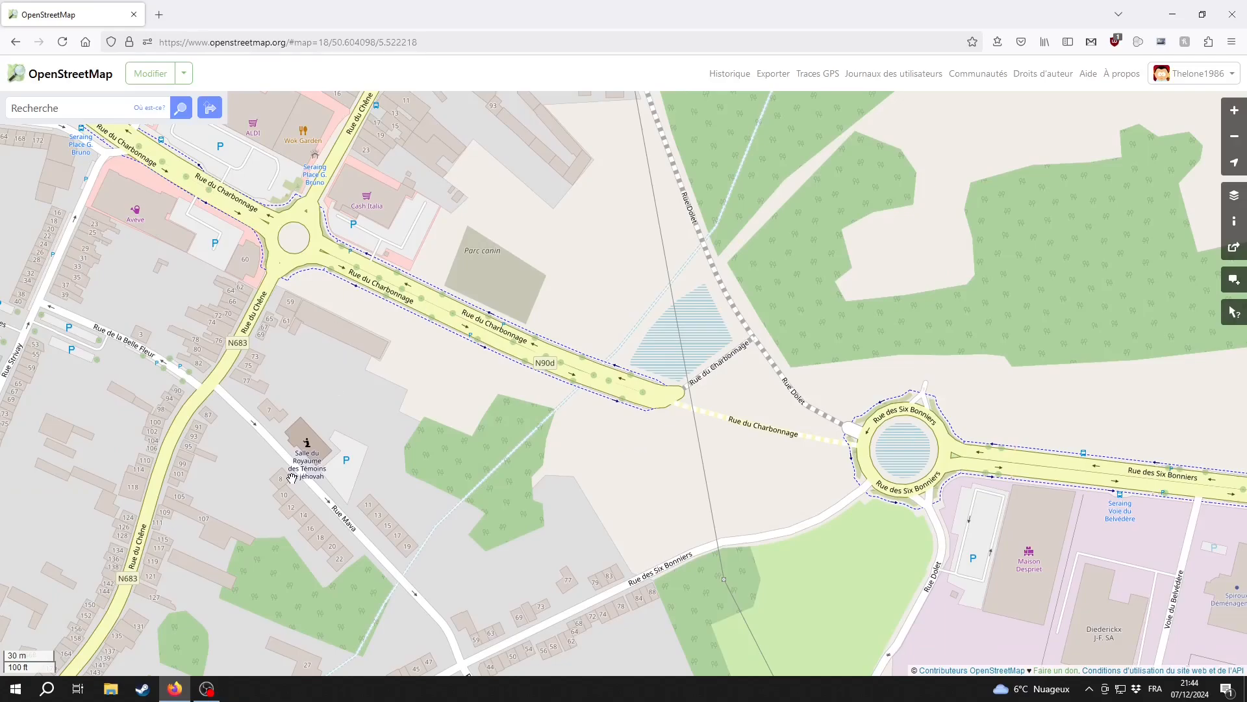
drag(635, 527, 482, 489)
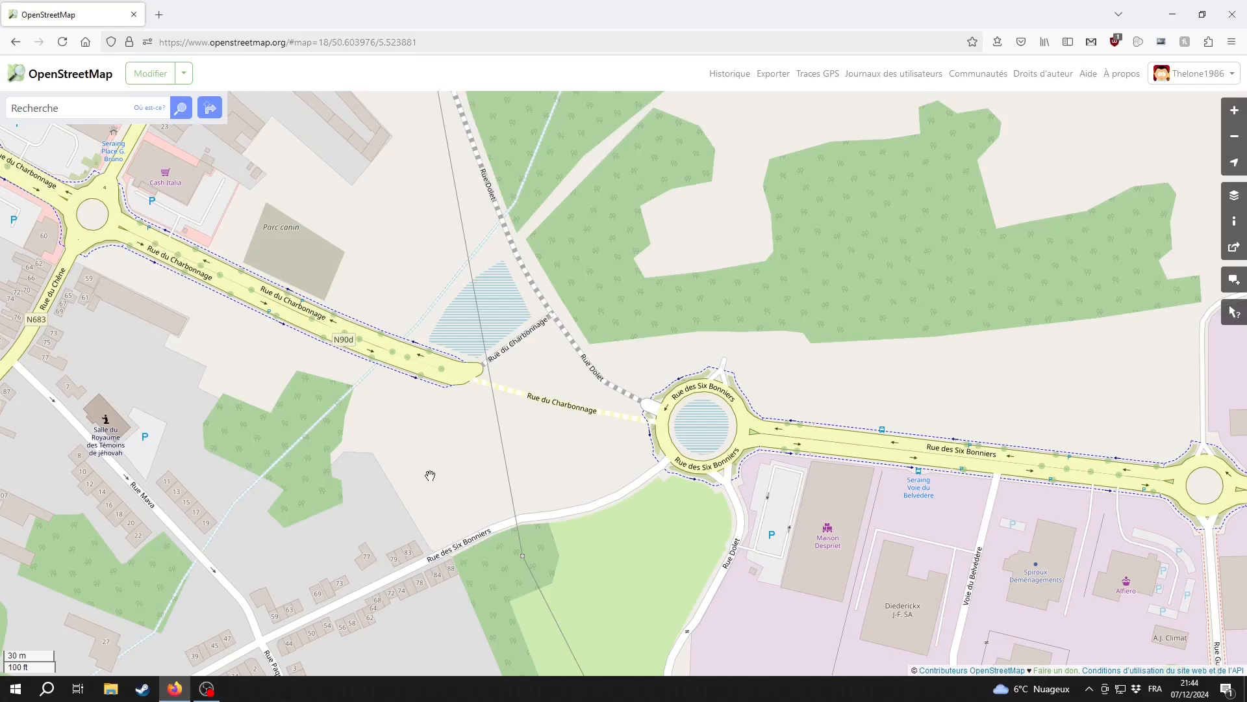
drag(422, 480, 497, 512)
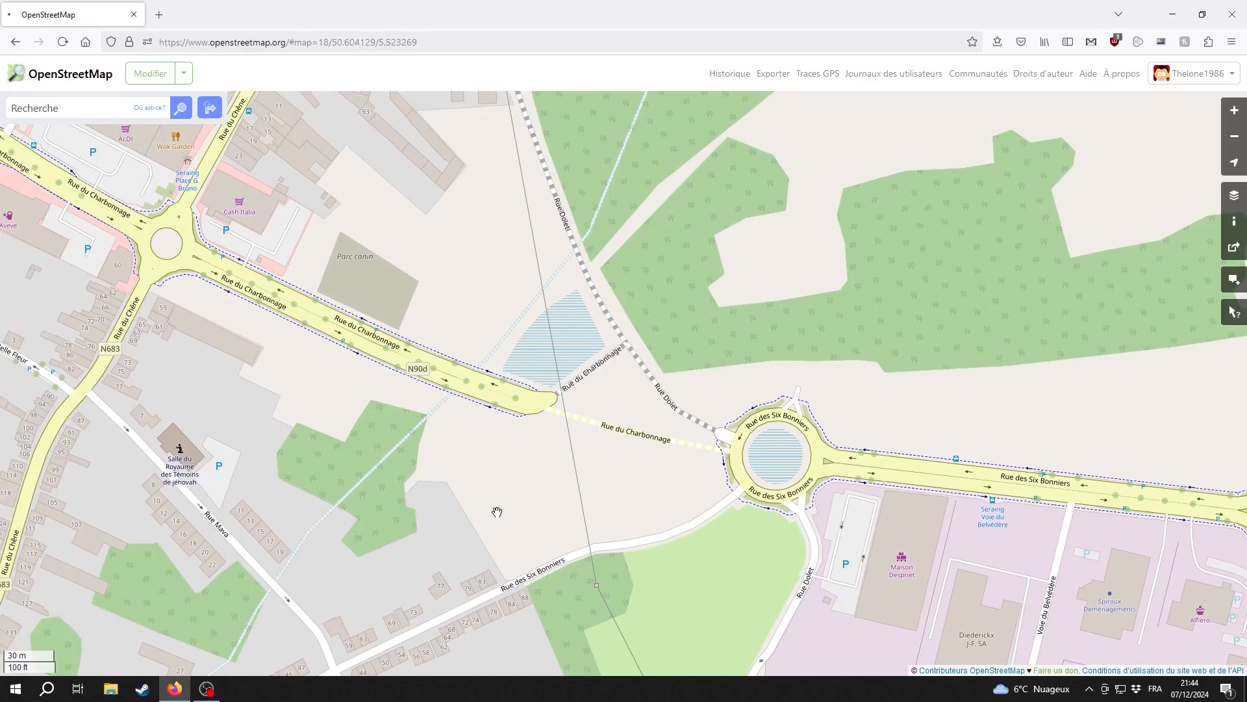
Reload the public map and check the rendering of the new Rue du Charbonnage link, the Parc canin and Rue Dolet.
key(F5)
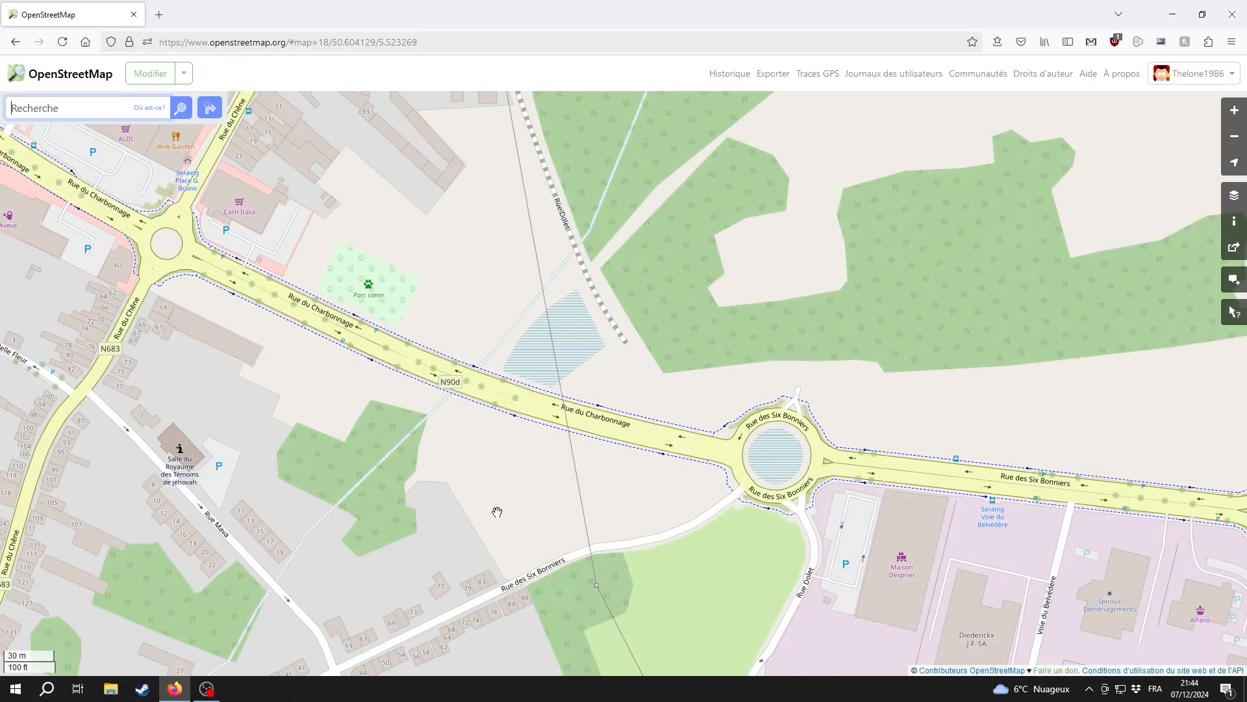
drag(428, 477, 465, 522)
drag(604, 434, 576, 520)
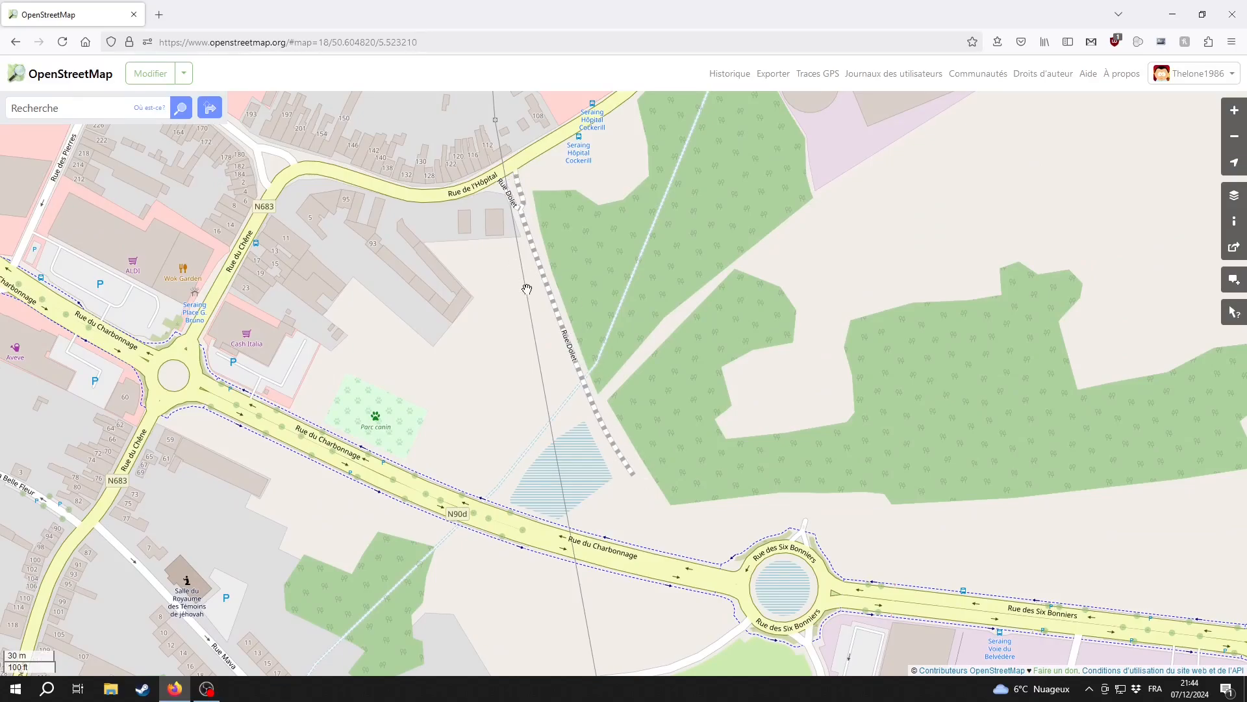
Inspect the rendered Rue du Charbonnage carriageways, the storm basin and the cycle paths around the Rue des Six Bonniers roundabout up close.
drag(562, 579, 589, 503)
scroll(742, 519, up, 1)
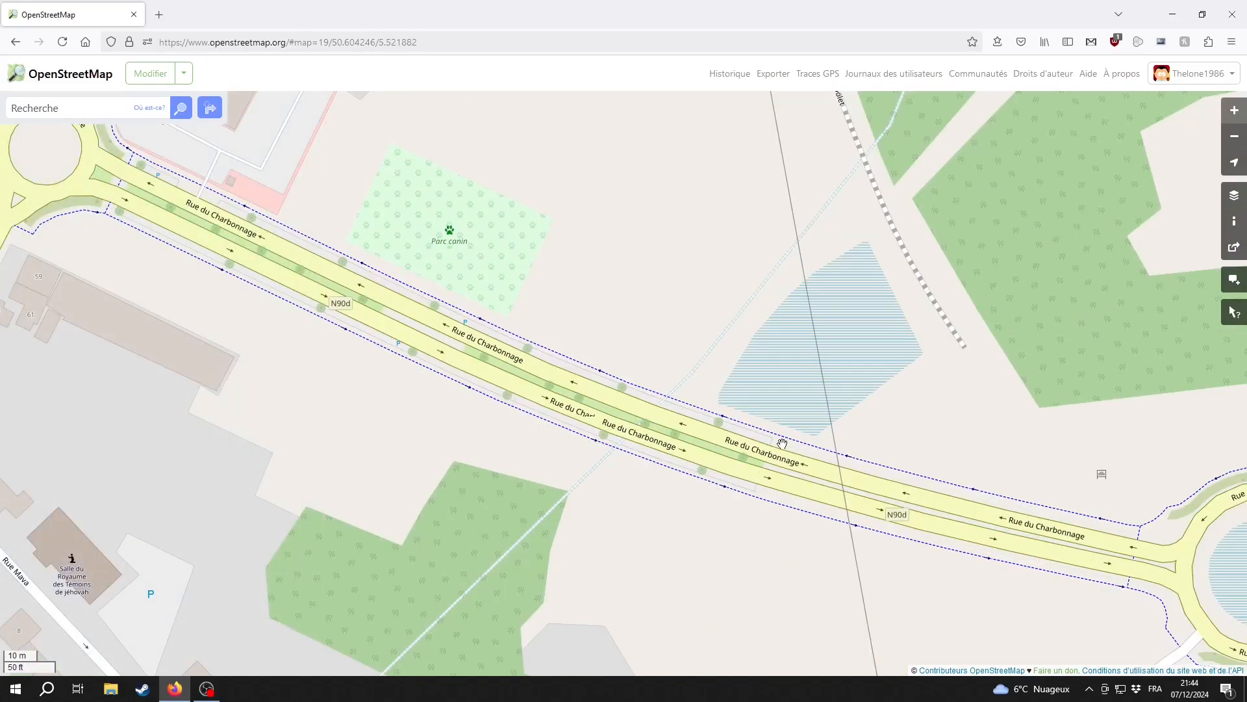
drag(749, 532, 581, 521)
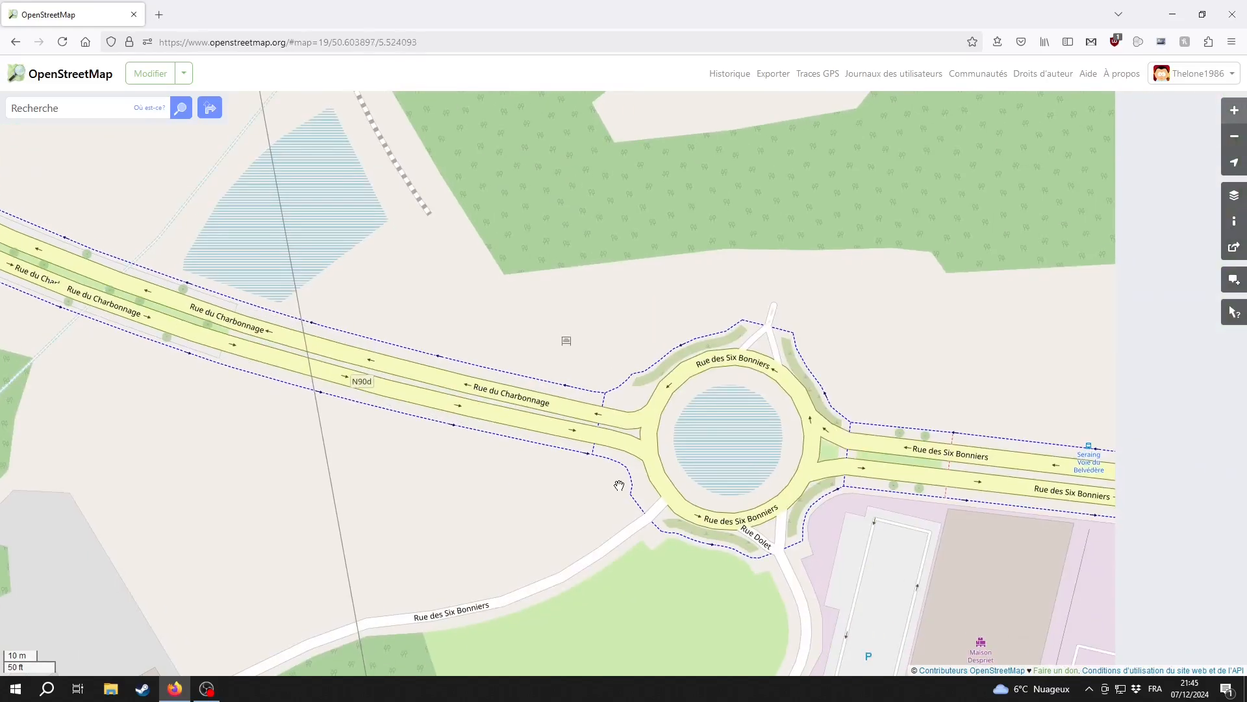
drag(618, 485, 554, 449)
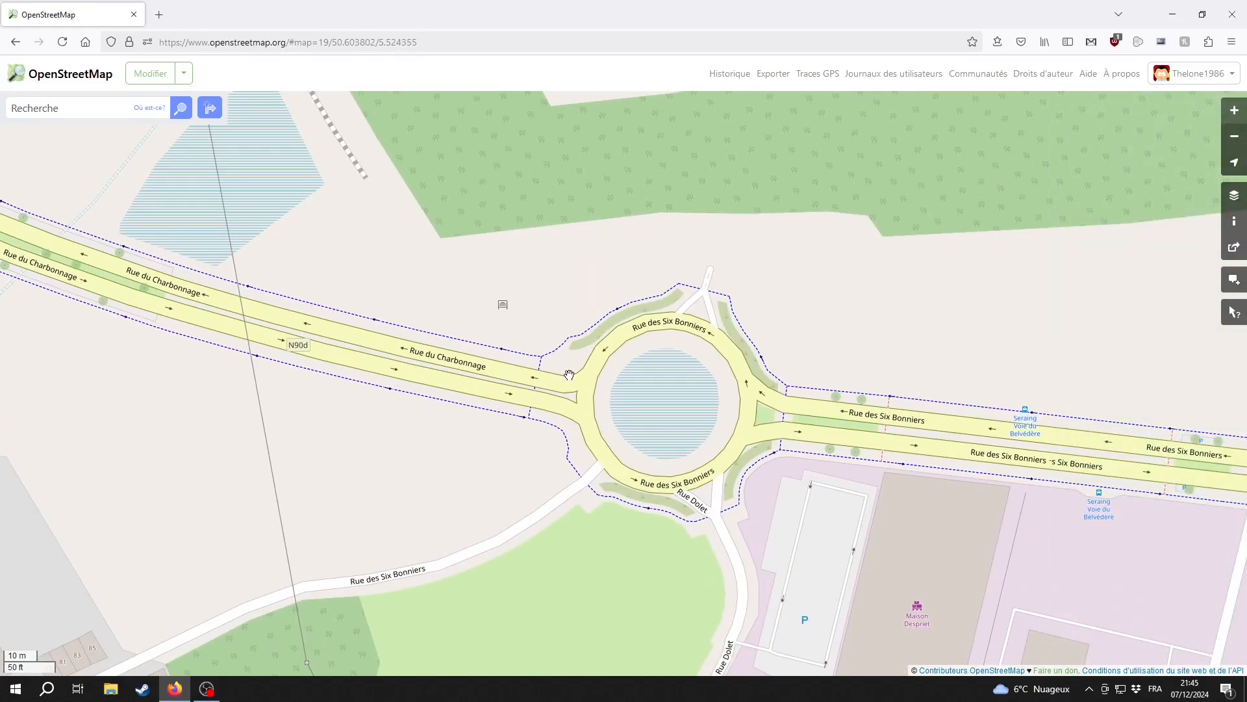
drag(571, 347, 637, 356)
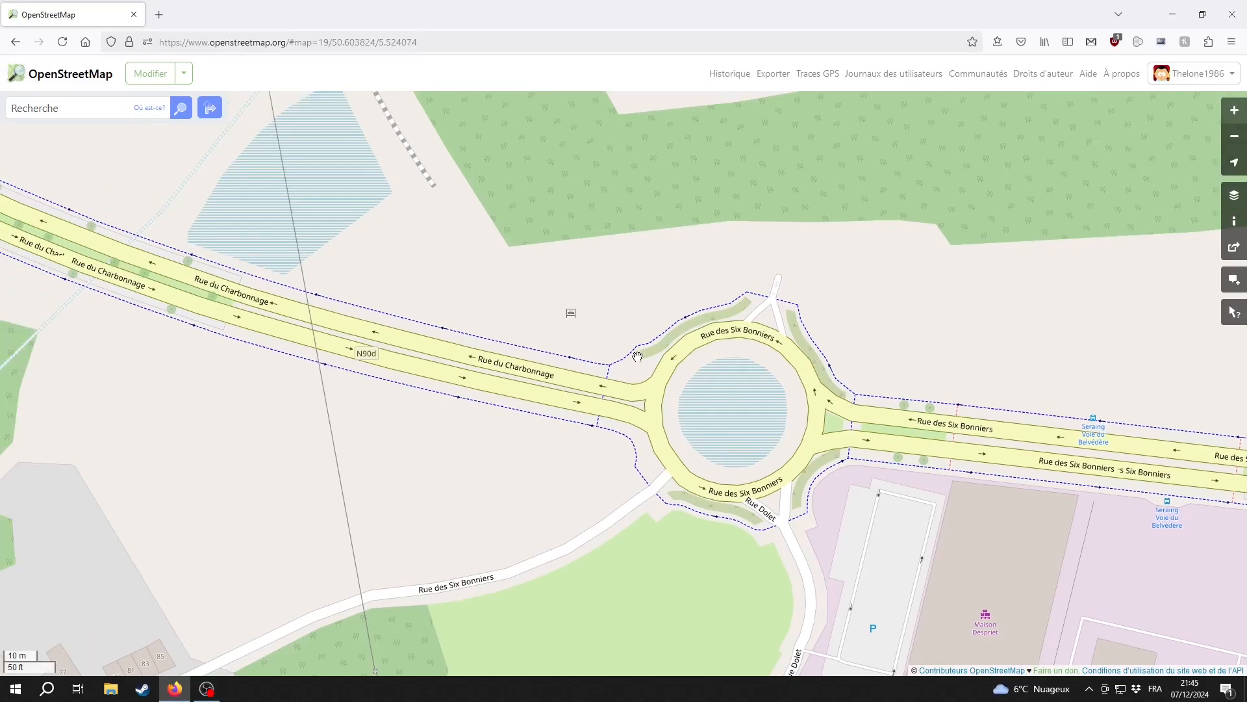
Check the Parc canin beside Rue du Charbonnage up close and review the whole new link within the surrounding Seraing road network.
scroll(495, 369, down, 1)
drag(570, 392, 747, 510)
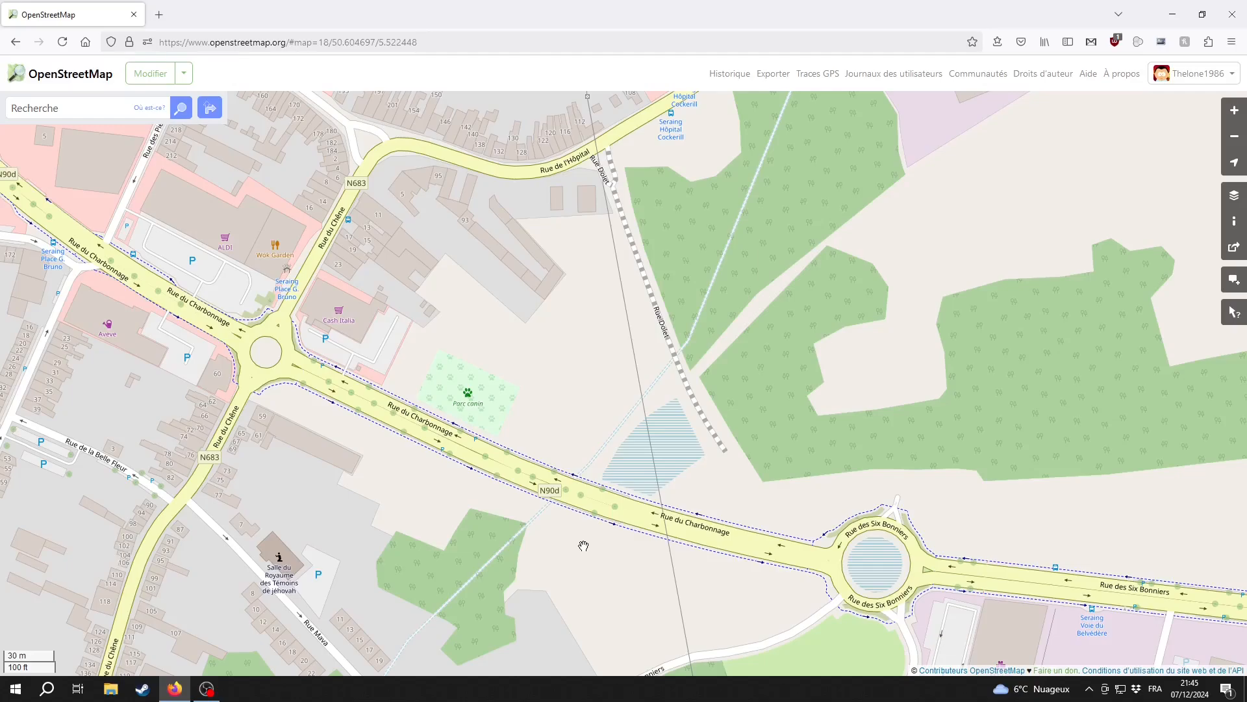
drag(552, 541, 631, 542)
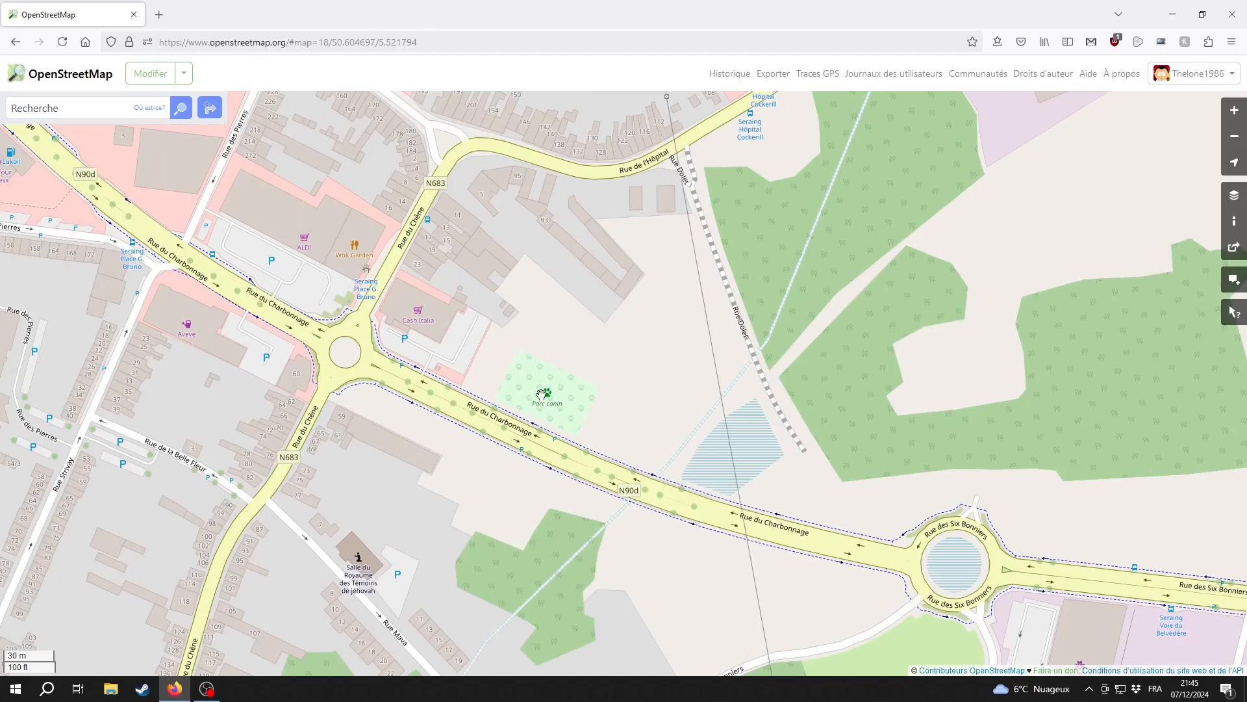
scroll(522, 385, up, 1)
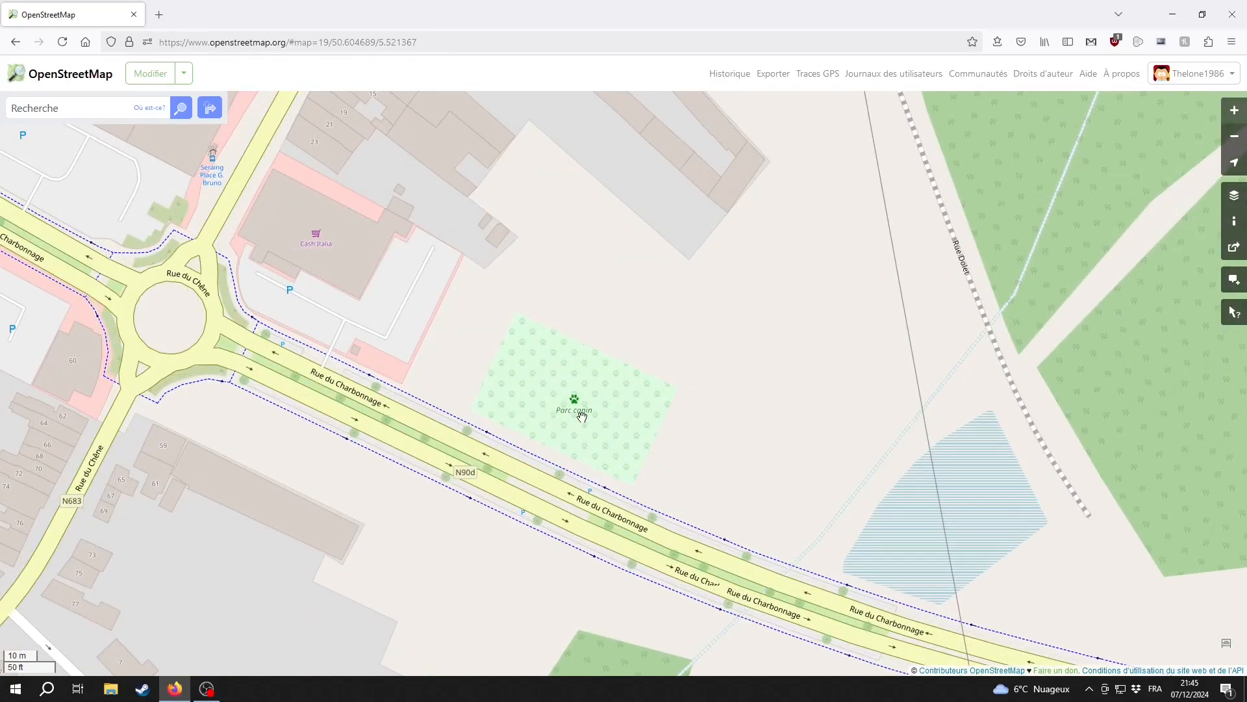
drag(571, 399, 559, 412)
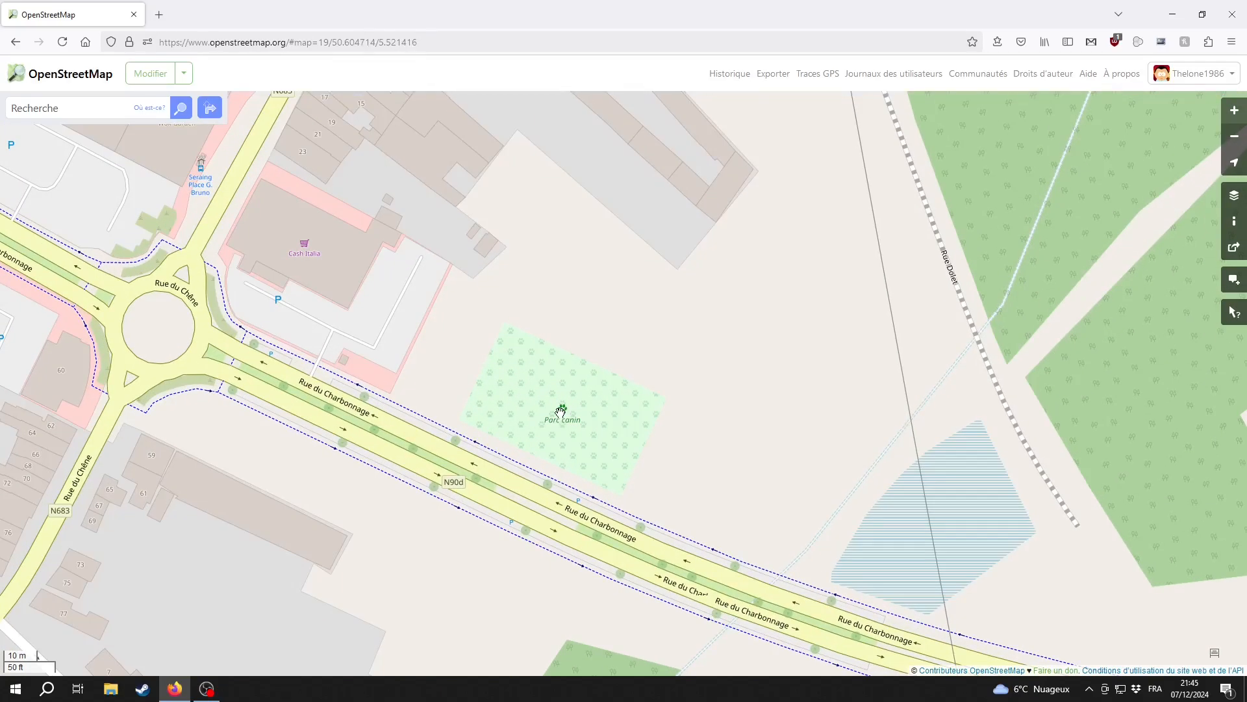
scroll(572, 419, down, 2)
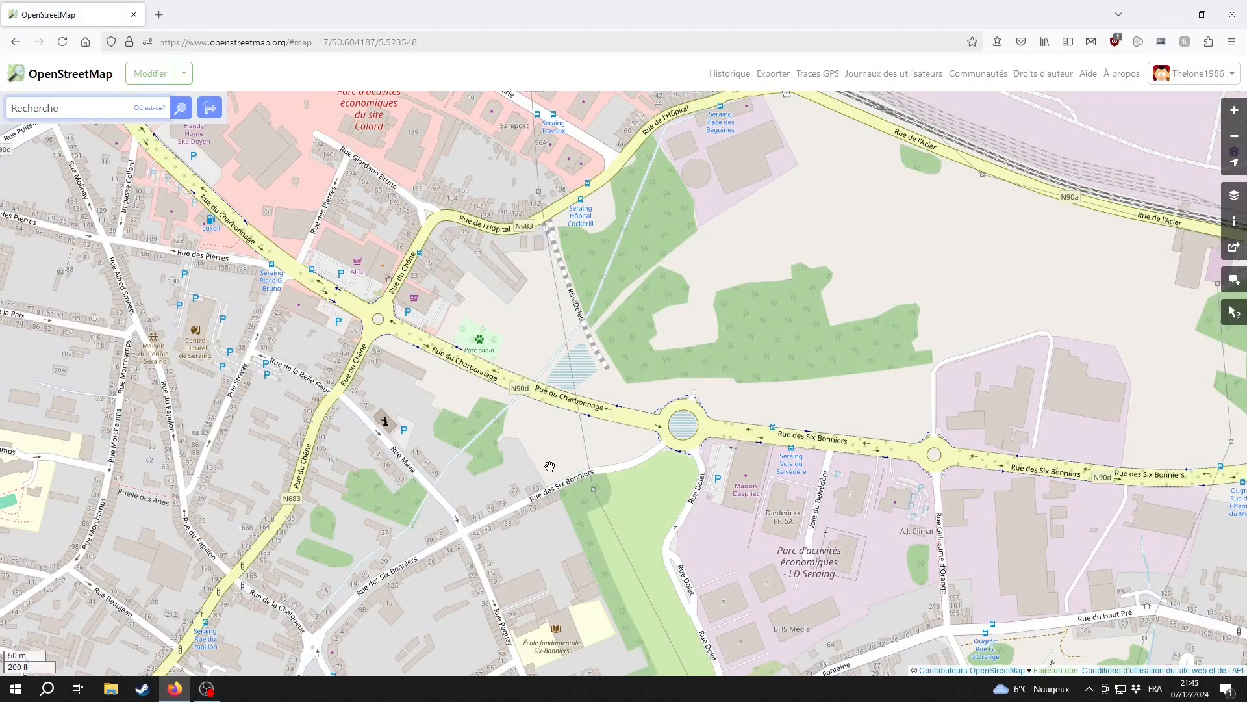
drag(550, 467, 549, 499)
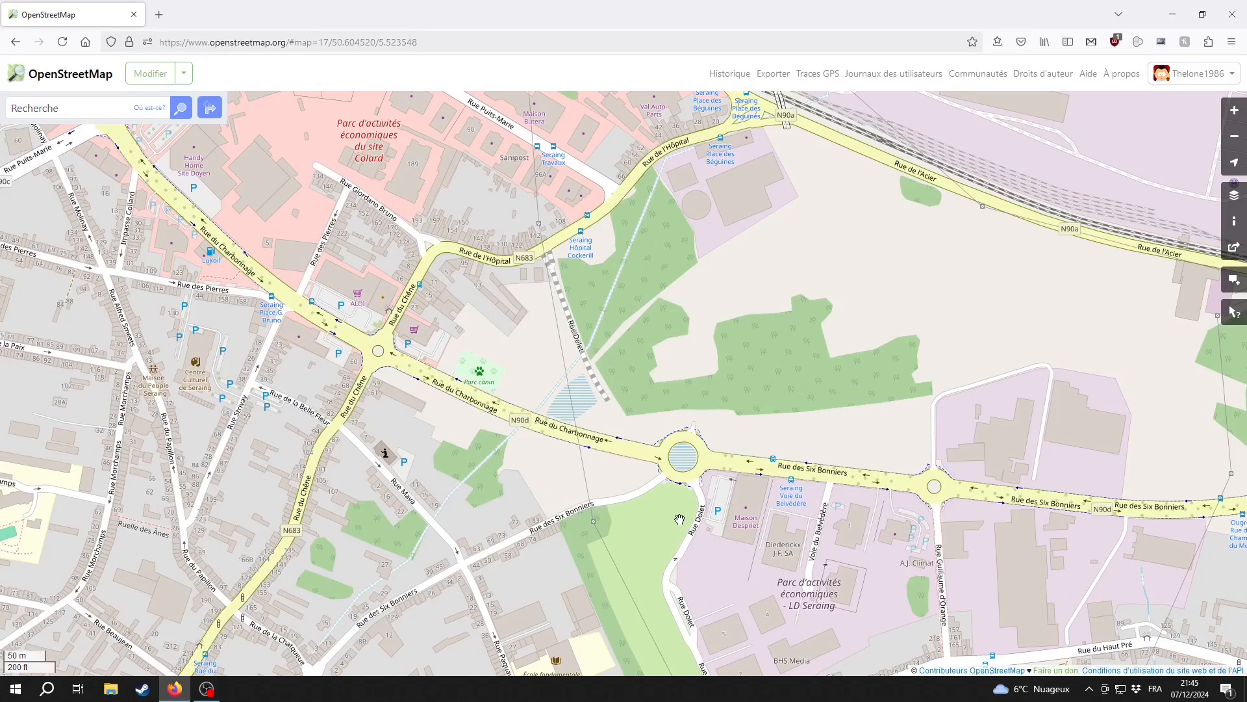